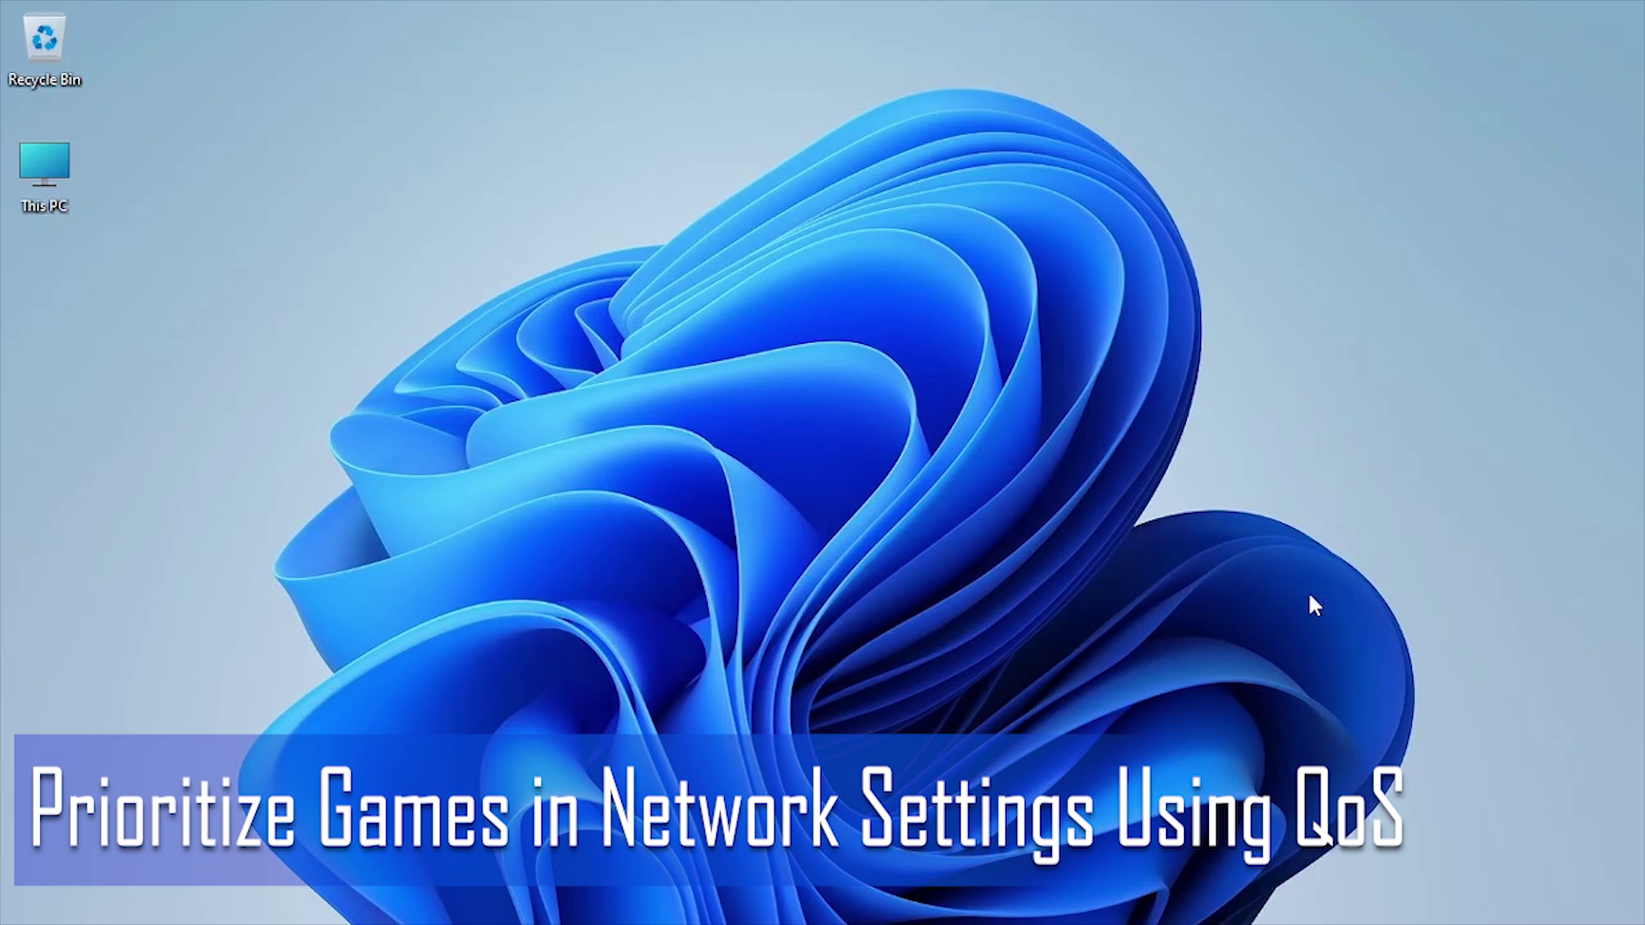
Step: Launch the Local Group Policy Editor through the Run dialog
{"action": "left_click", "coordinate": [667, 895]}
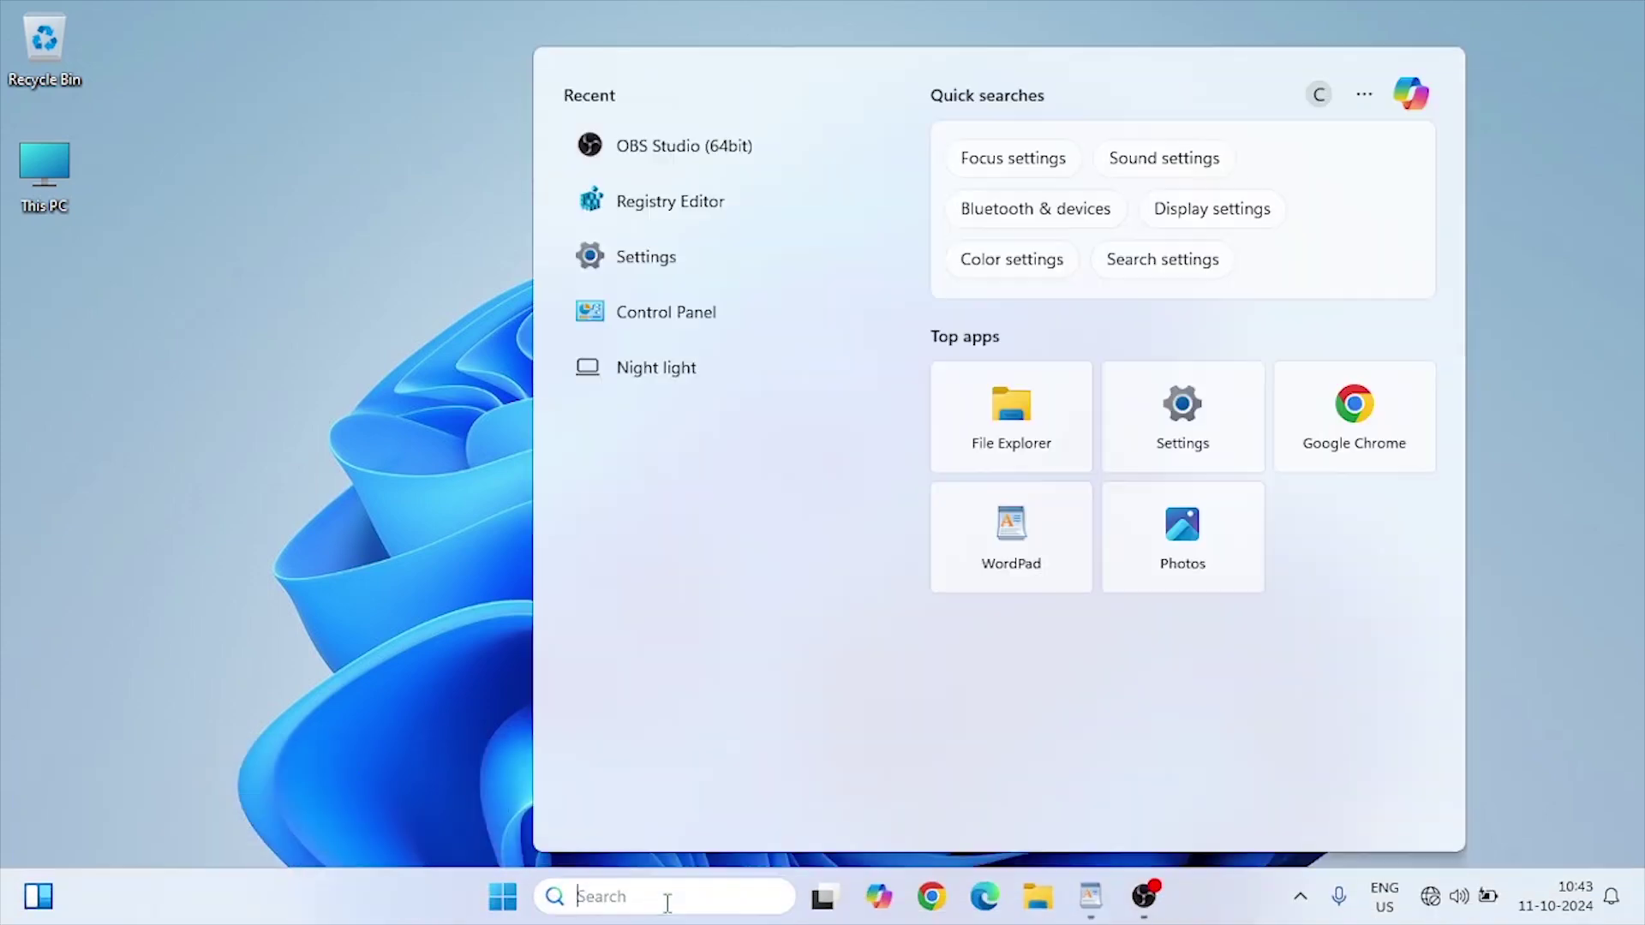
{"action": "type", "text": "run"}
{"action": "key", "text": "Return"}
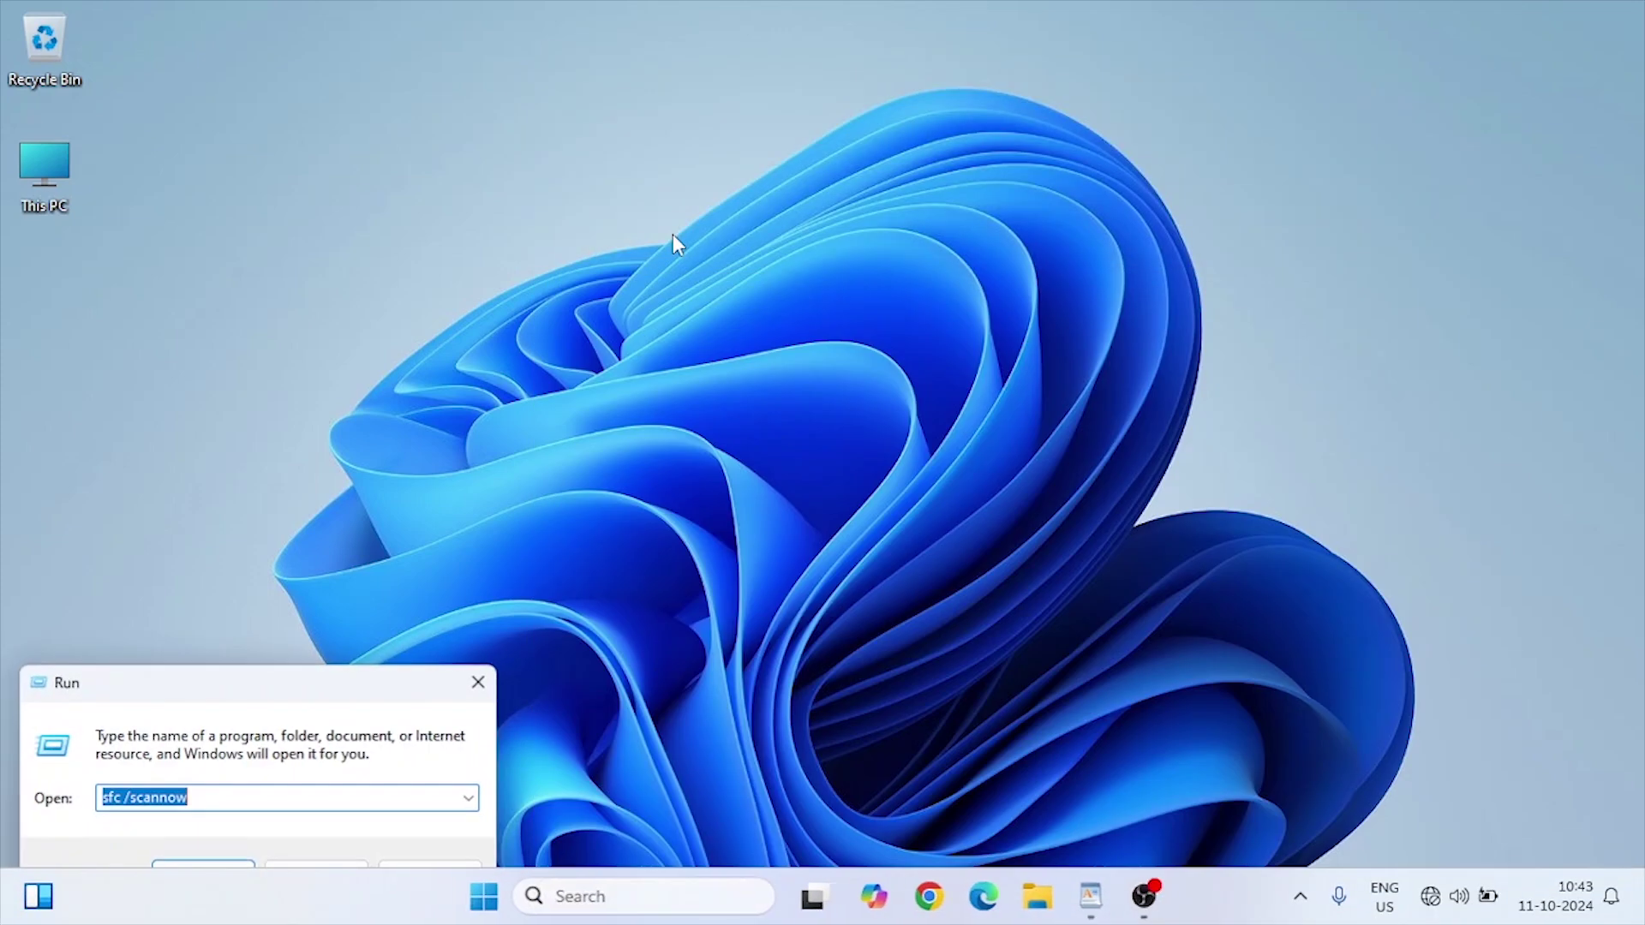
{"action": "type", "text": "g"}
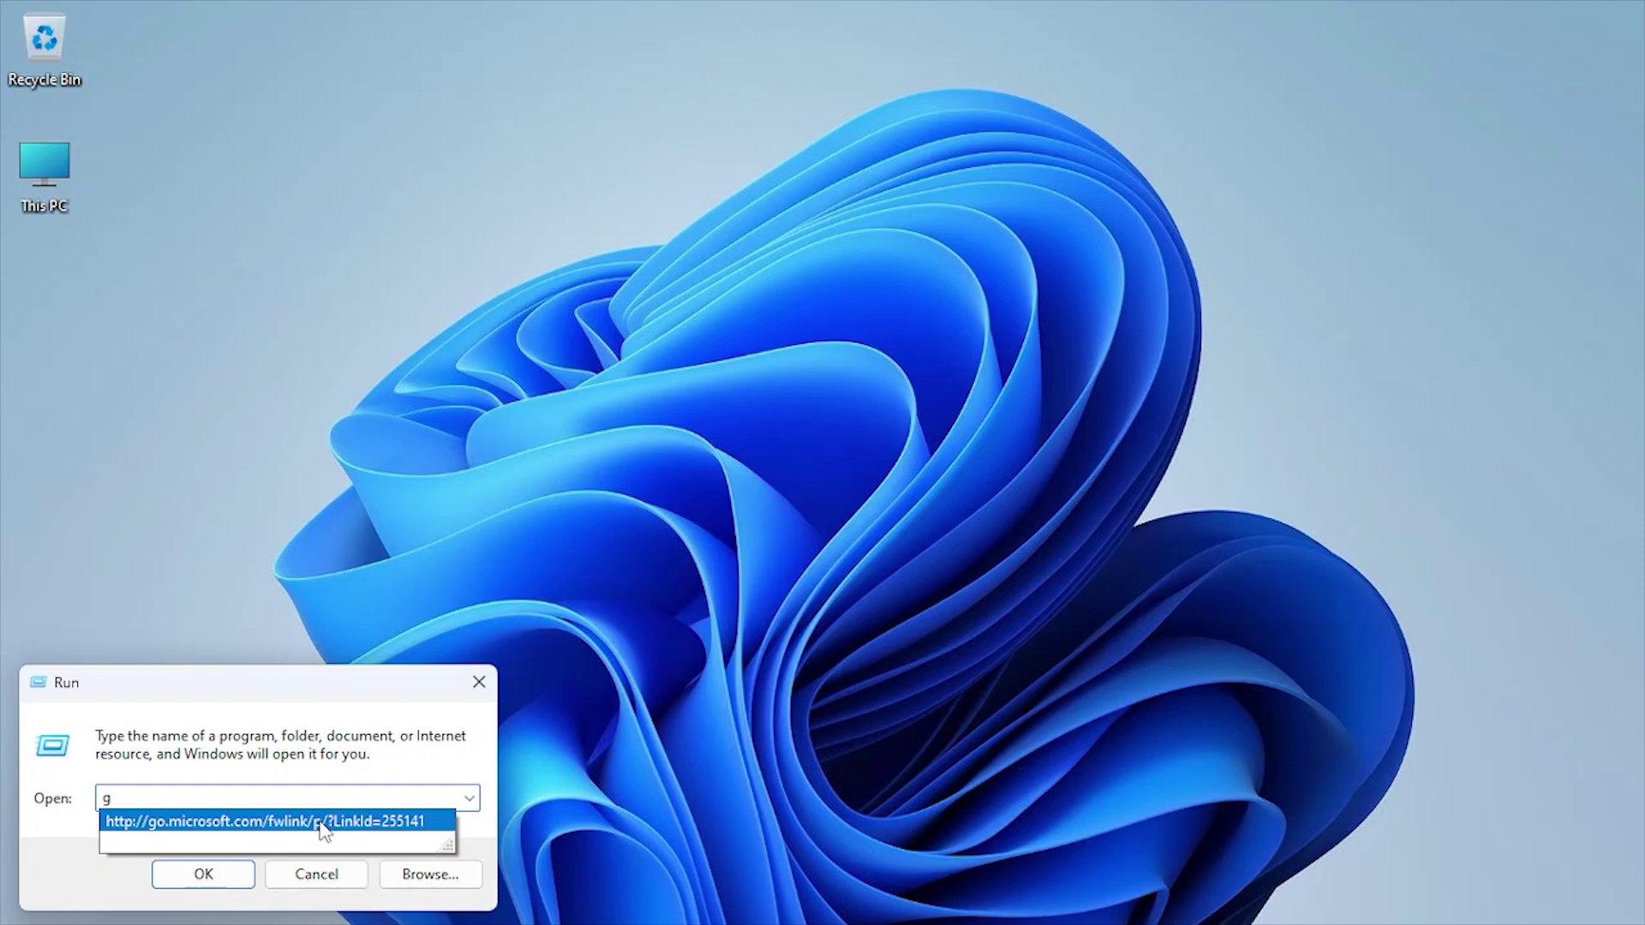
{"action": "type", "text": "pedit.msc"}
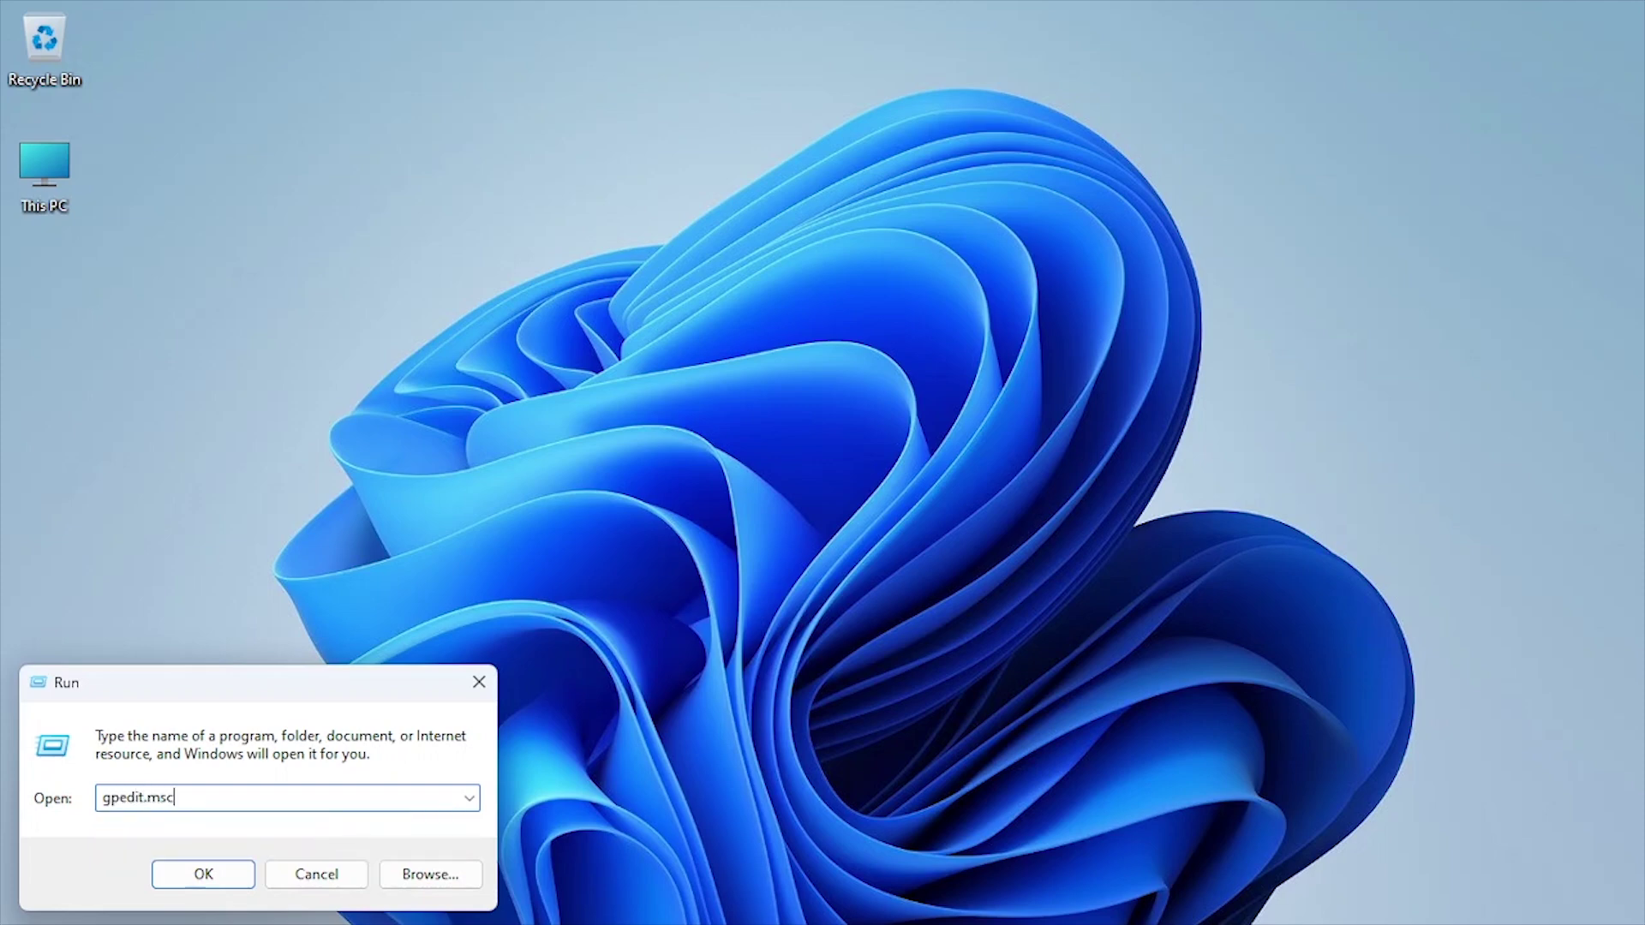
{"action": "key", "text": "Return"}
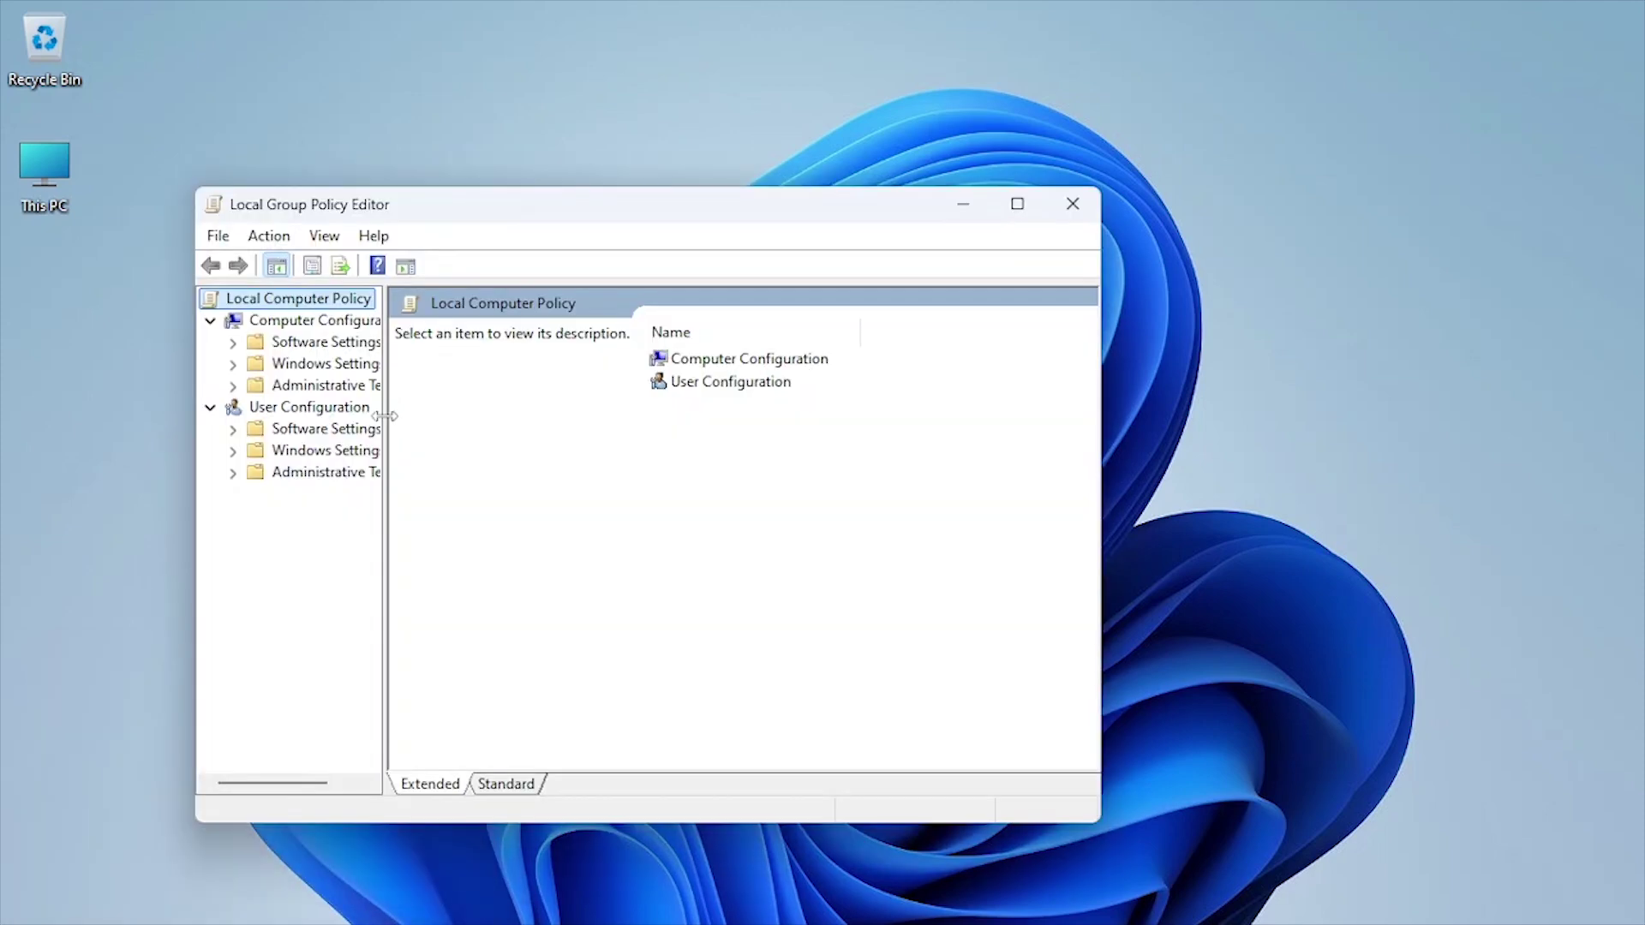
Step: Navigate Computer Configuration > Administrative Templates > Network to the QoS Packet Scheduler policies
{"action": "left_click_drag", "start_coordinate": [385, 418], "coordinate": [486, 418]}
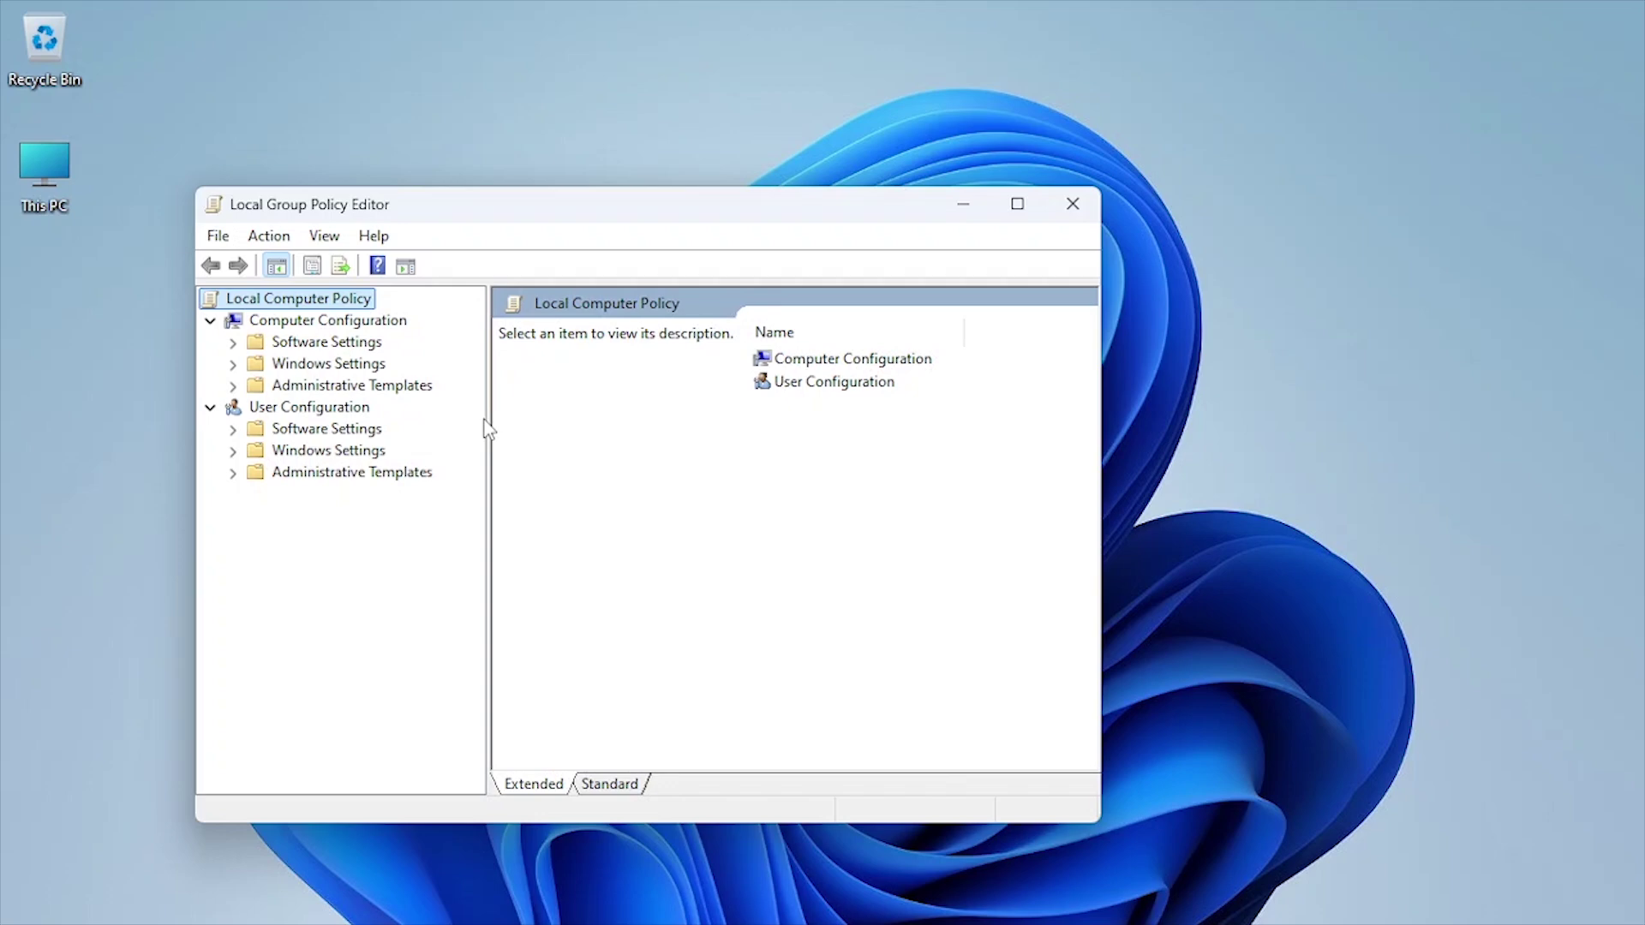
{"action": "left_click", "coordinate": [235, 386]}
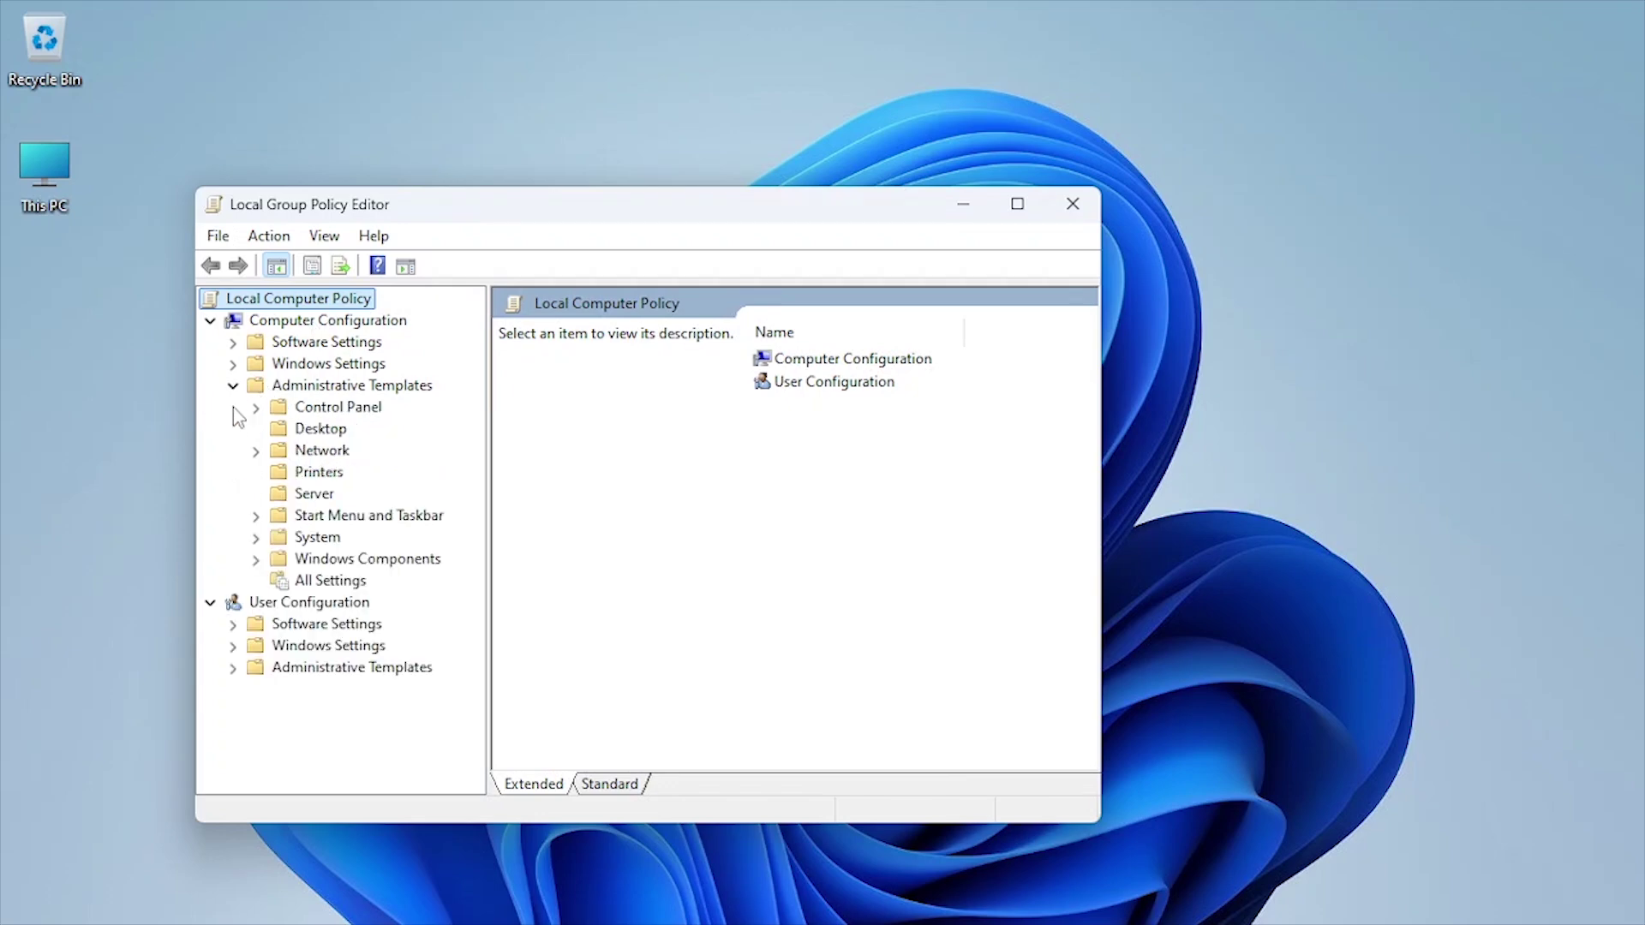
{"action": "left_click", "coordinate": [256, 452]}
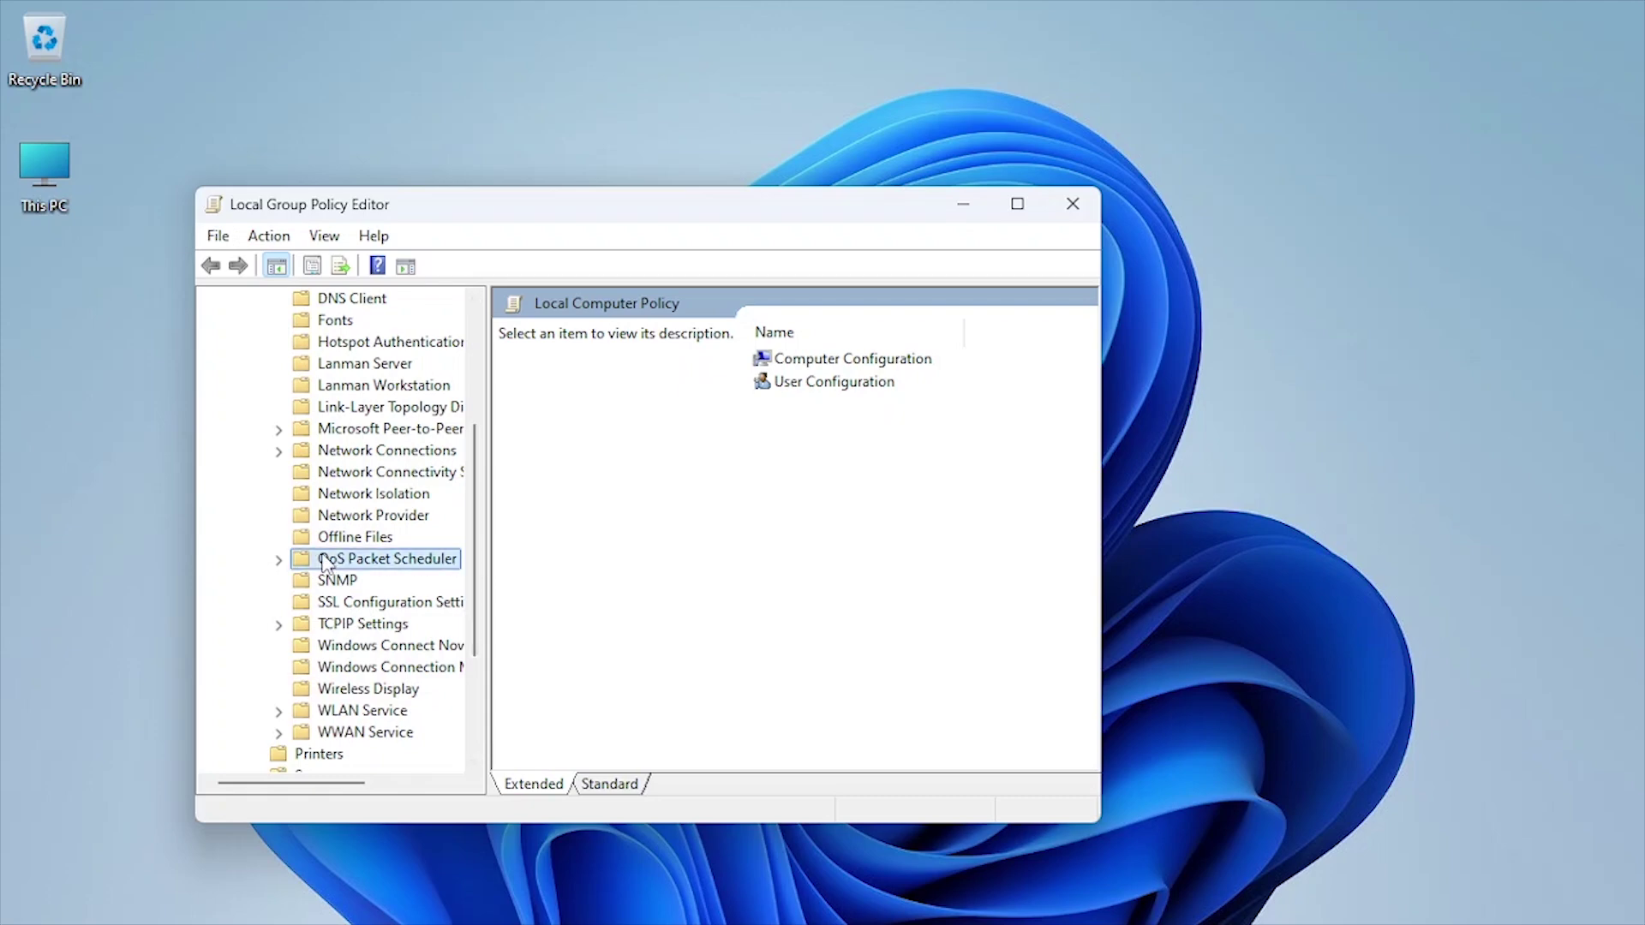
{"action": "left_click", "coordinate": [360, 559]}
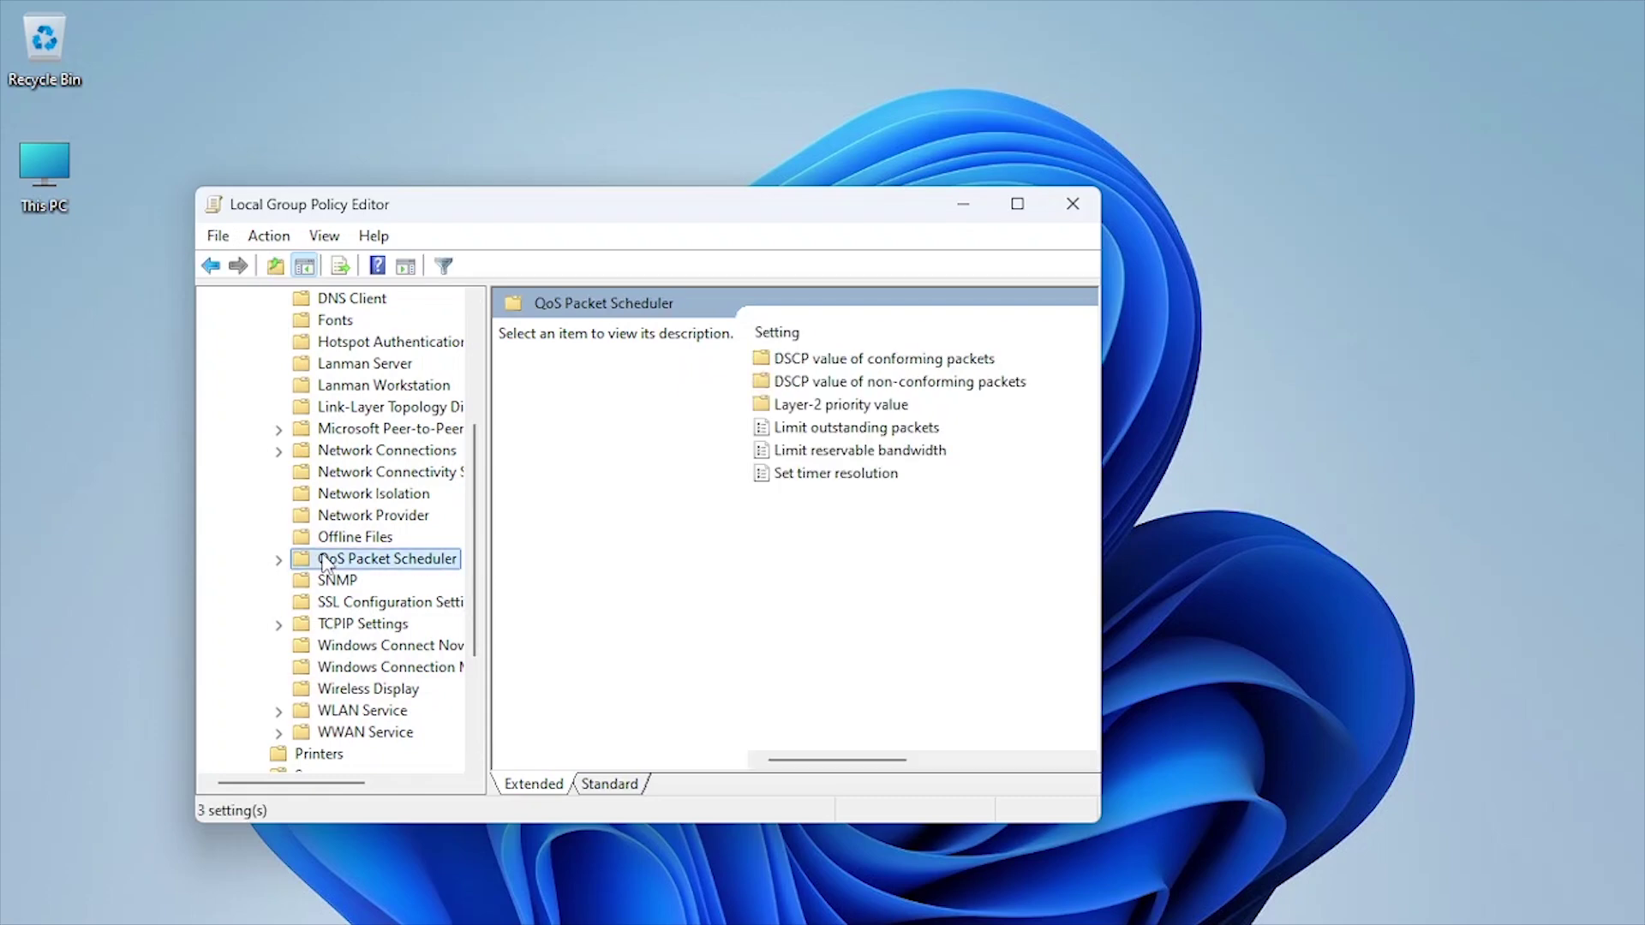
Step: Enable Limit reservable bandwidth, change its limit from 80 to 0 percent, and apply it
{"action": "double_click", "coordinate": [860, 450]}
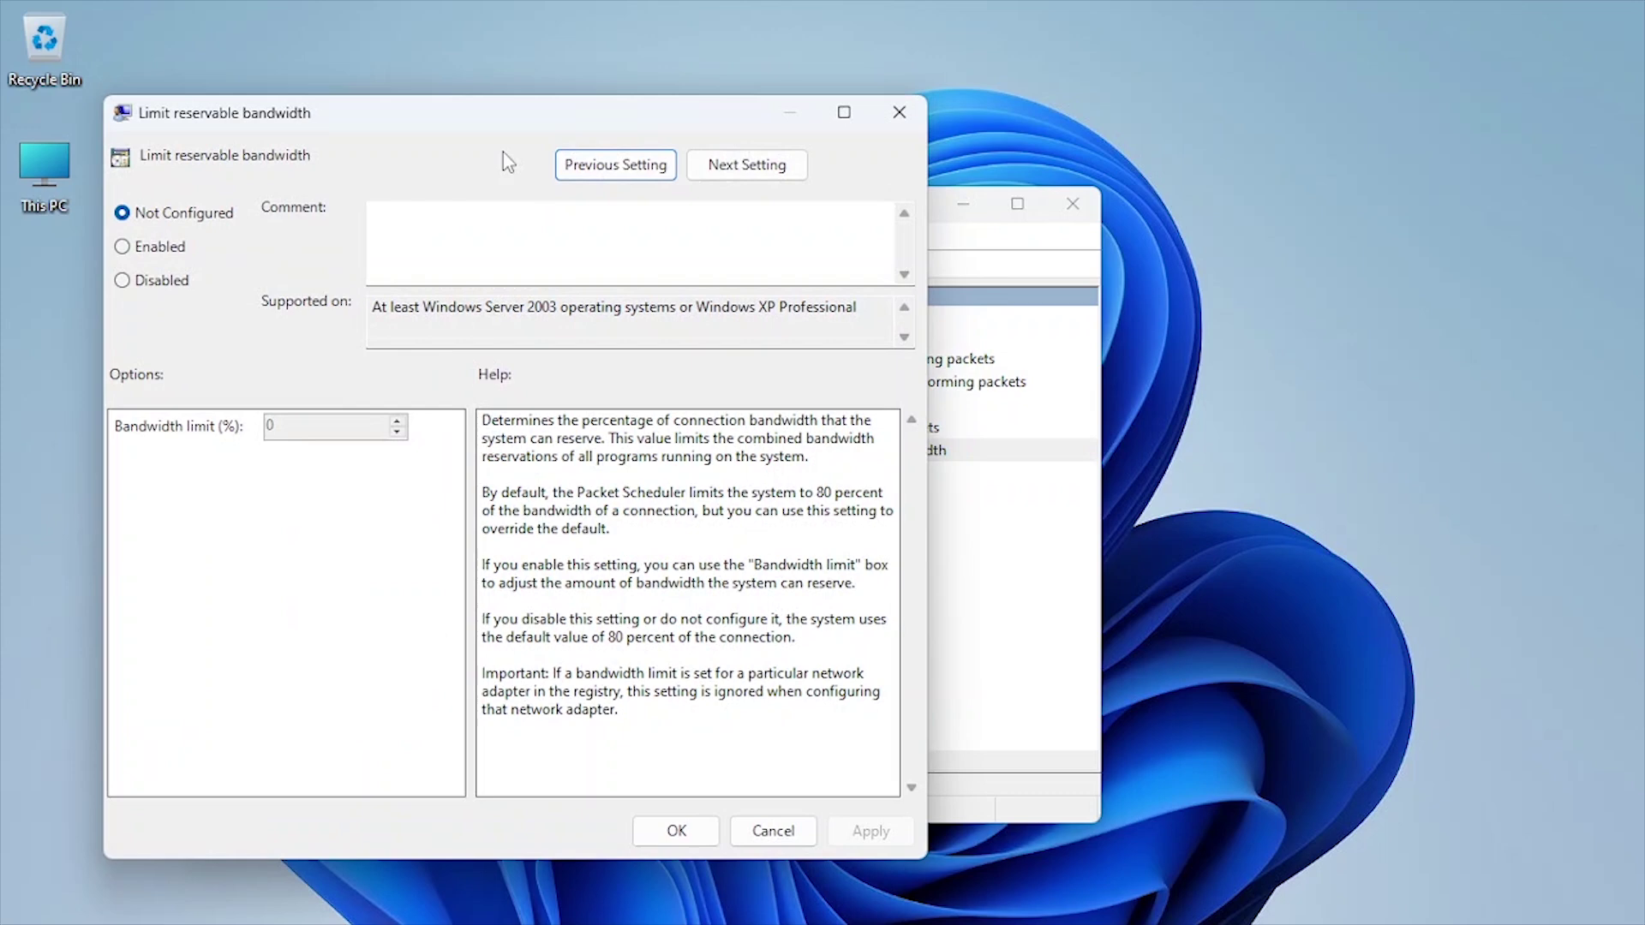
{"action": "left_click_drag", "start_coordinate": [468, 120], "coordinate": [688, 130]}
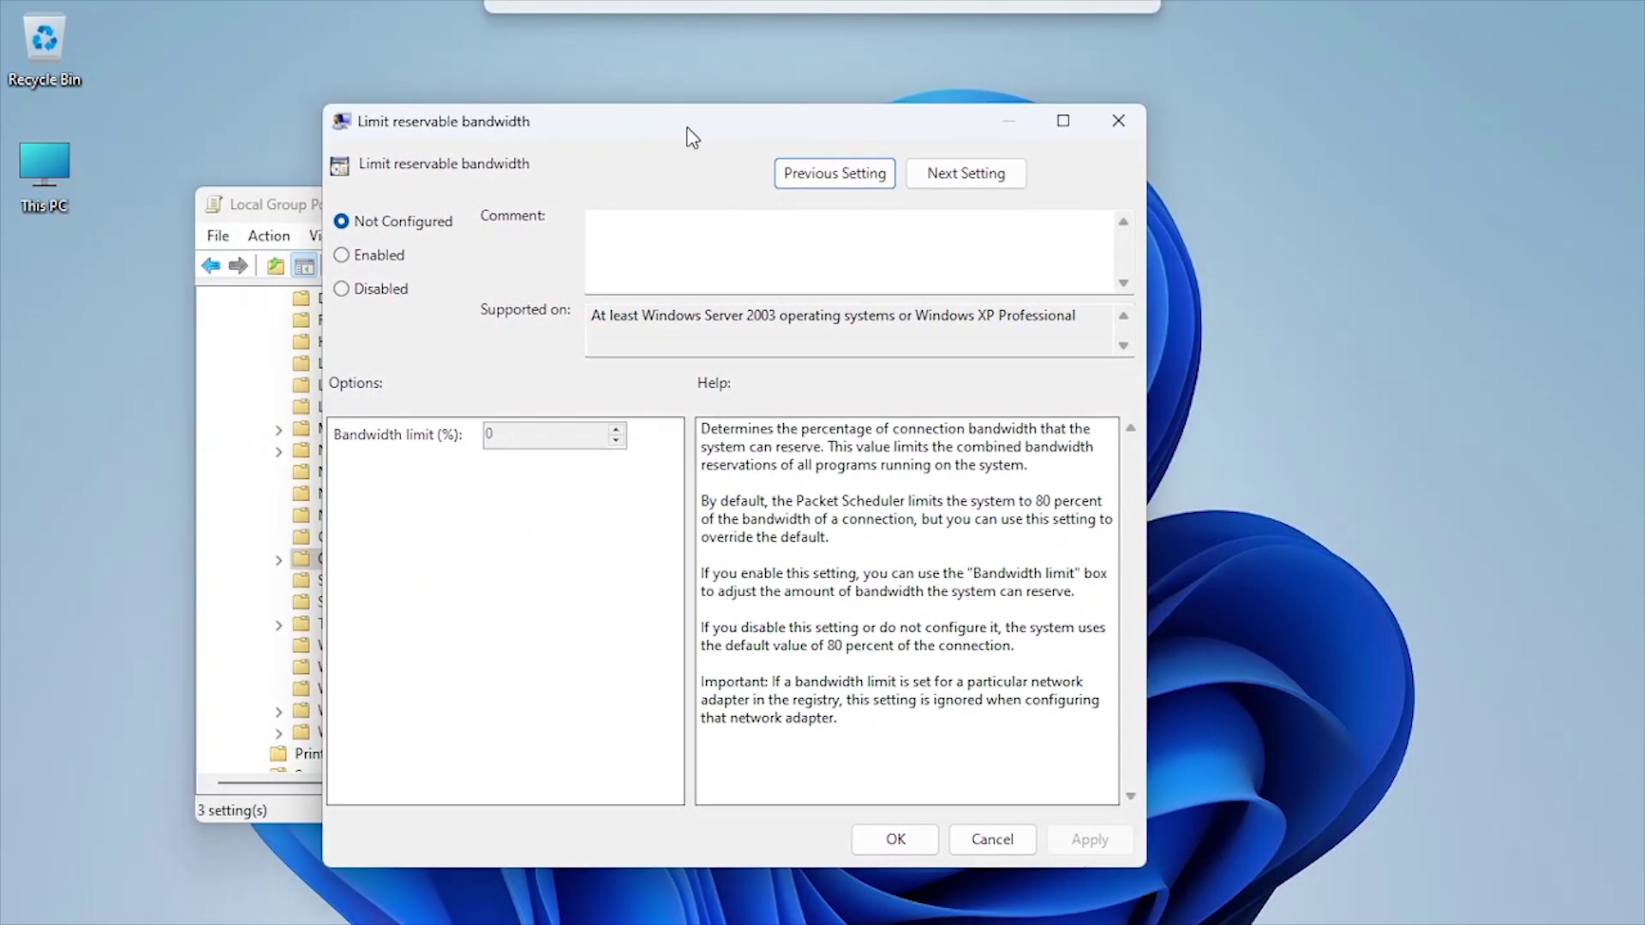
{"action": "left_click_drag", "start_coordinate": [703, 500], "coordinate": [1083, 622]}
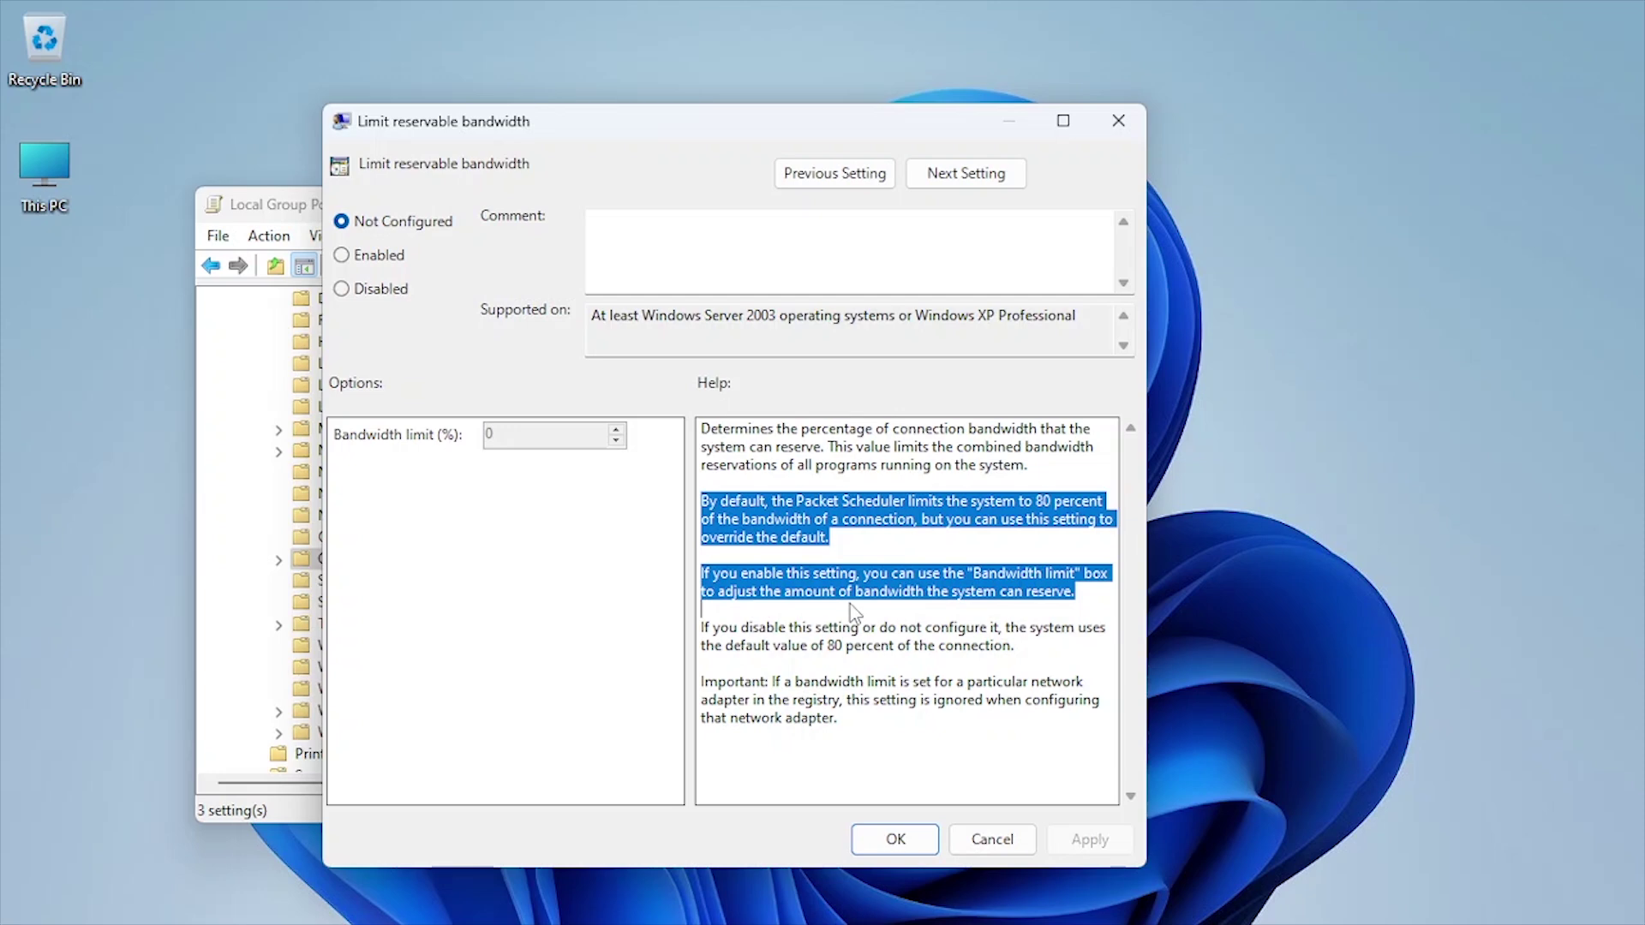
{"action": "left_click", "coordinate": [341, 255]}
{"action": "left_click", "coordinate": [522, 437]}
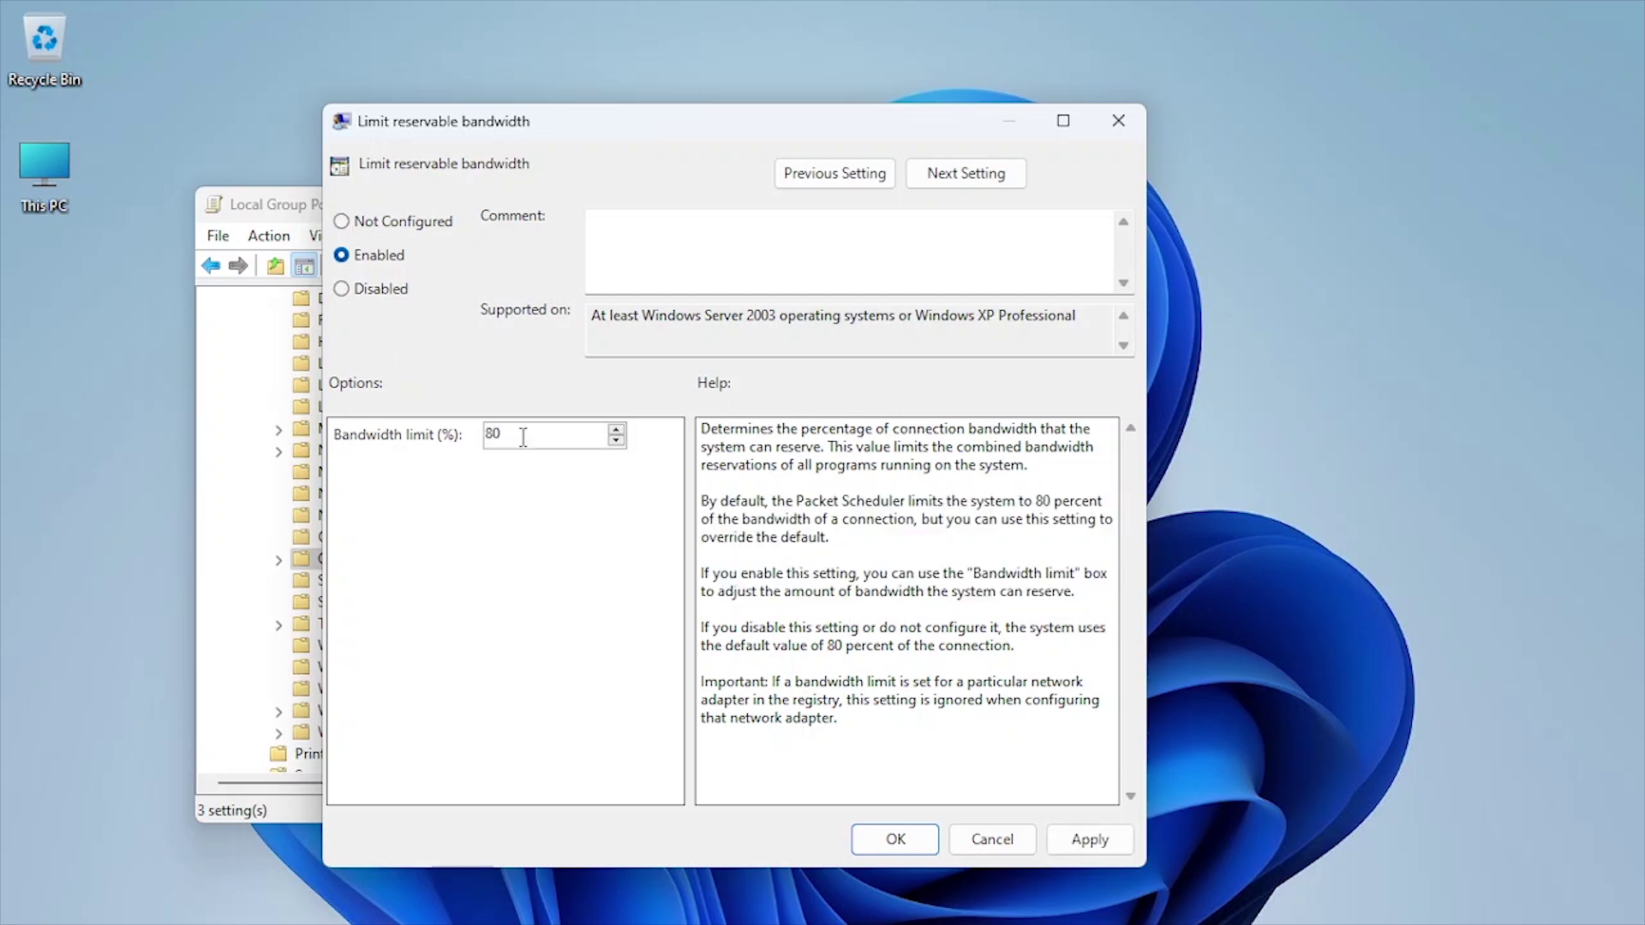
{"action": "double_click", "coordinate": [496, 434]}
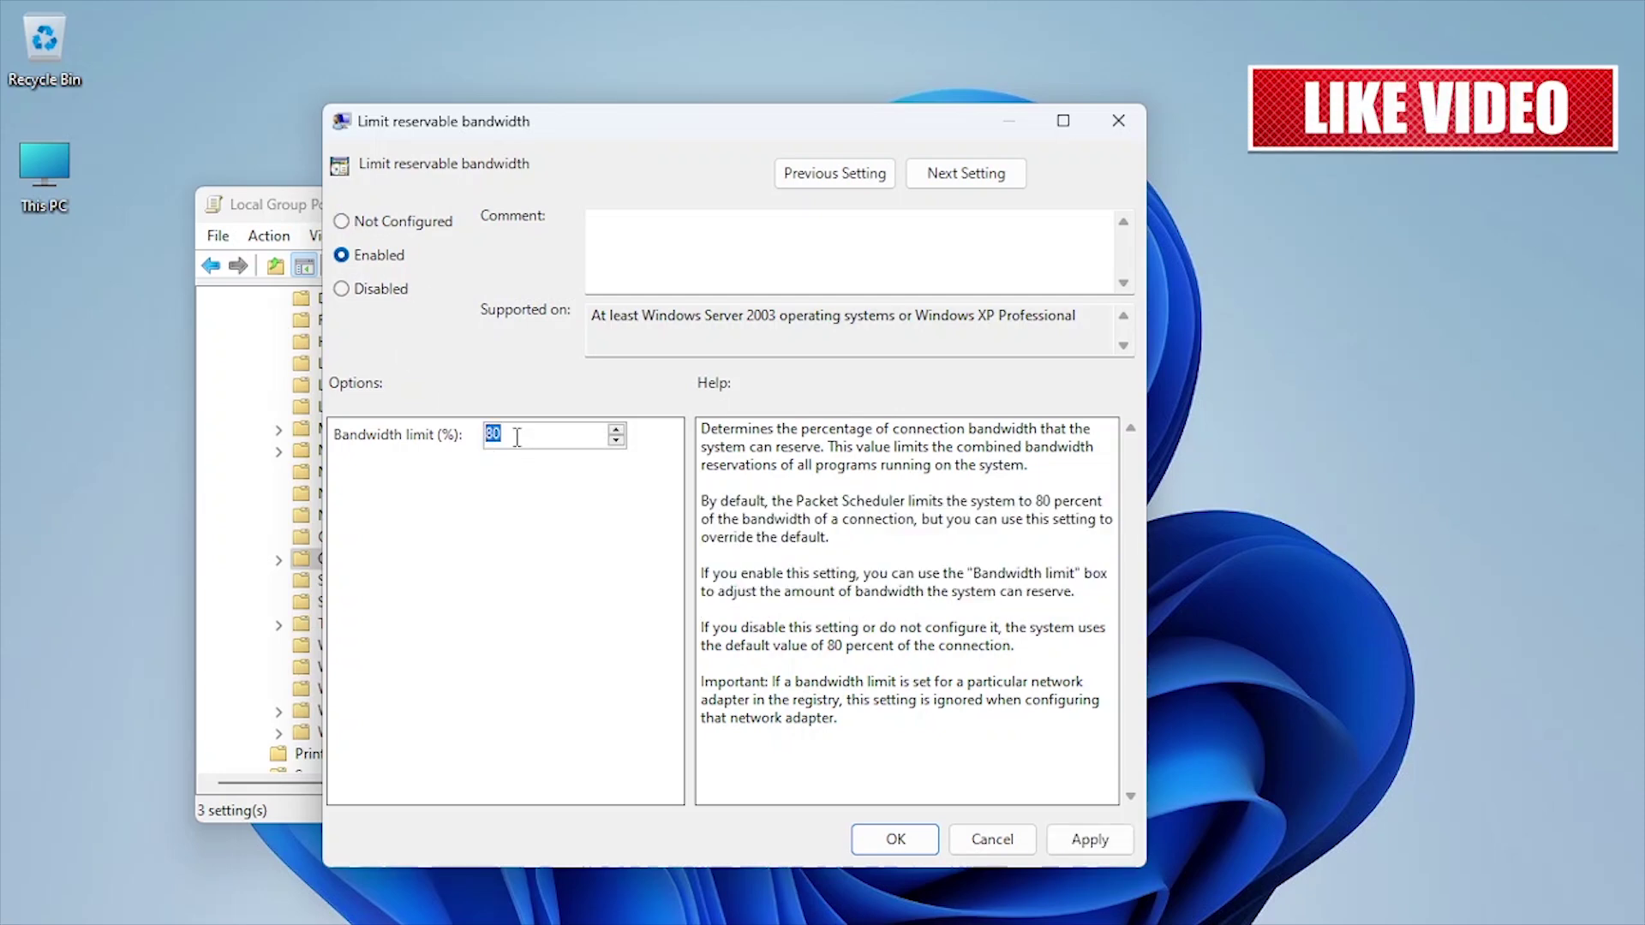
{"action": "type", "text": "0"}
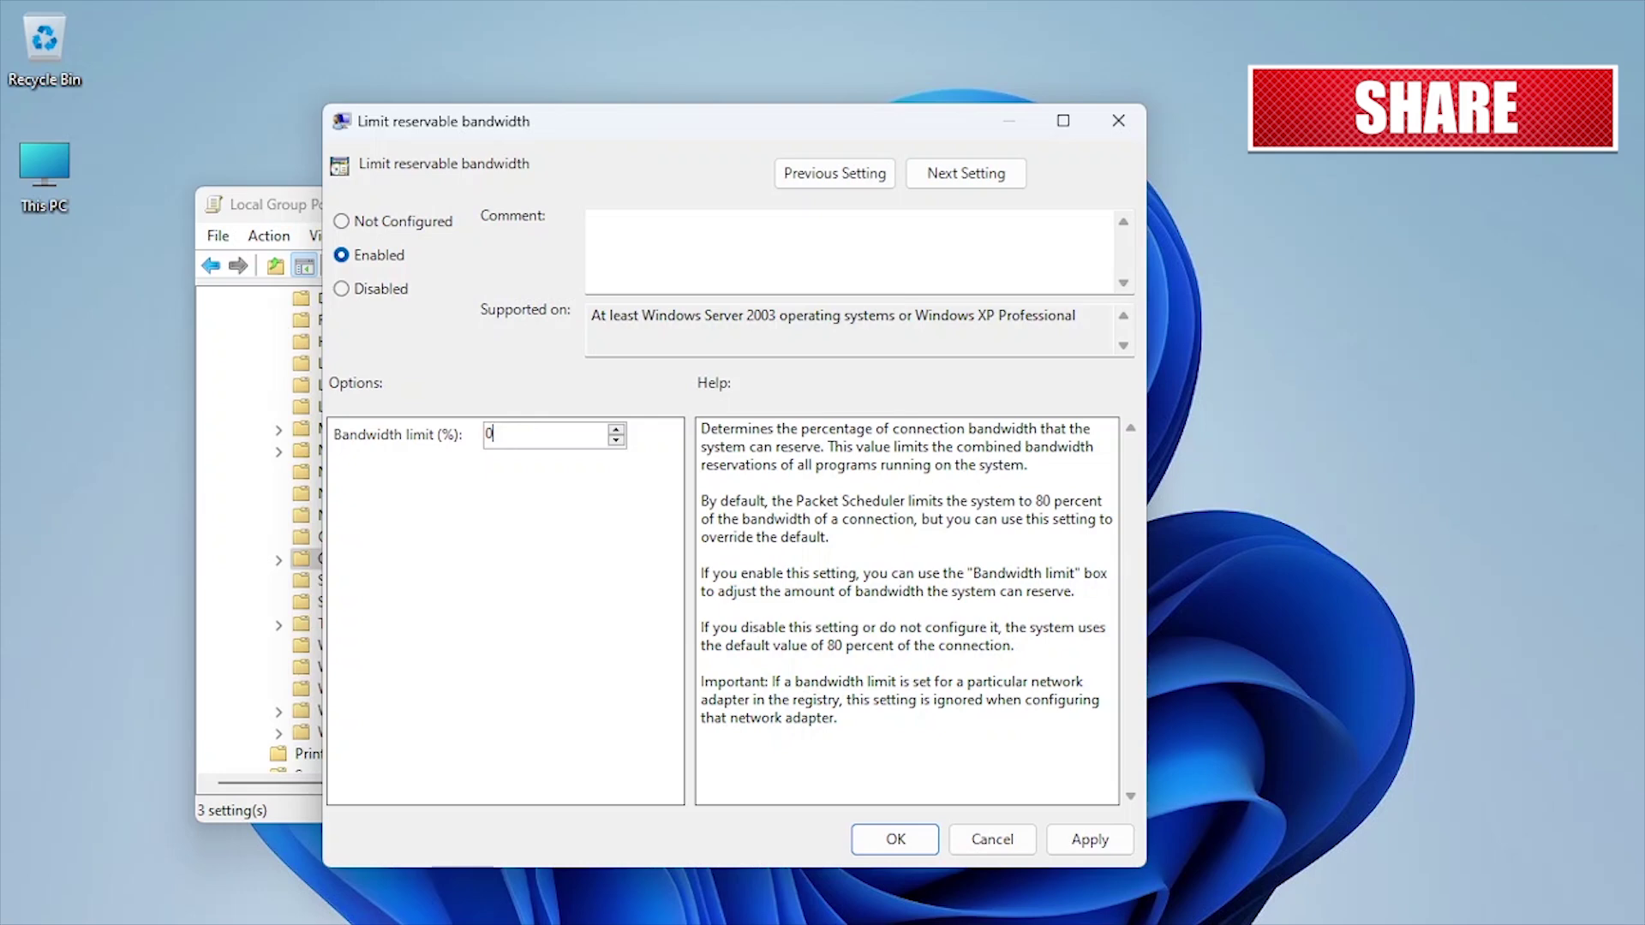
{"action": "left_click", "coordinate": [1090, 839]}
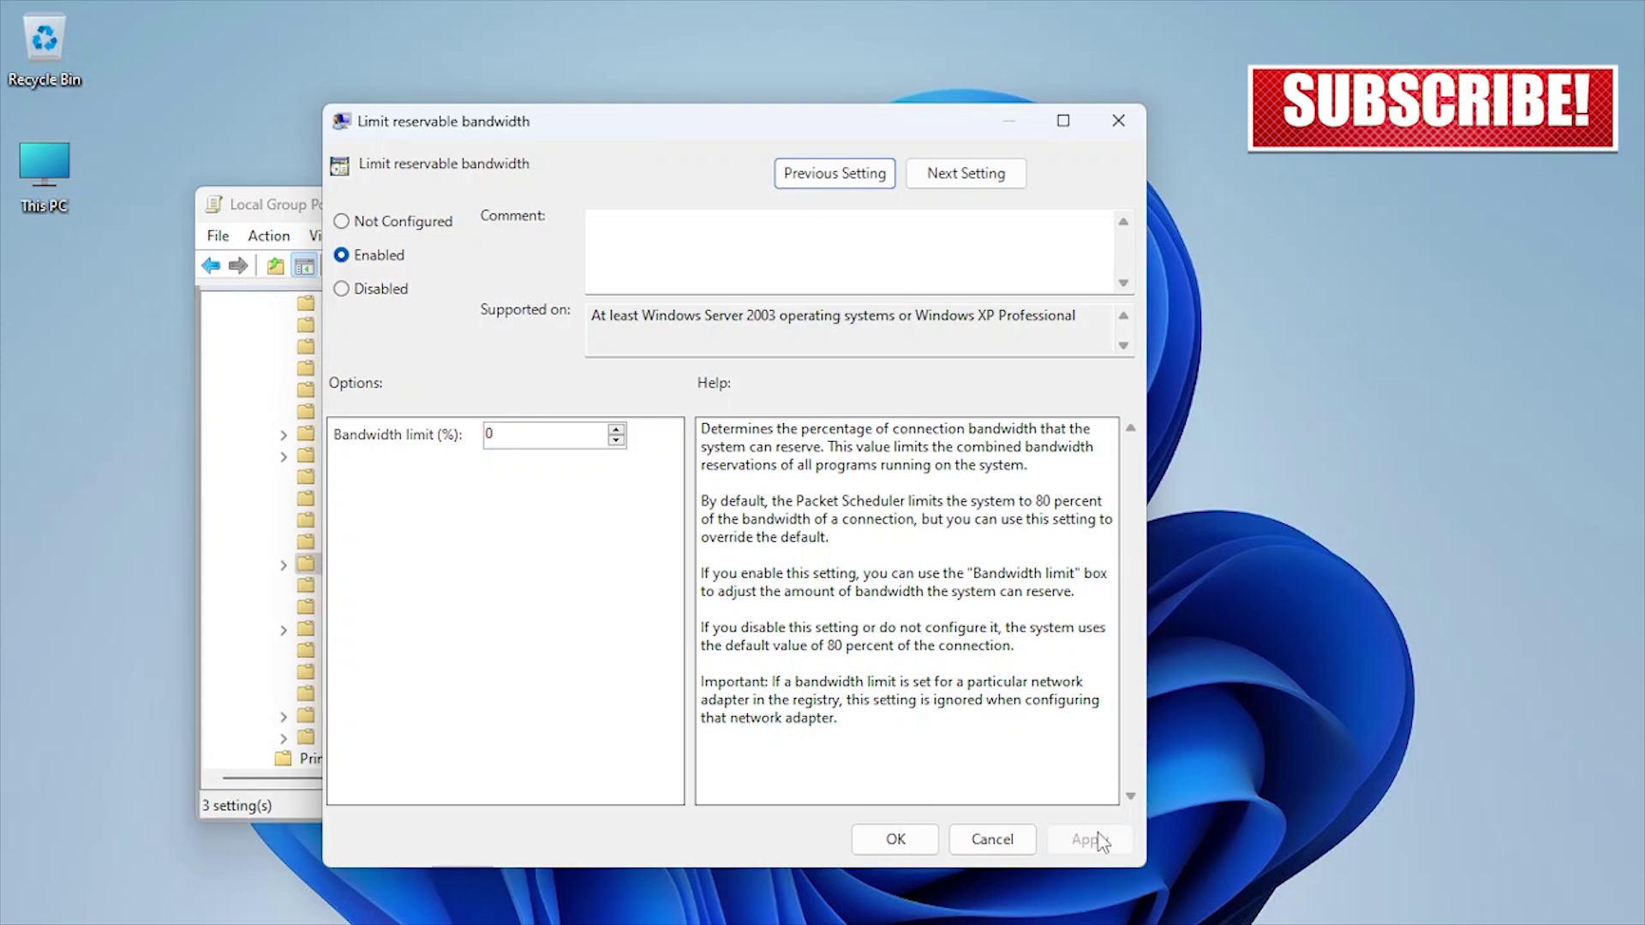
{"action": "left_click", "coordinate": [896, 839]}
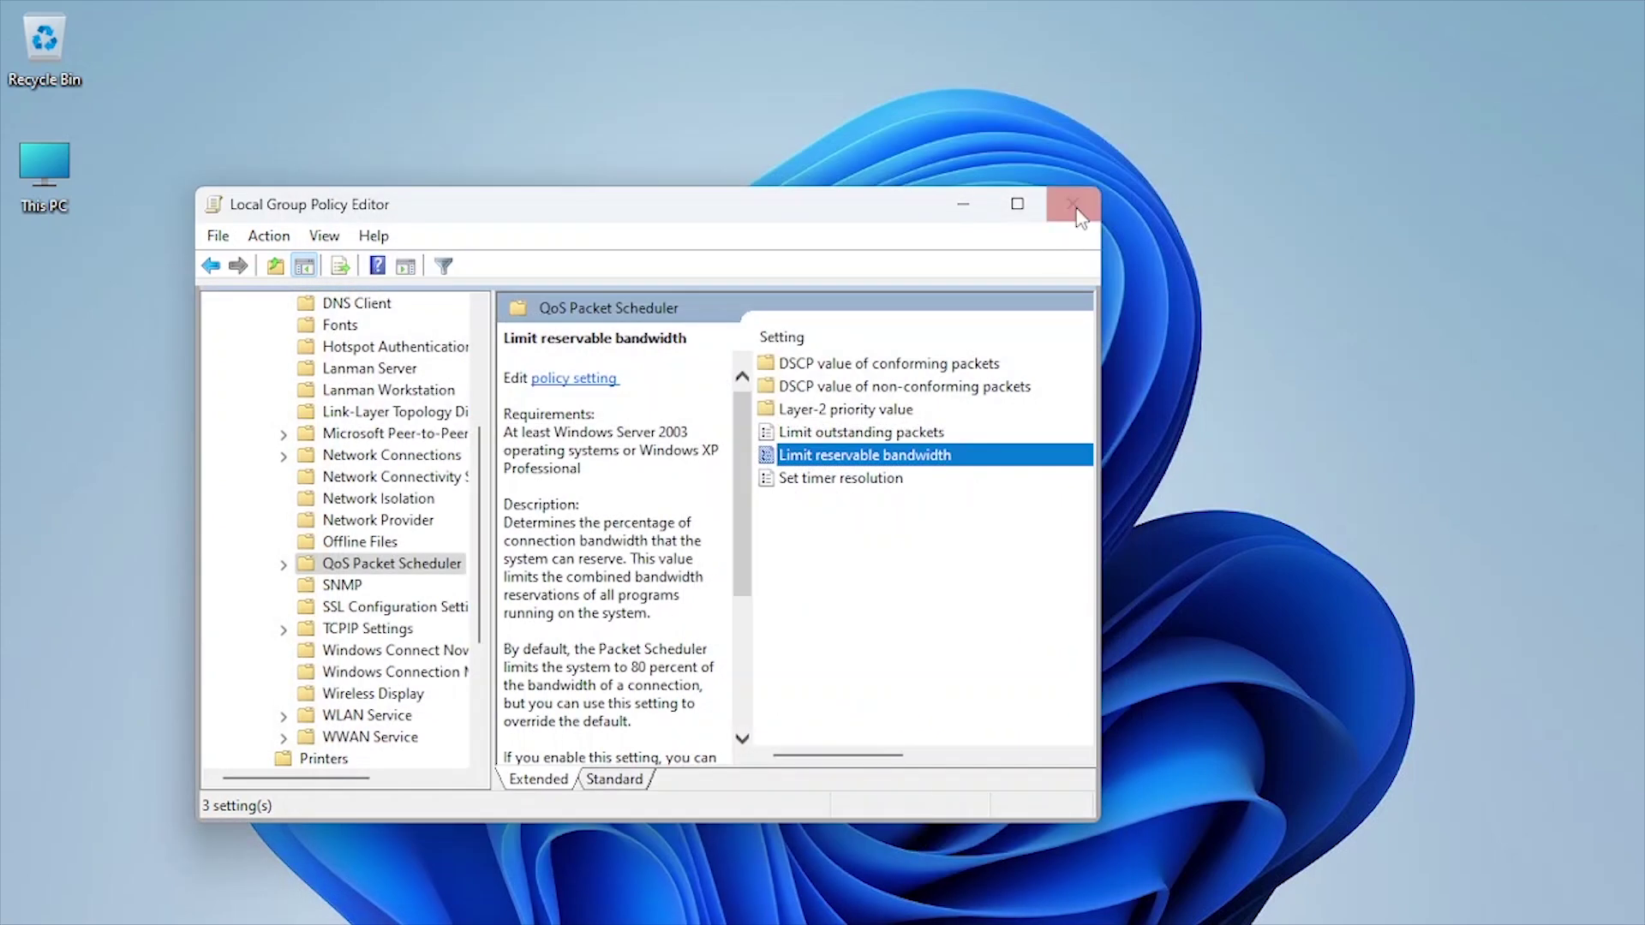
Step: Open the Intel Ethernet adapter's Advanced properties in Device Manager under Network adapters
{"action": "left_click", "coordinate": [1075, 208]}
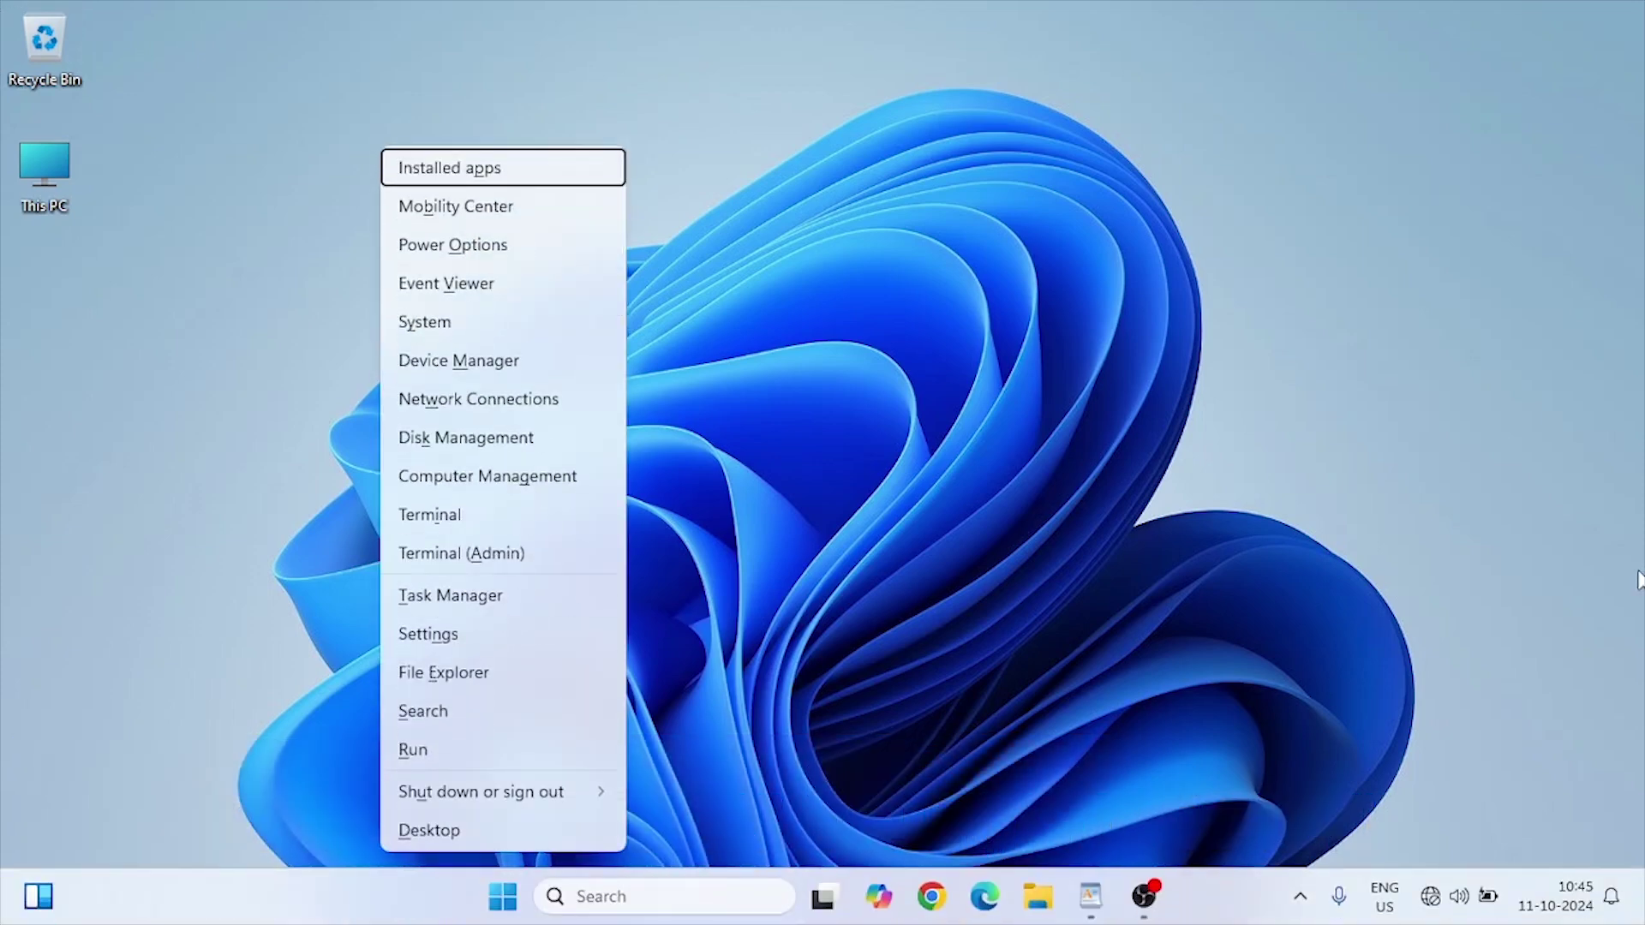
{"action": "left_click", "coordinate": [476, 362]}
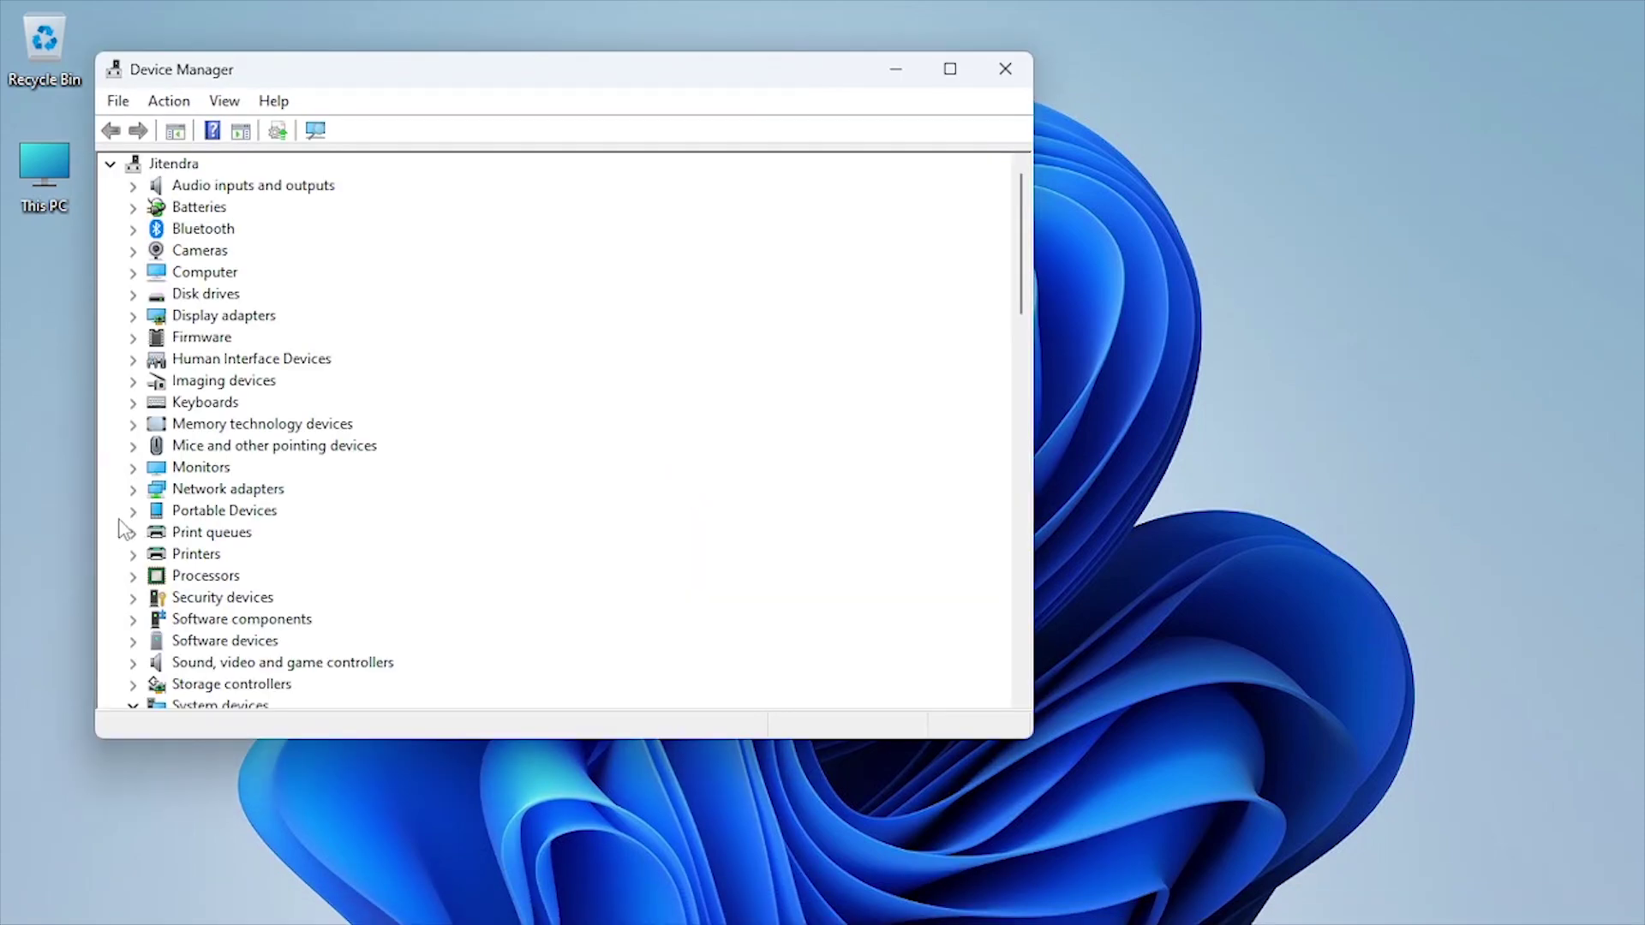
{"action": "left_click", "coordinate": [133, 489]}
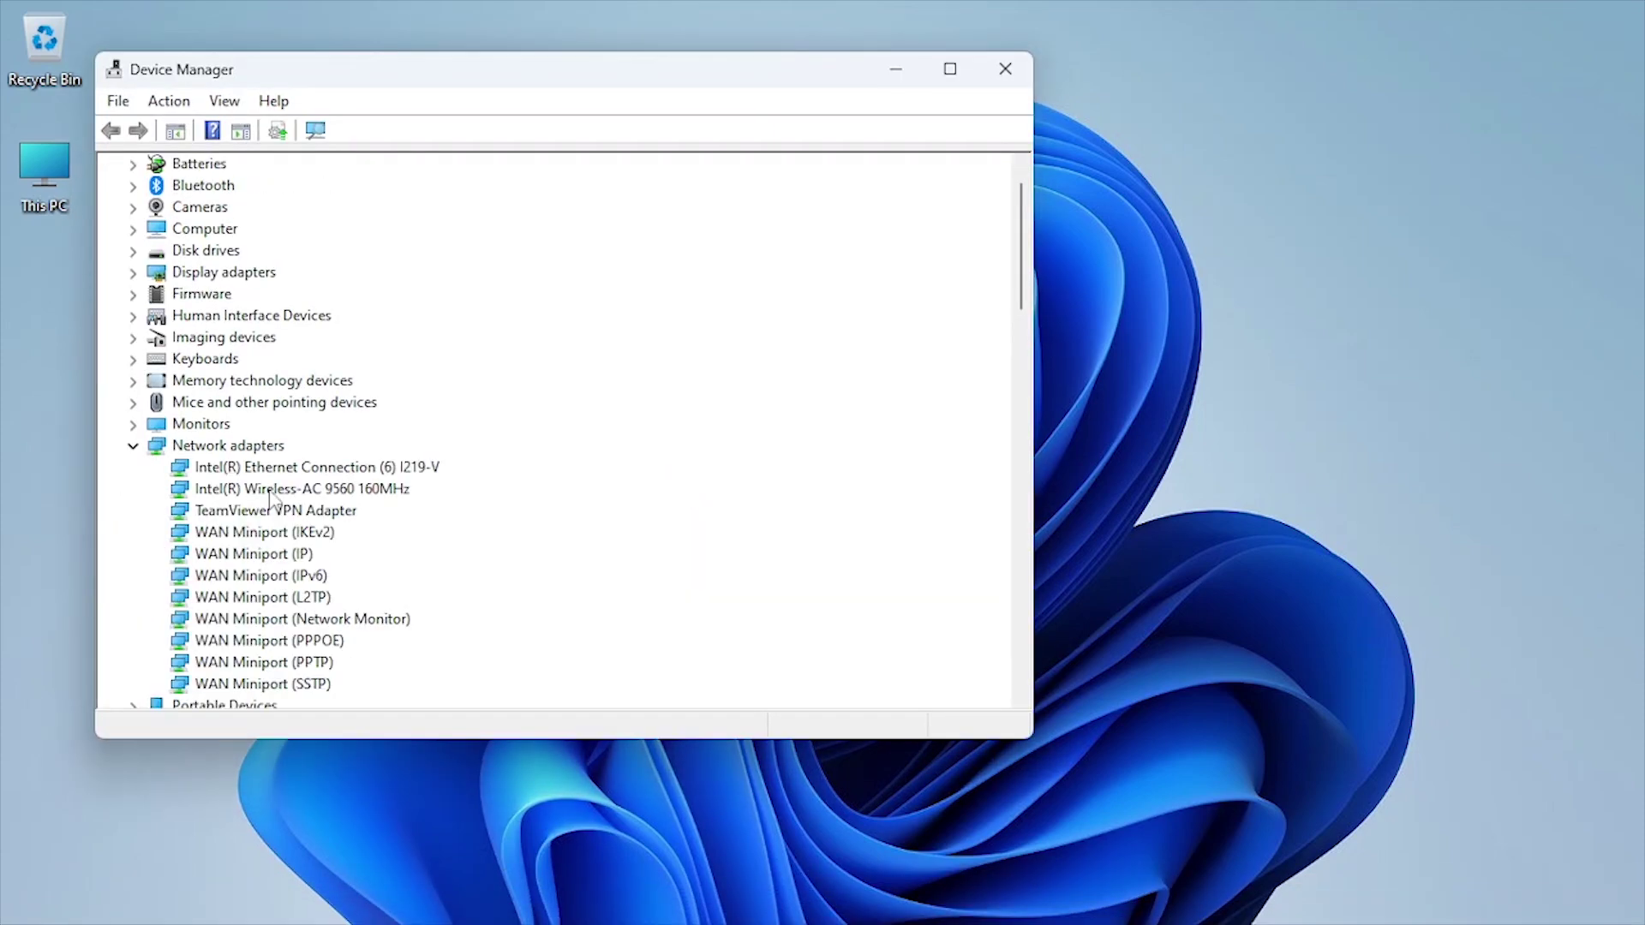
{"action": "left_click", "coordinate": [306, 466]}
{"action": "right_click", "coordinate": [306, 467]}
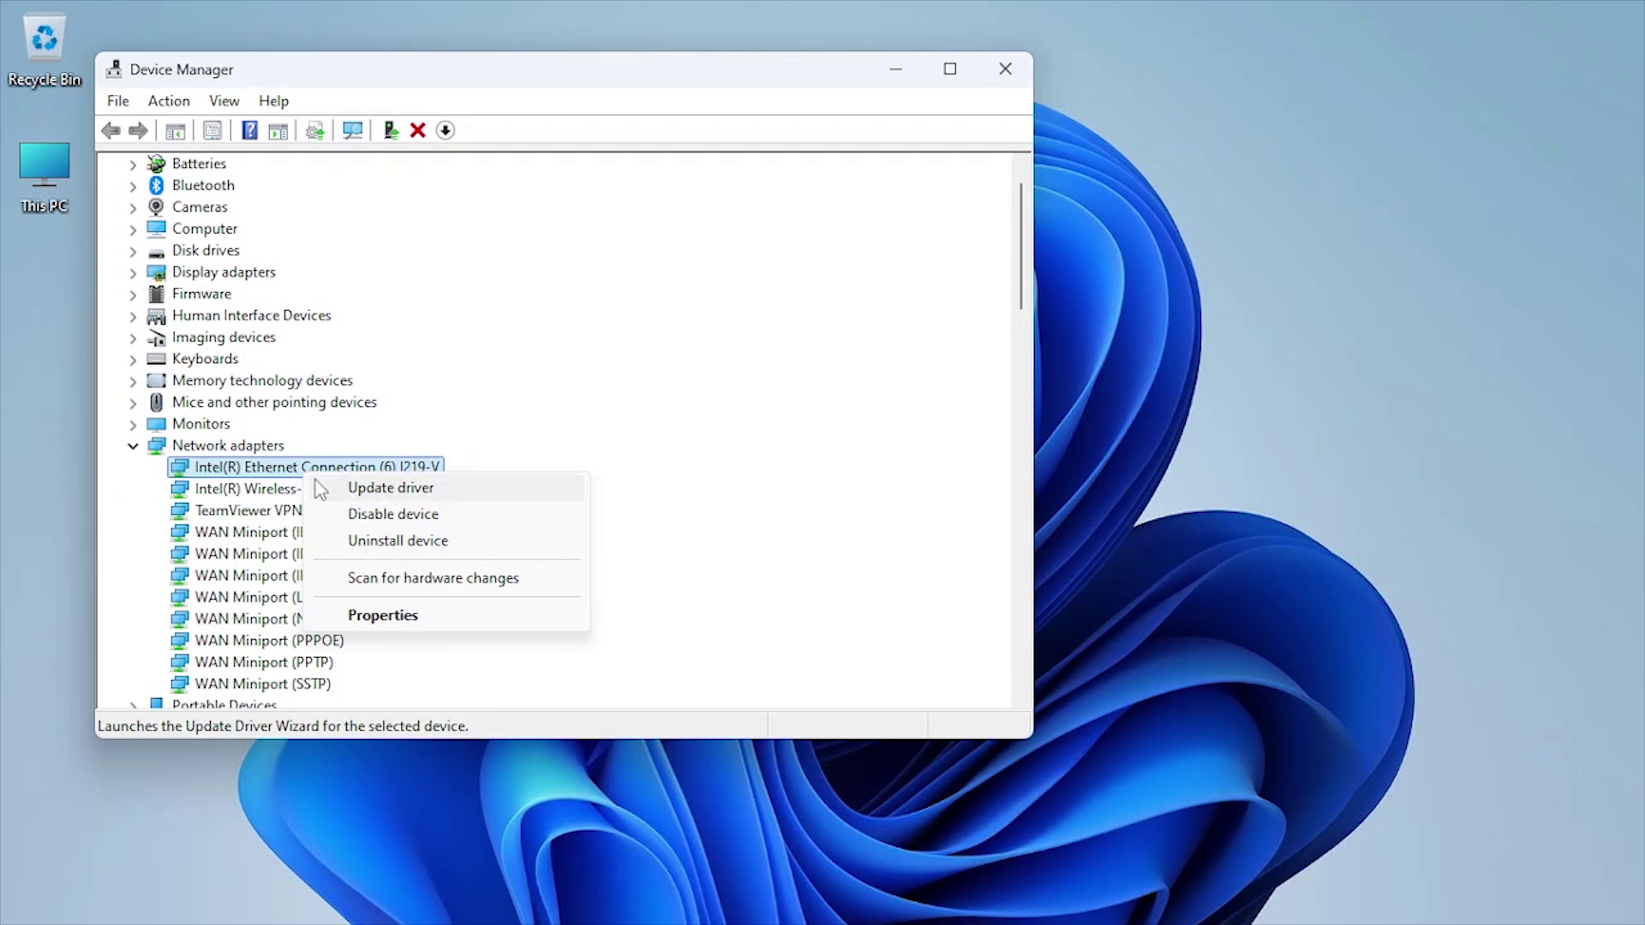
{"action": "left_click", "coordinate": [389, 617]}
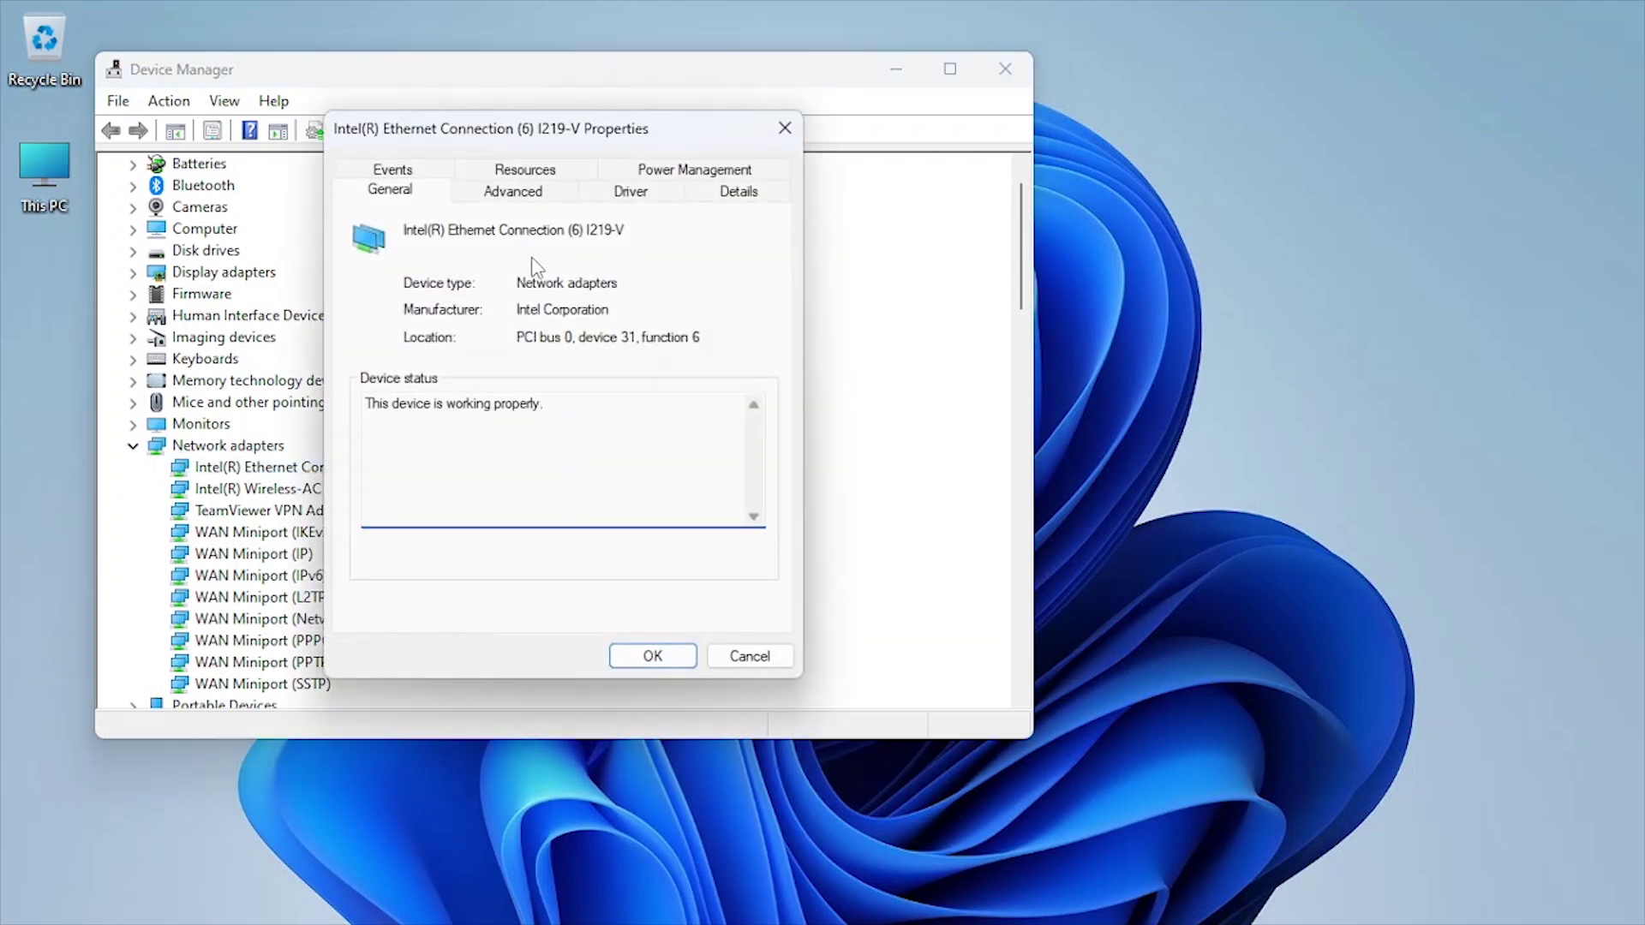
{"action": "left_click", "coordinate": [535, 196]}
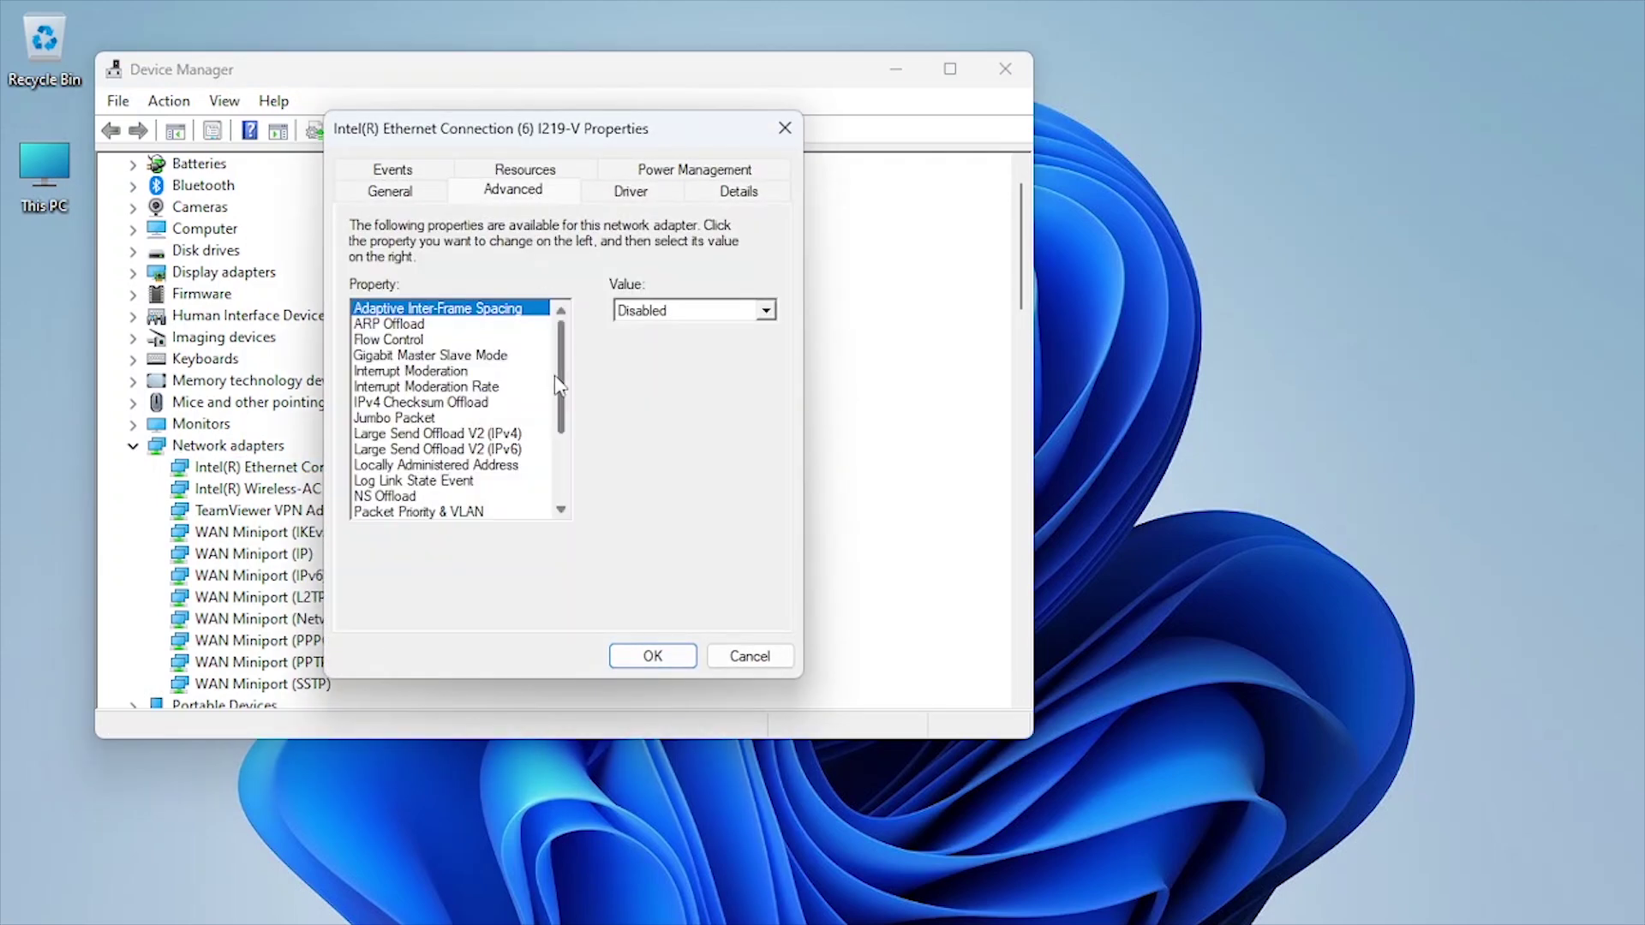
{"action": "left_click_drag", "start_coordinate": [561, 379], "coordinate": [562, 458]}
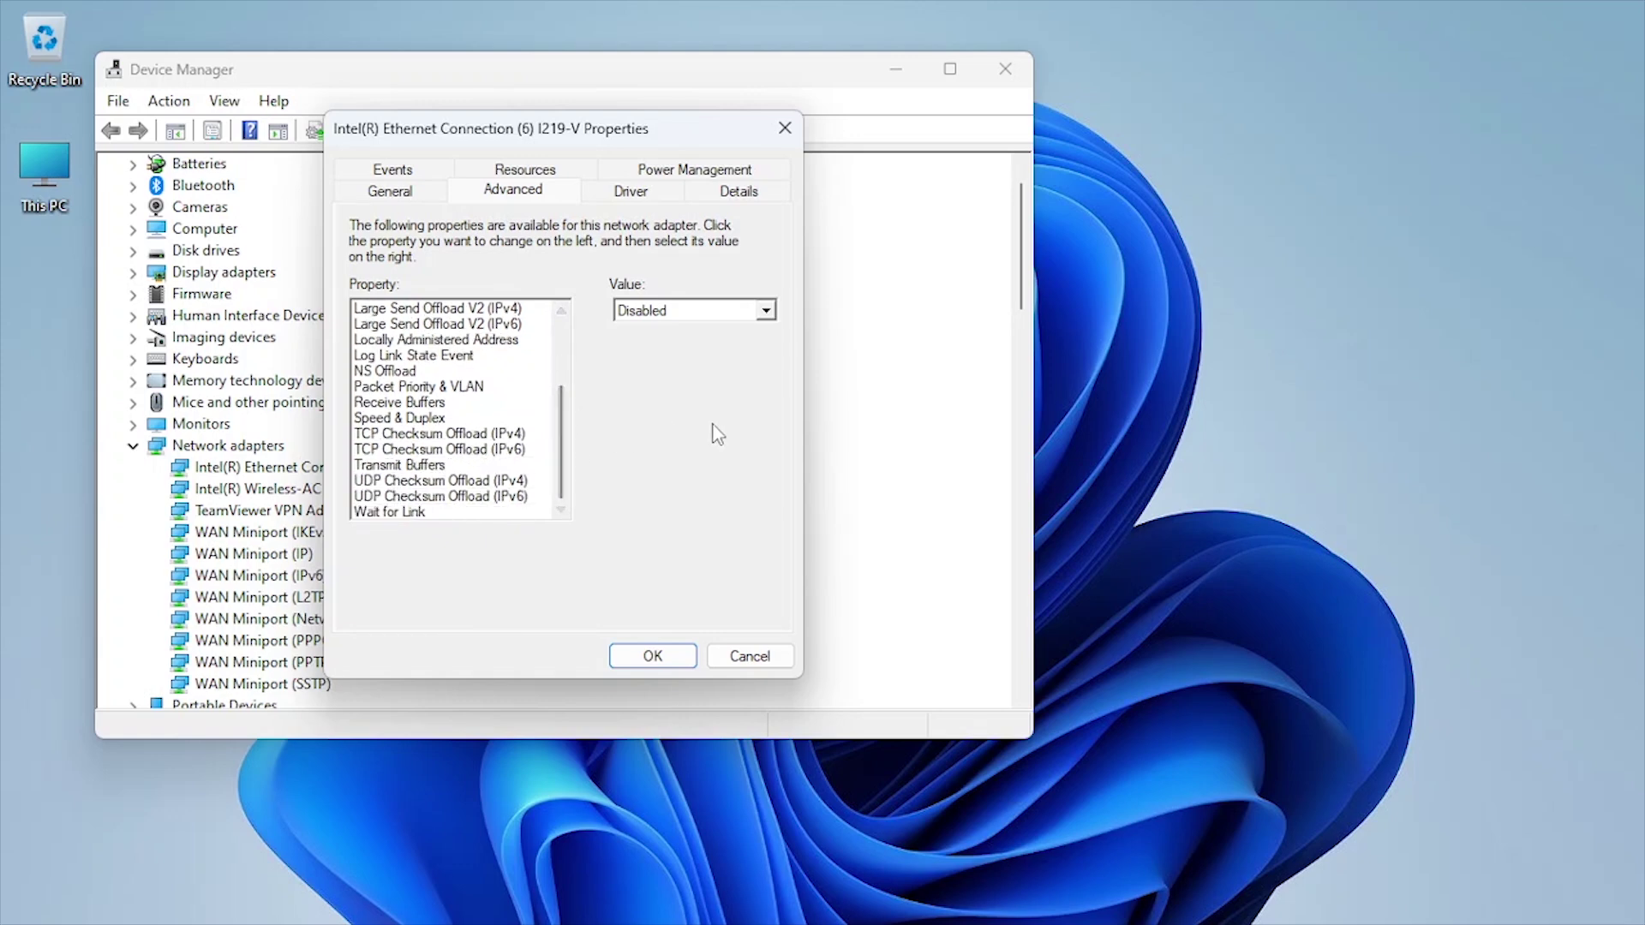
Step: Set the adapter's Speed & Duplex property to 1.0 Gbps Full Duplex and confirm
{"action": "left_click", "coordinate": [445, 419]}
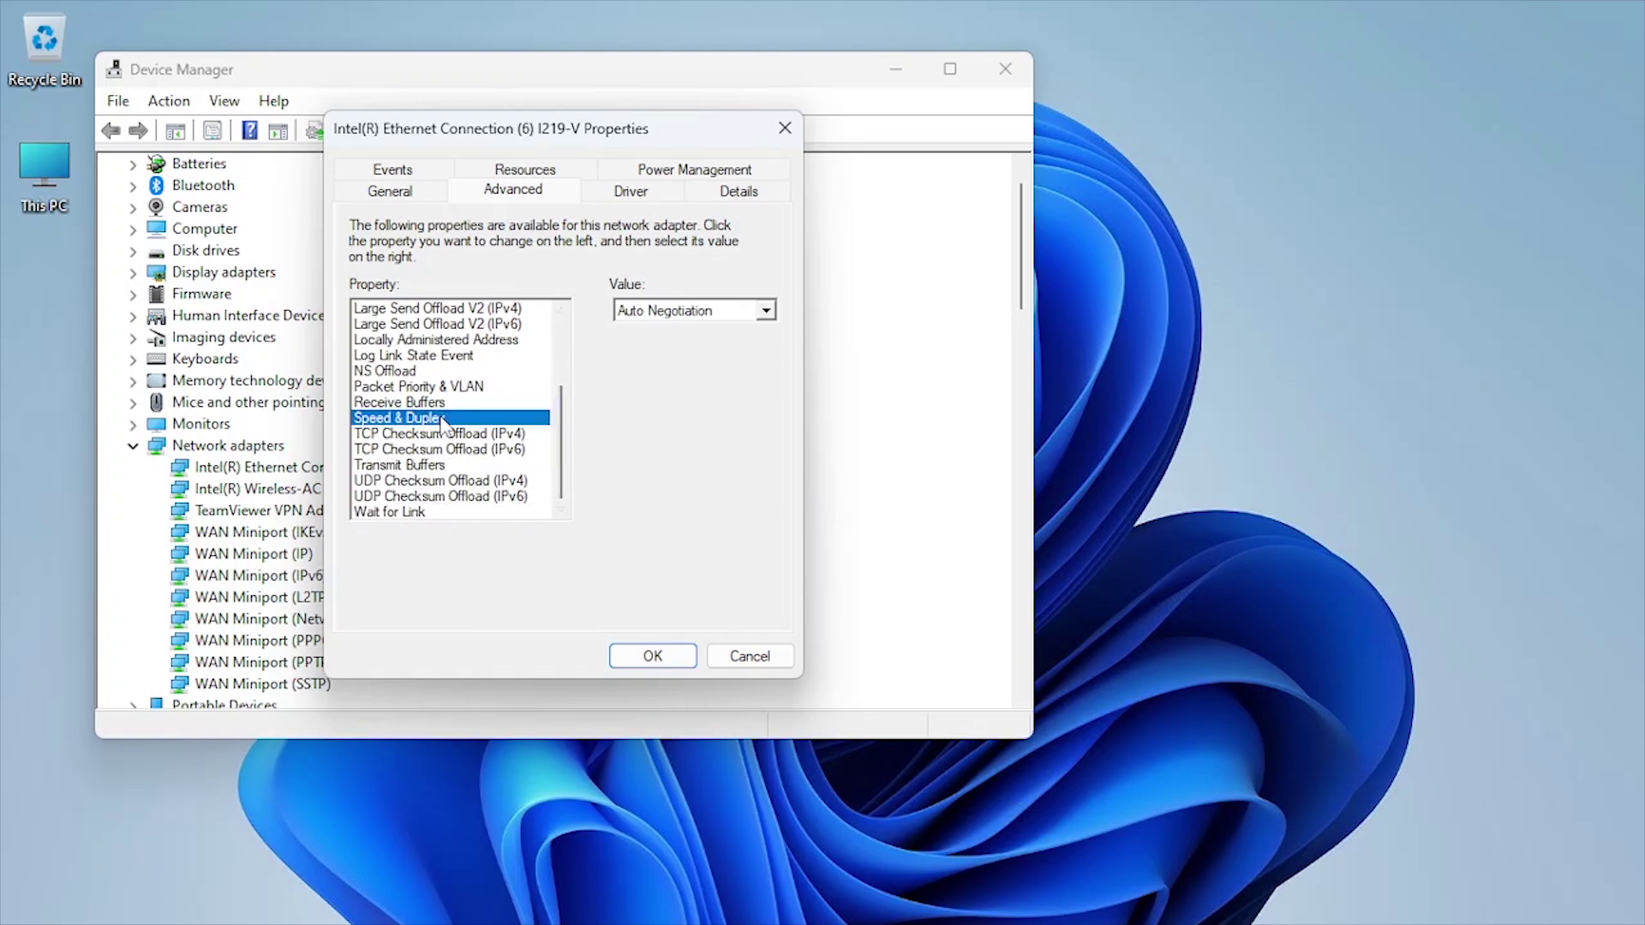
{"action": "left_click", "coordinate": [687, 312]}
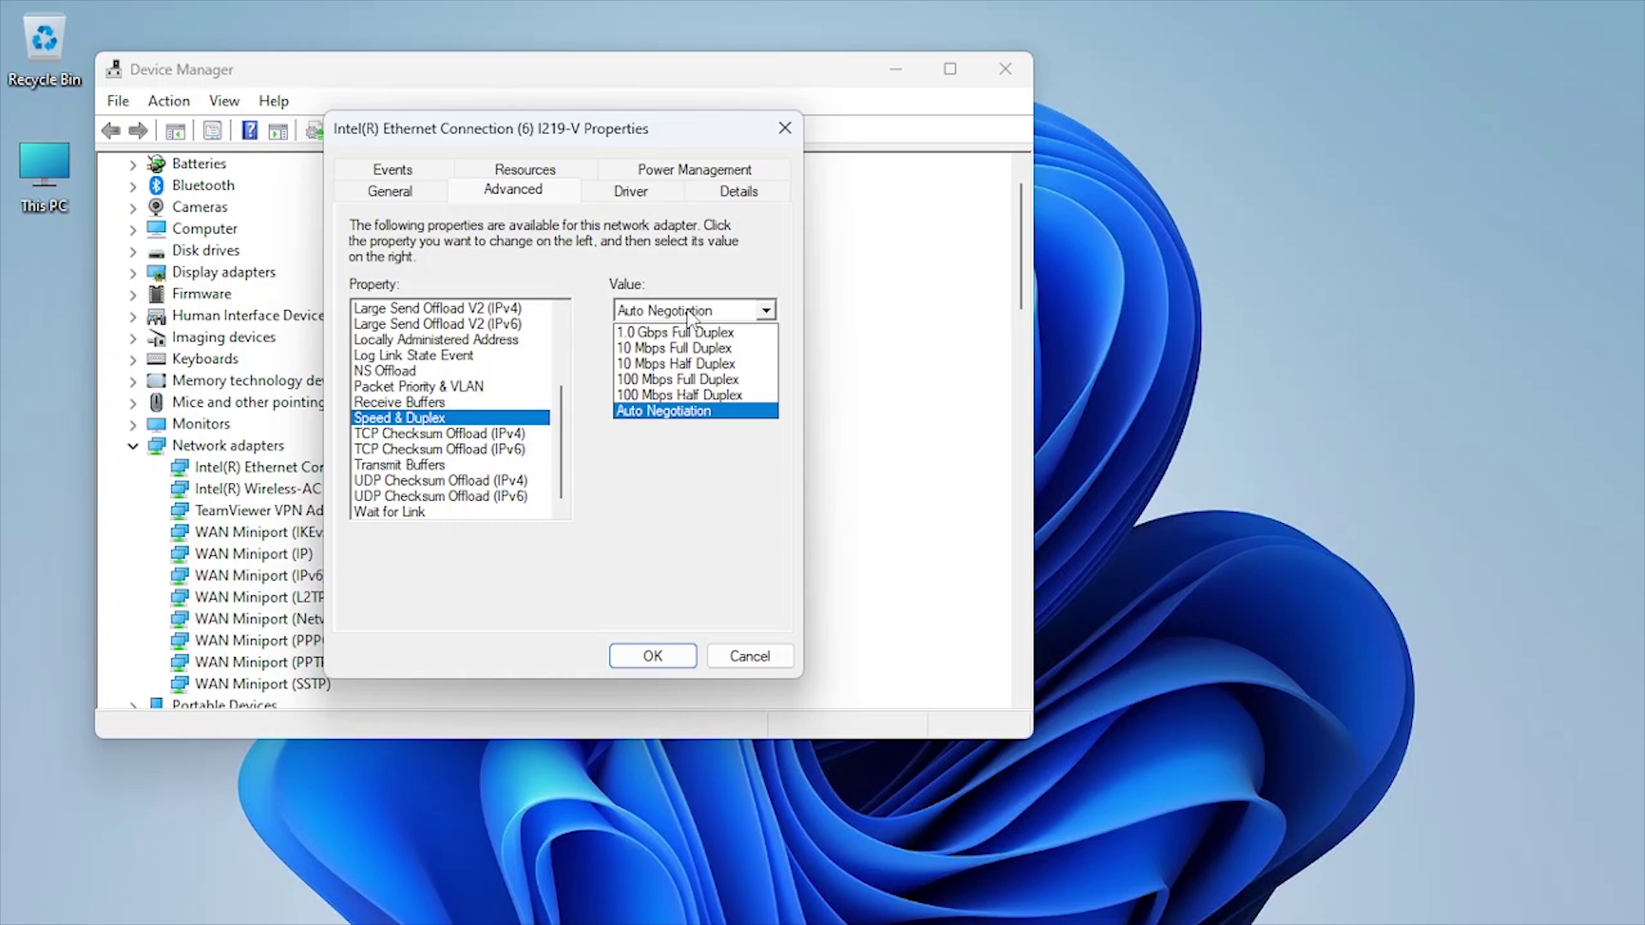
{"action": "left_click", "coordinate": [692, 334]}
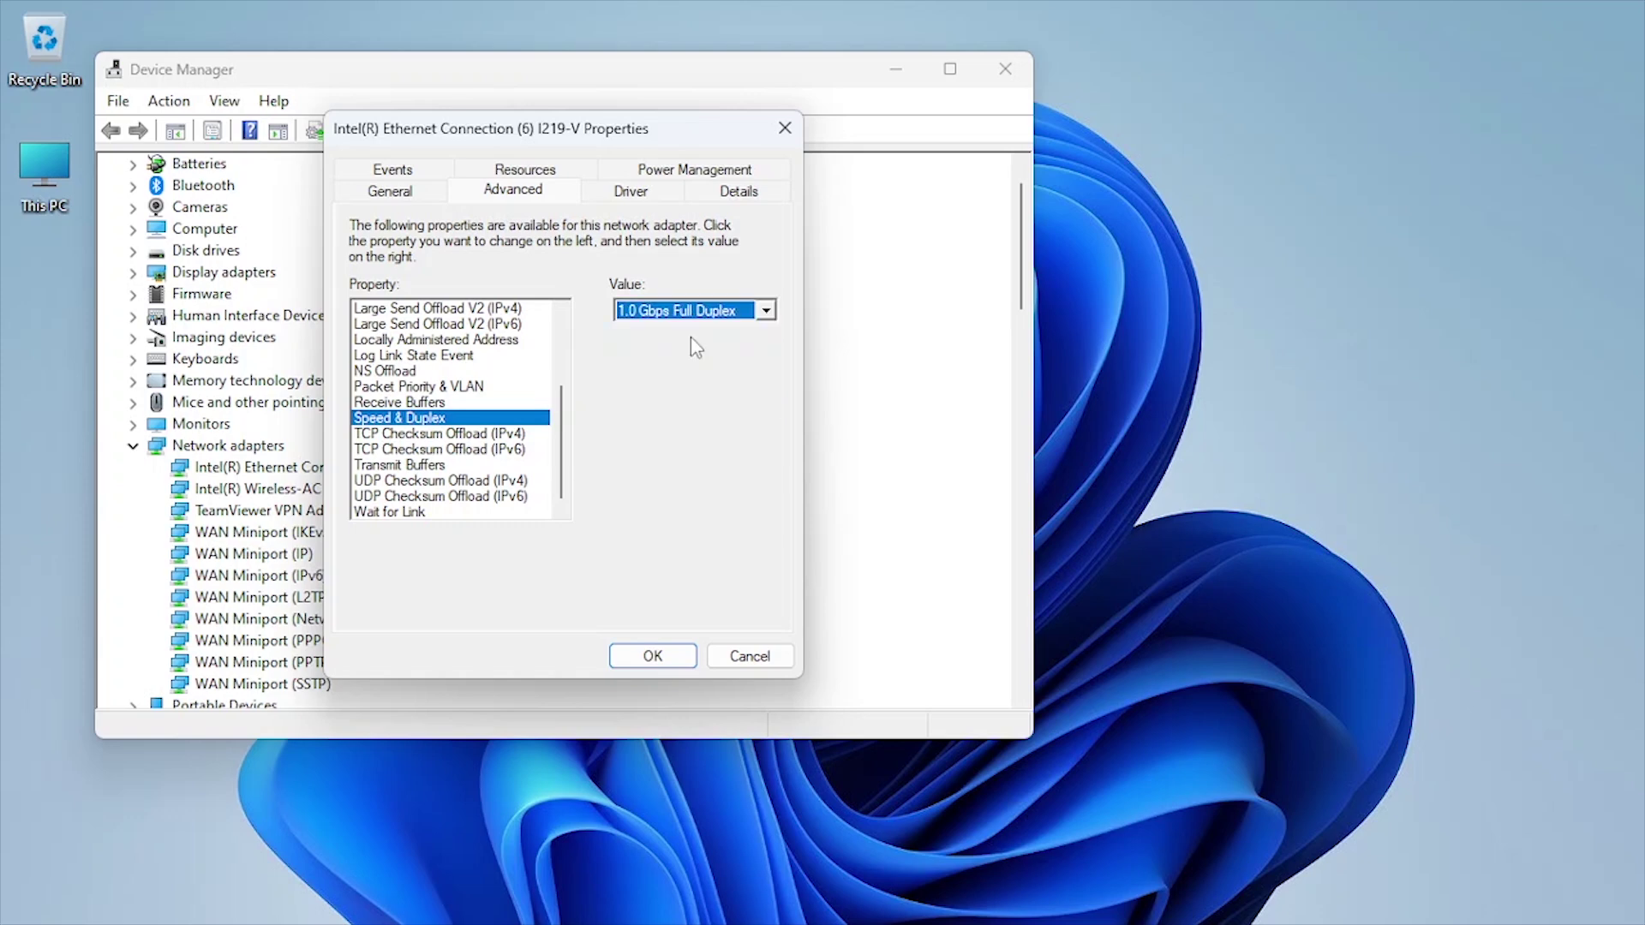
{"action": "left_click", "coordinate": [654, 655]}
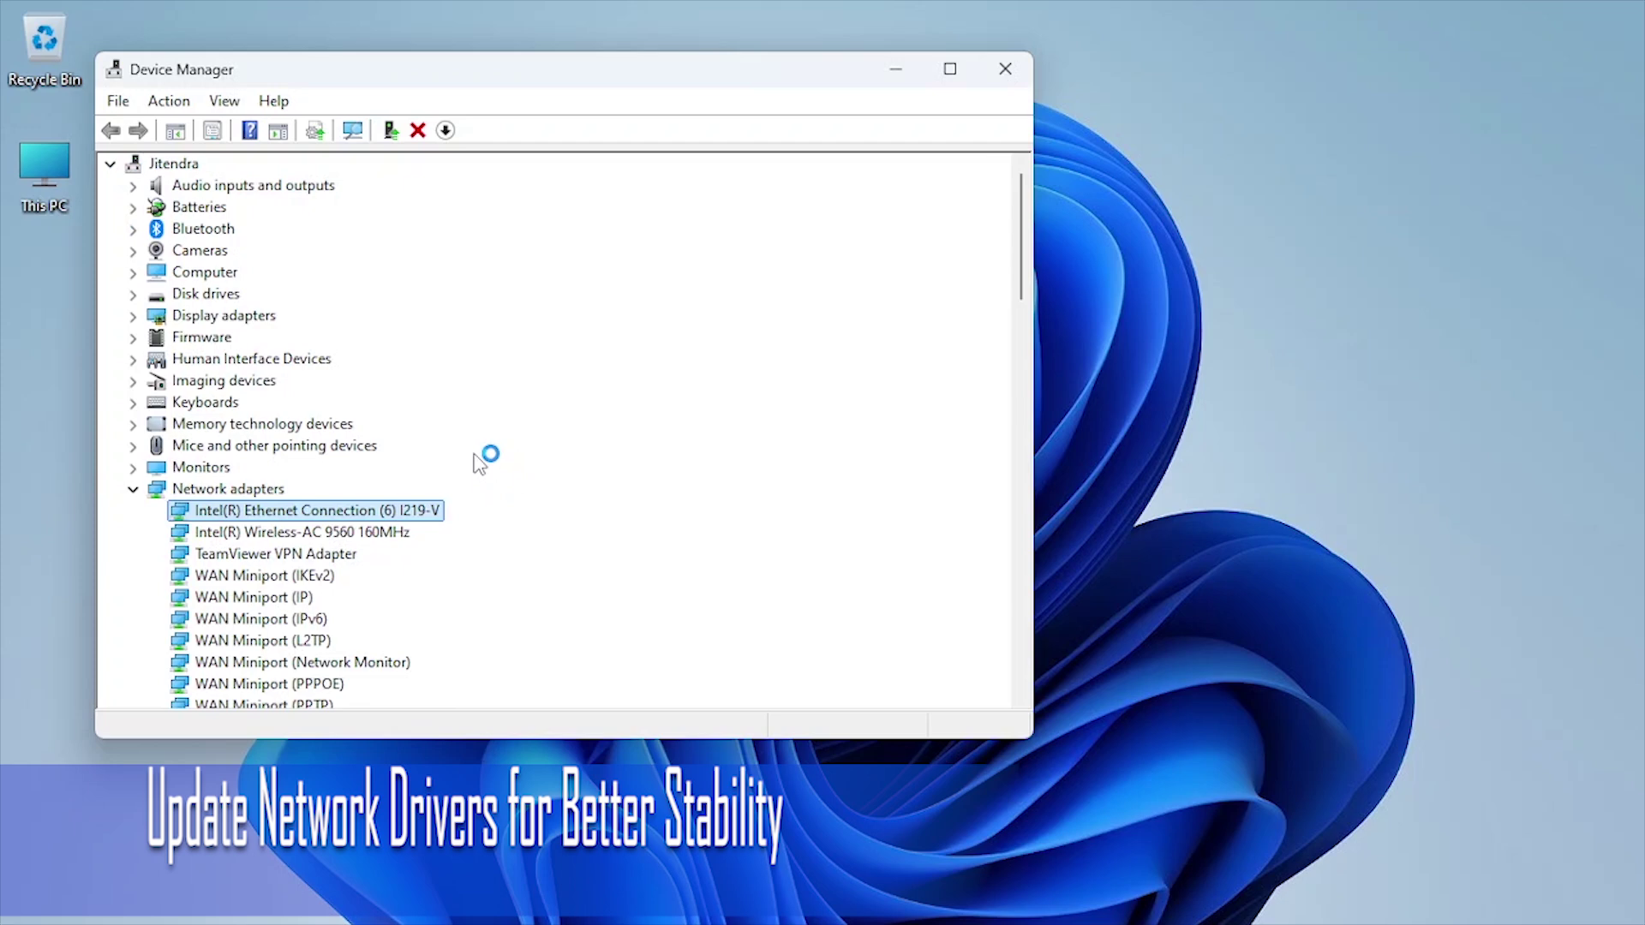
Step: Search automatically for a newer Intel Ethernet driver, confirming the best one is installed
{"action": "right_click", "coordinate": [386, 509]}
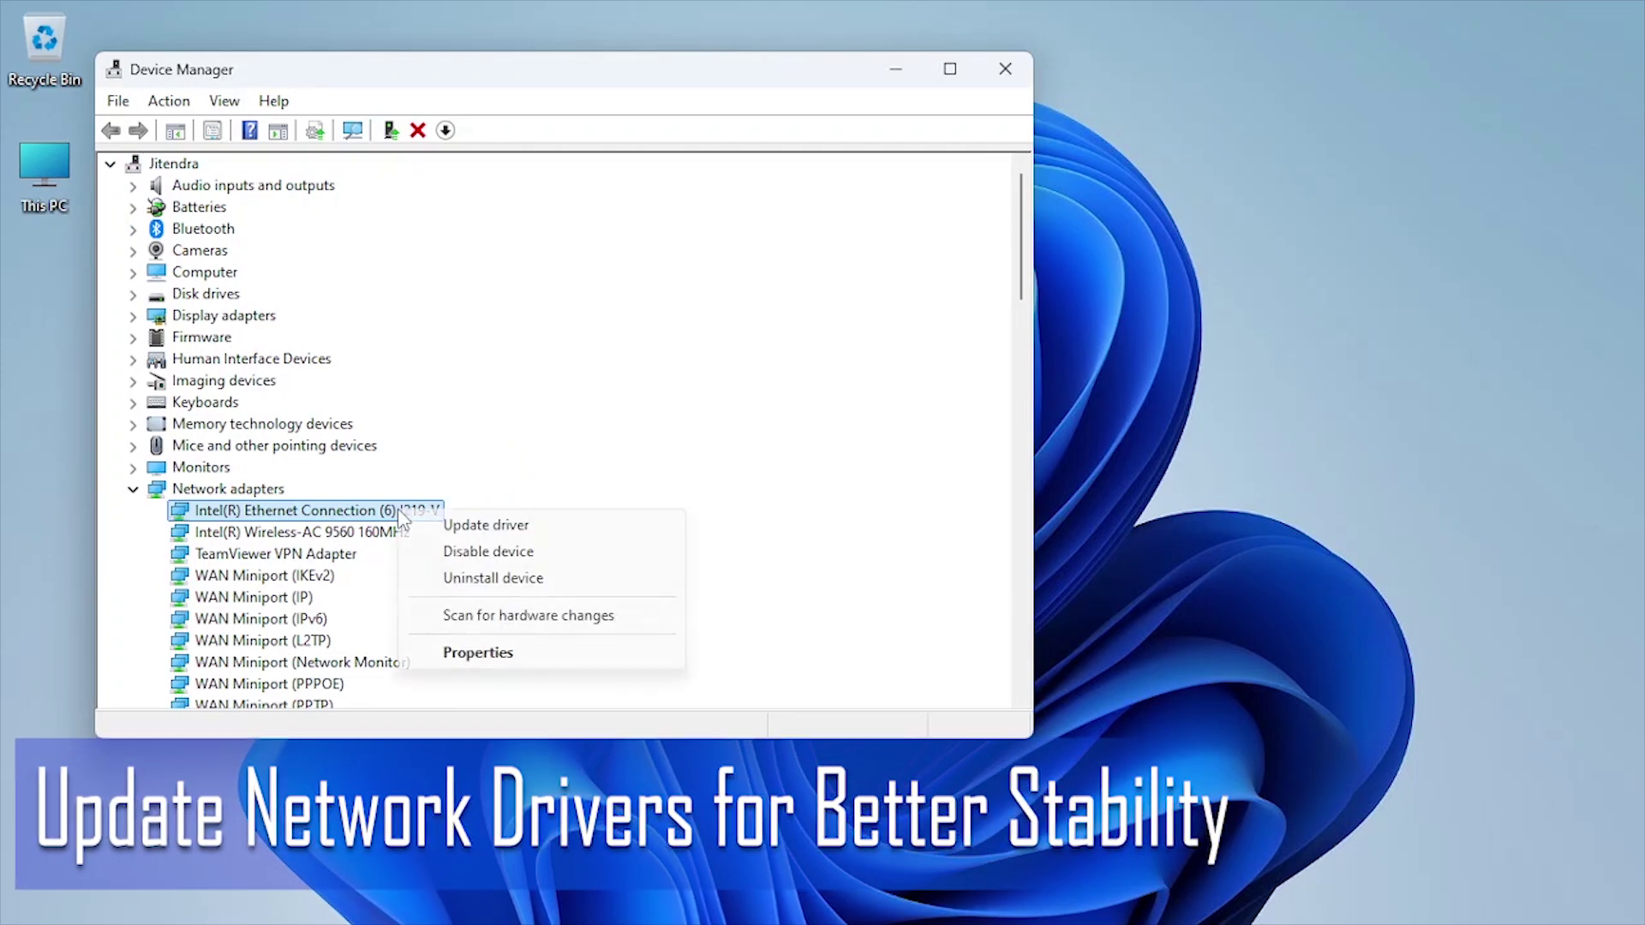
{"action": "left_click", "coordinate": [462, 528]}
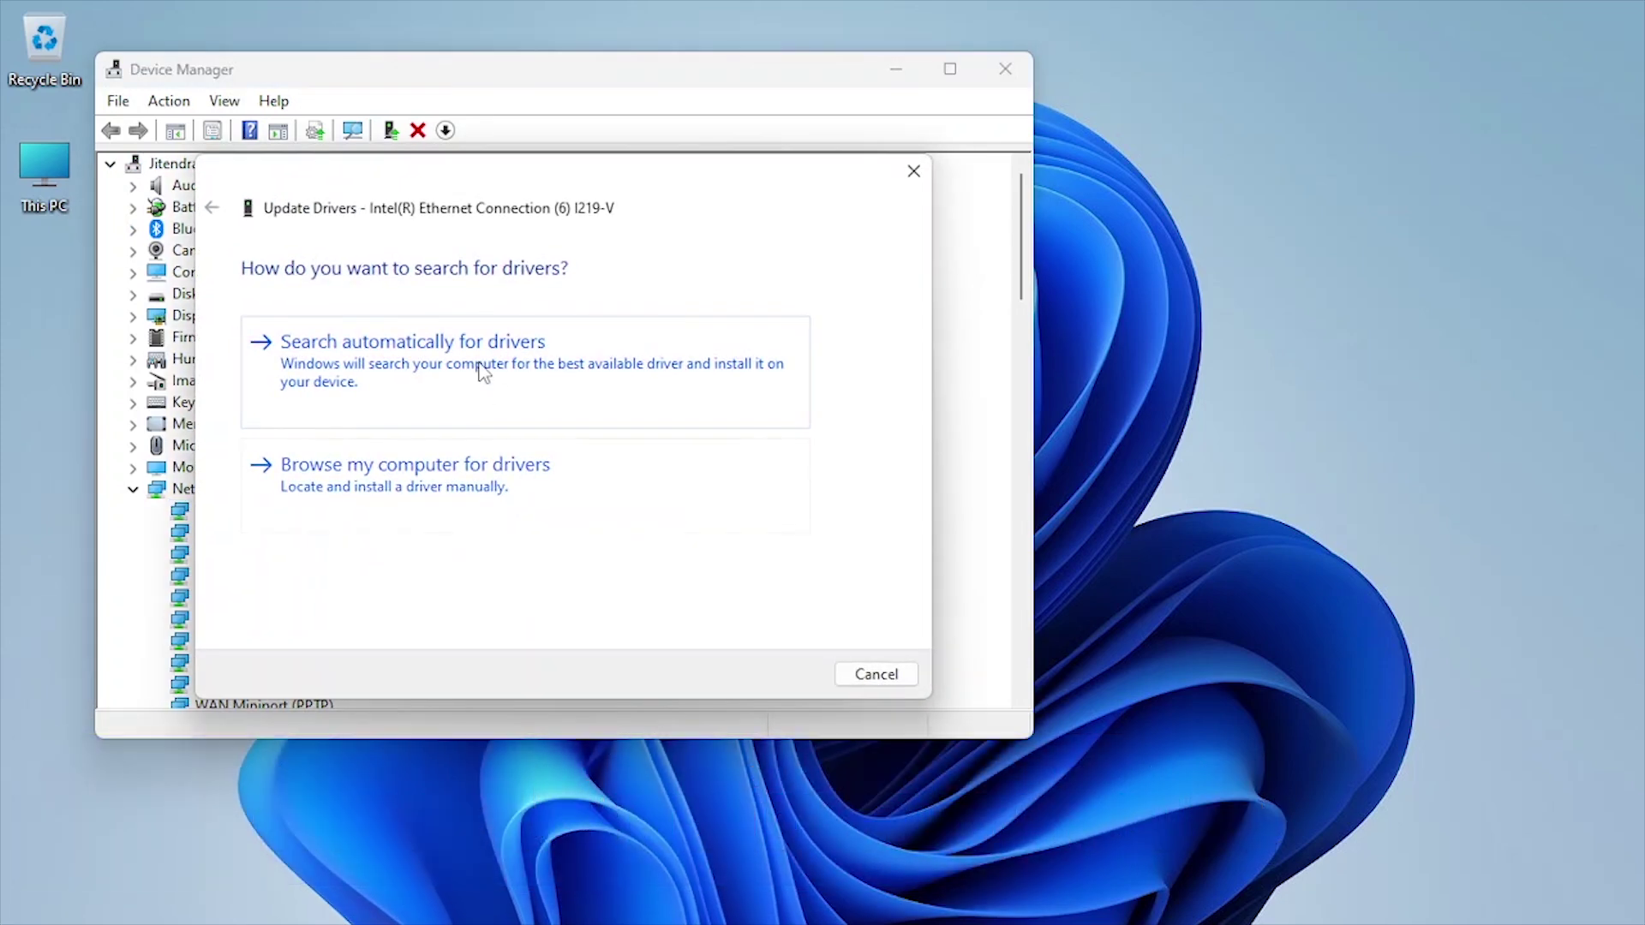
{"action": "left_click", "coordinate": [482, 368]}
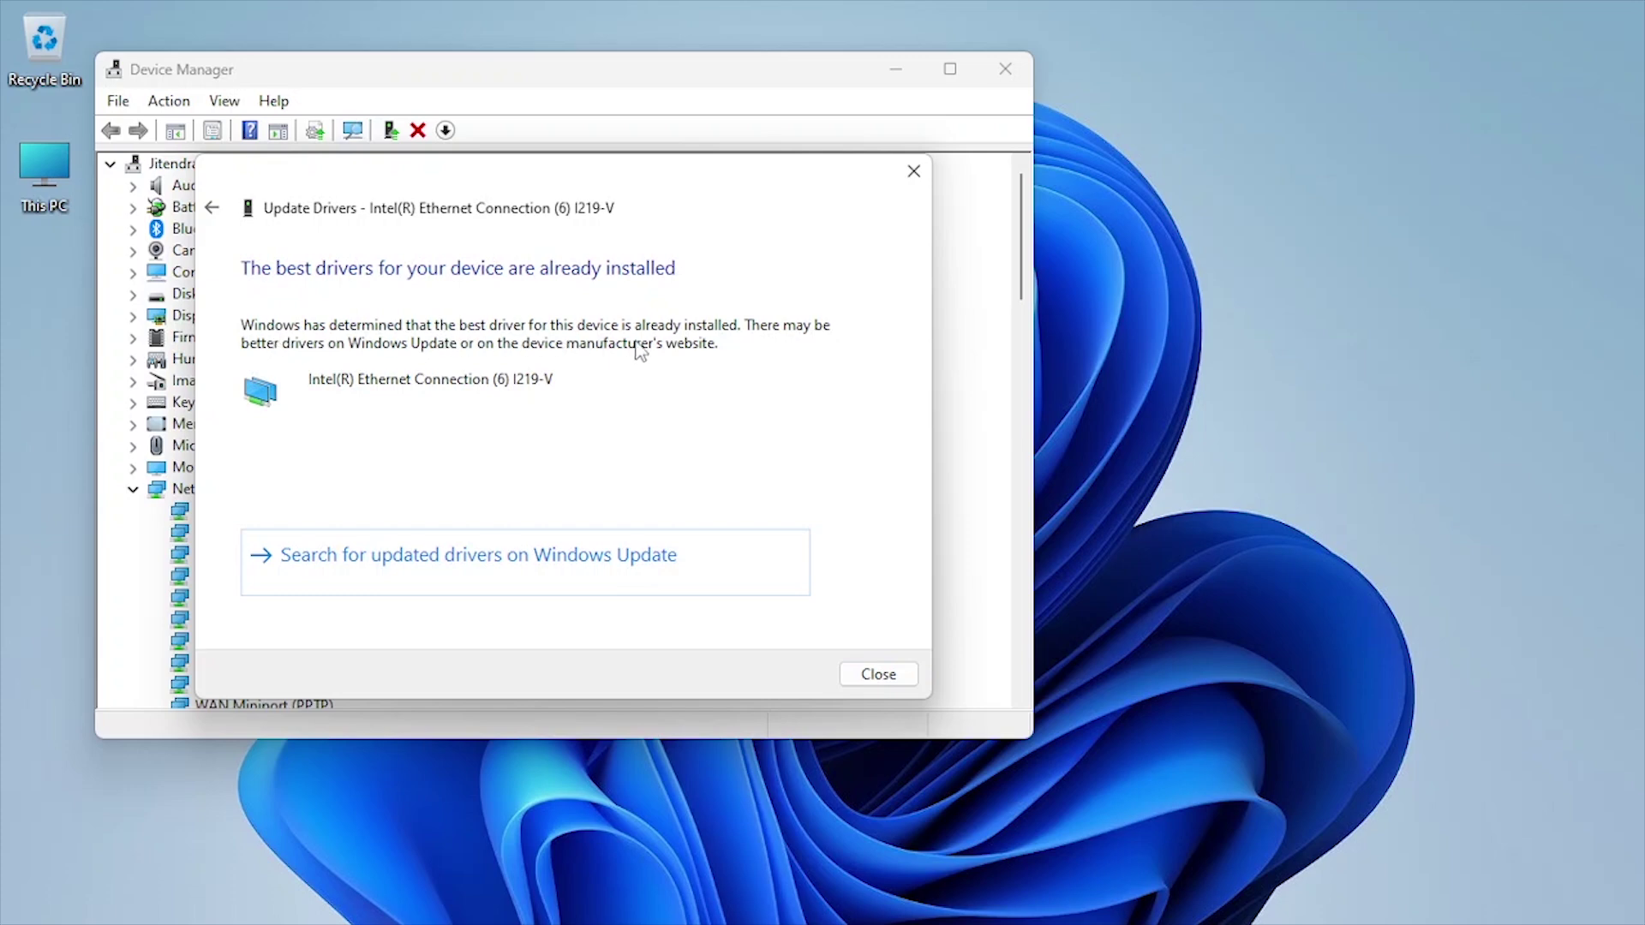
{"action": "left_click", "coordinate": [878, 673]}
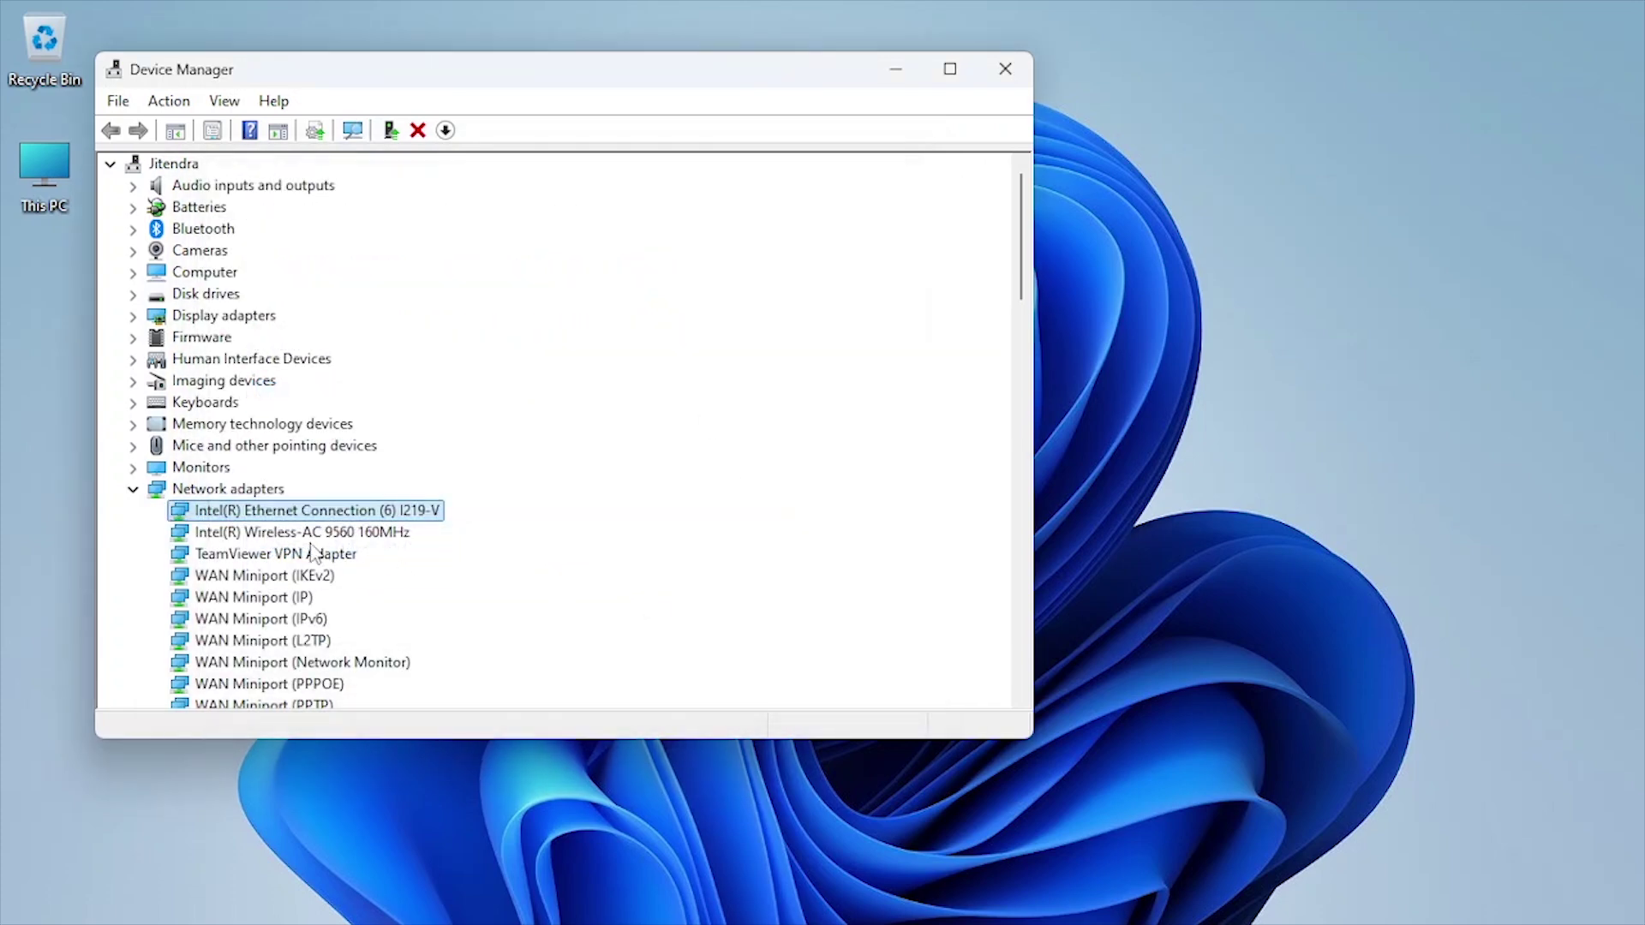
Step: Search automatically for a newer Intel Wireless-AC 9560 driver, confirming the best one is installed
{"action": "left_click", "coordinate": [303, 532]}
{"action": "right_click", "coordinate": [304, 532]}
{"action": "left_click", "coordinate": [386, 546]}
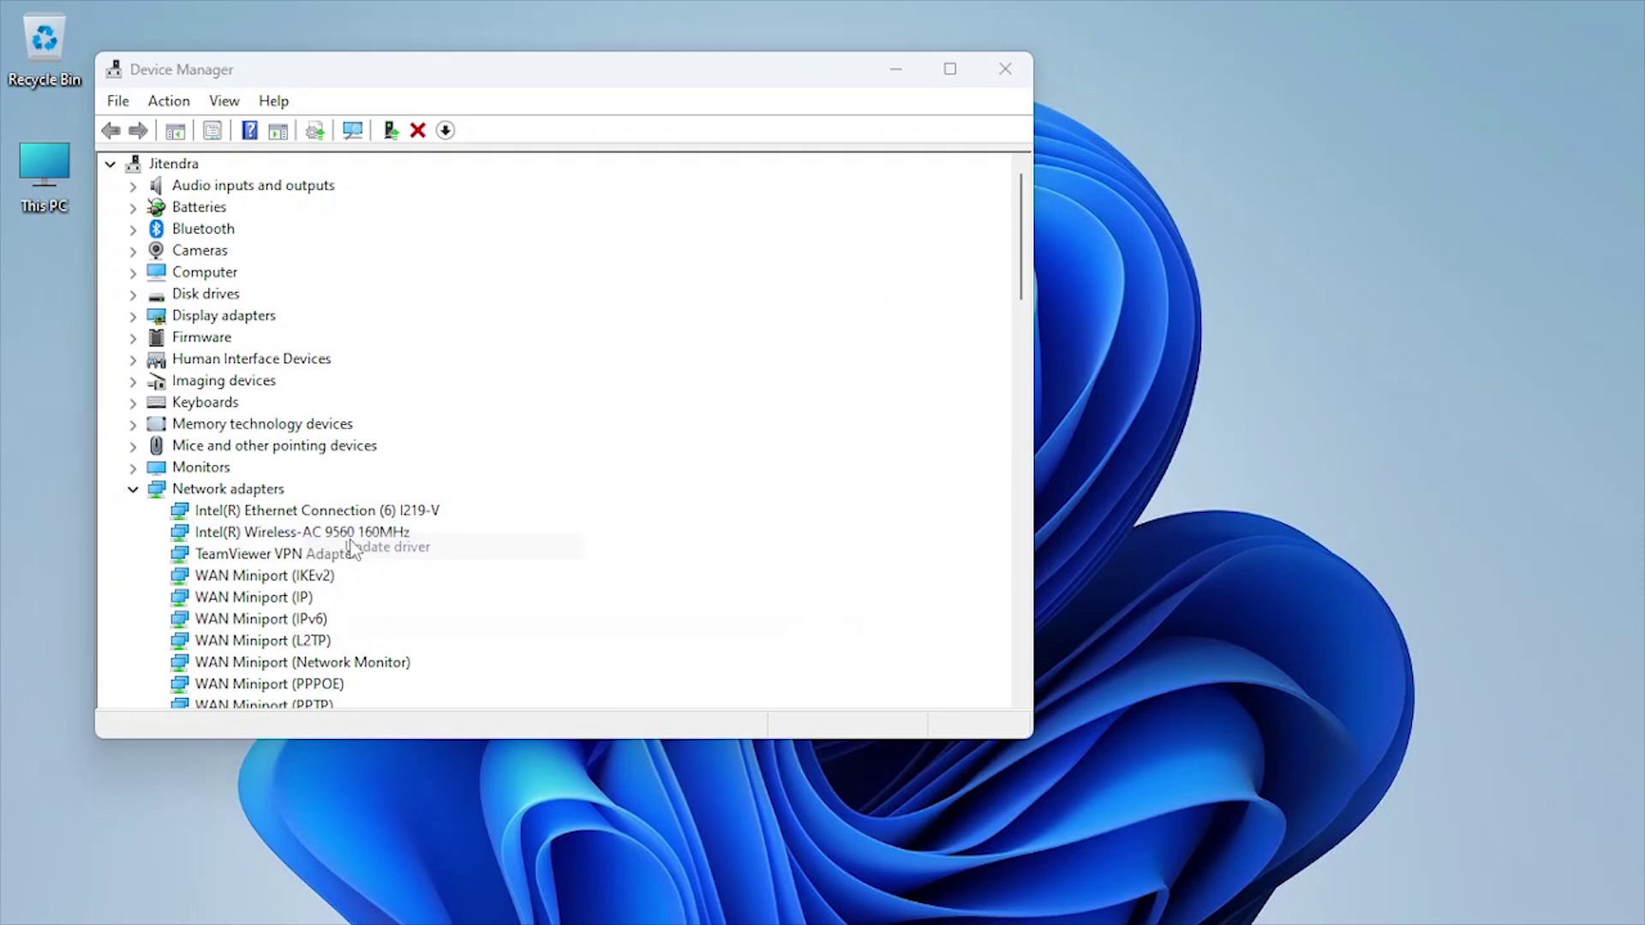
{"action": "left_click", "coordinate": [479, 357]}
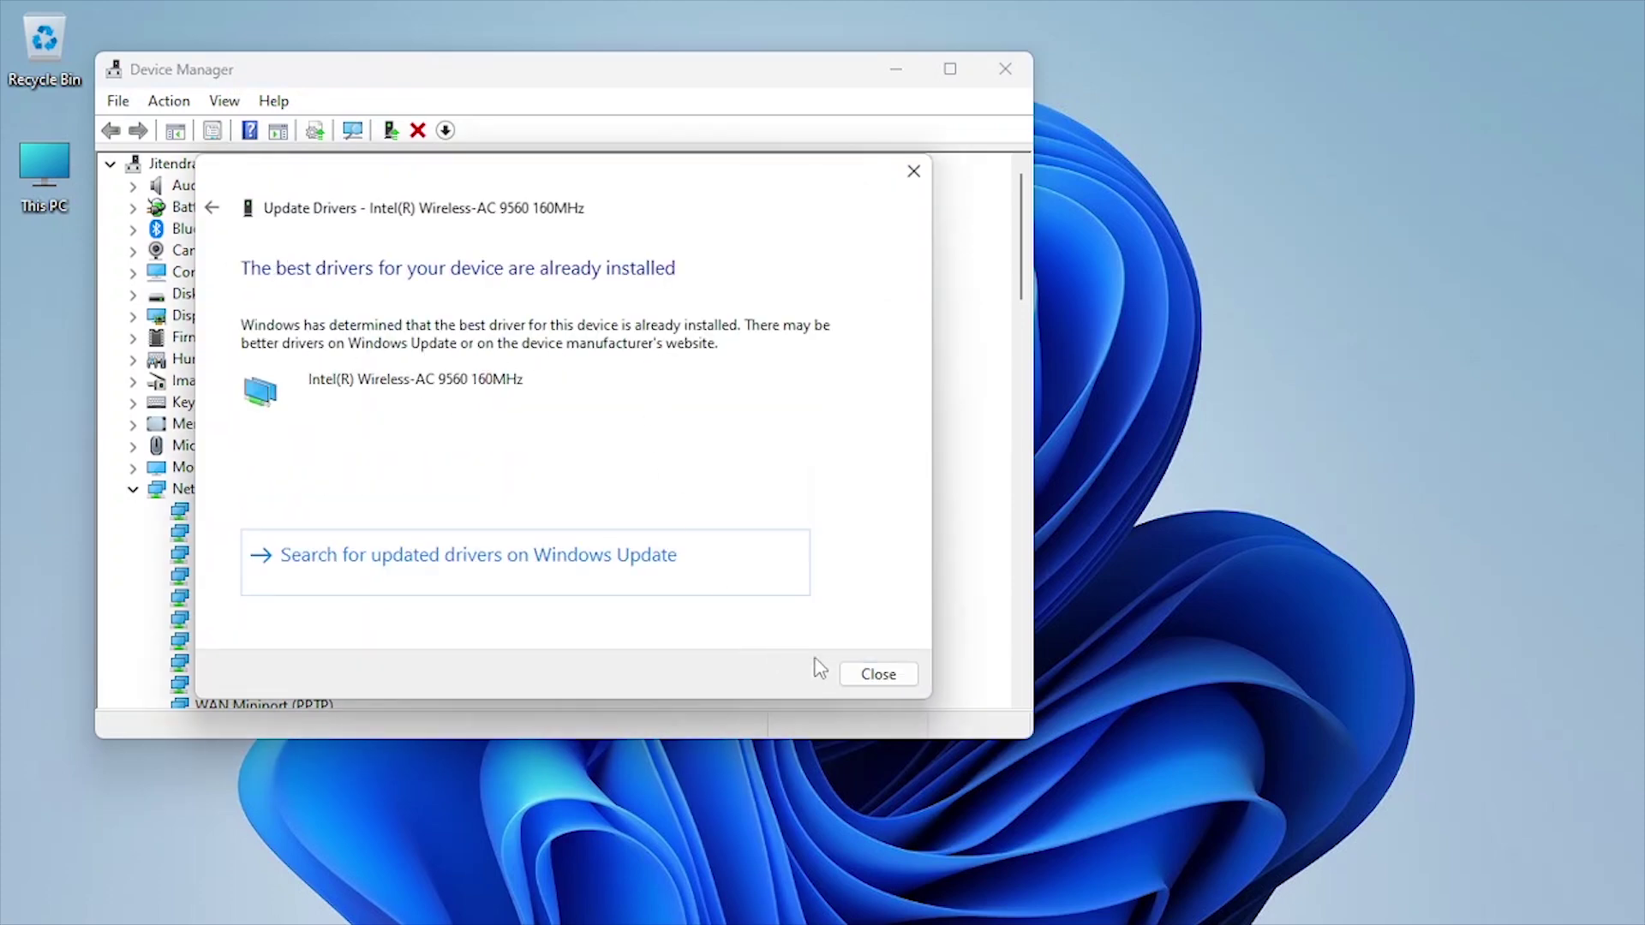
{"action": "left_click", "coordinate": [878, 674]}
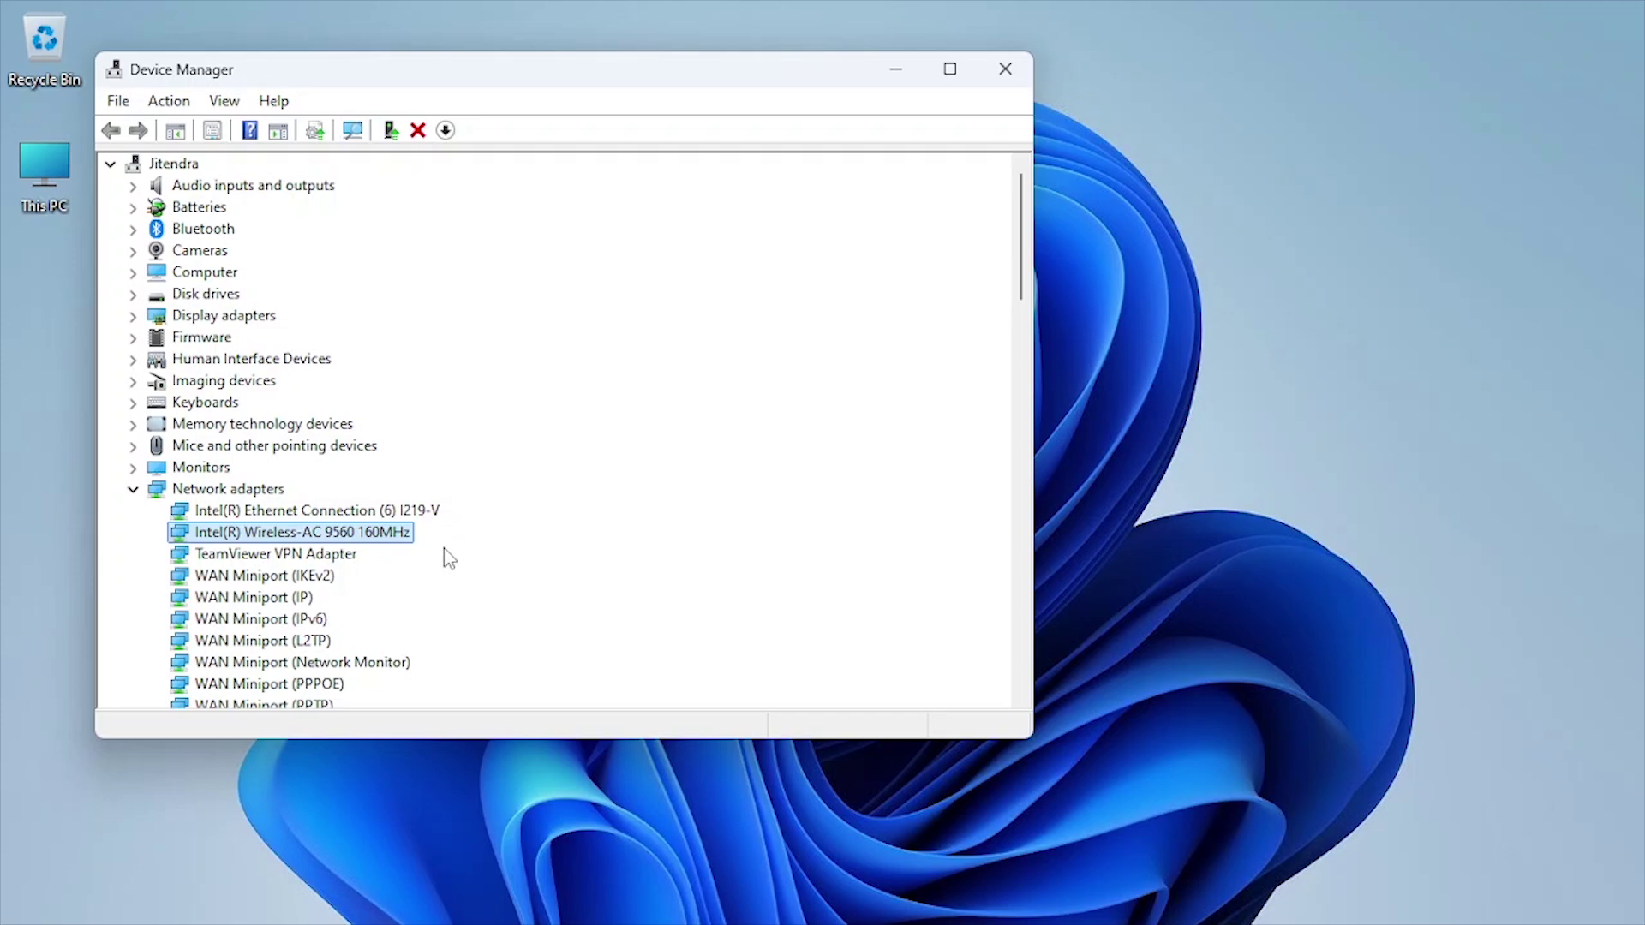
Step: Close Device Manager and launch the Services console via services.msc
{"action": "left_click", "coordinate": [1006, 69]}
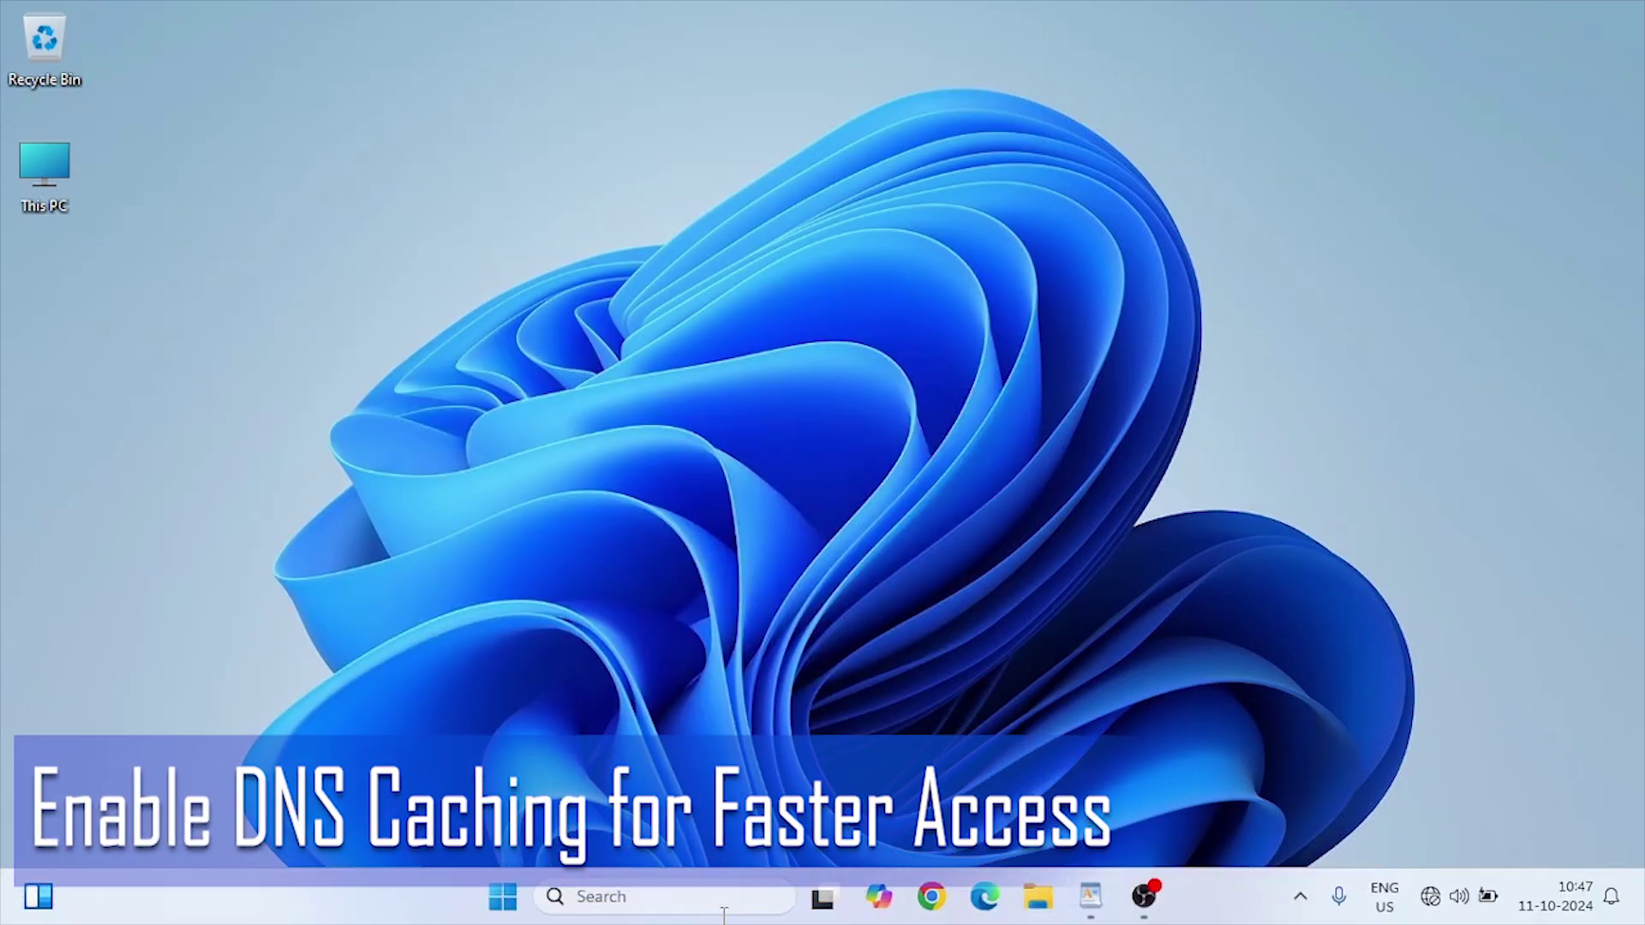
{"action": "left_click", "coordinate": [668, 896]}
{"action": "type", "text": "services"}
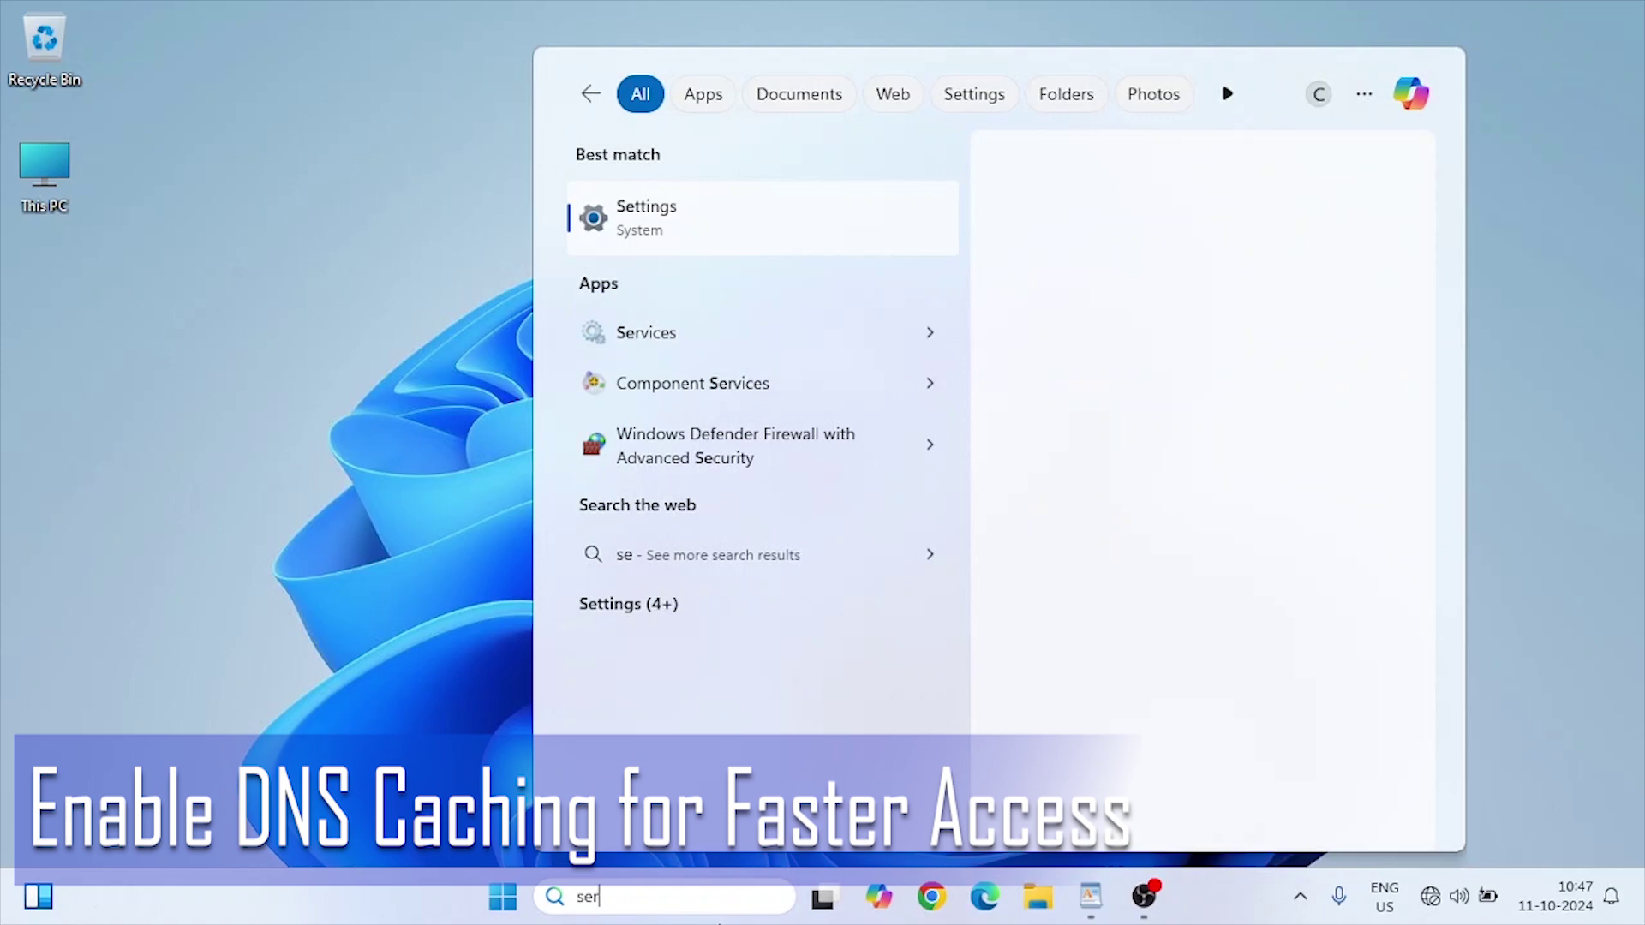
{"action": "key", "text": "ctrl+a"}
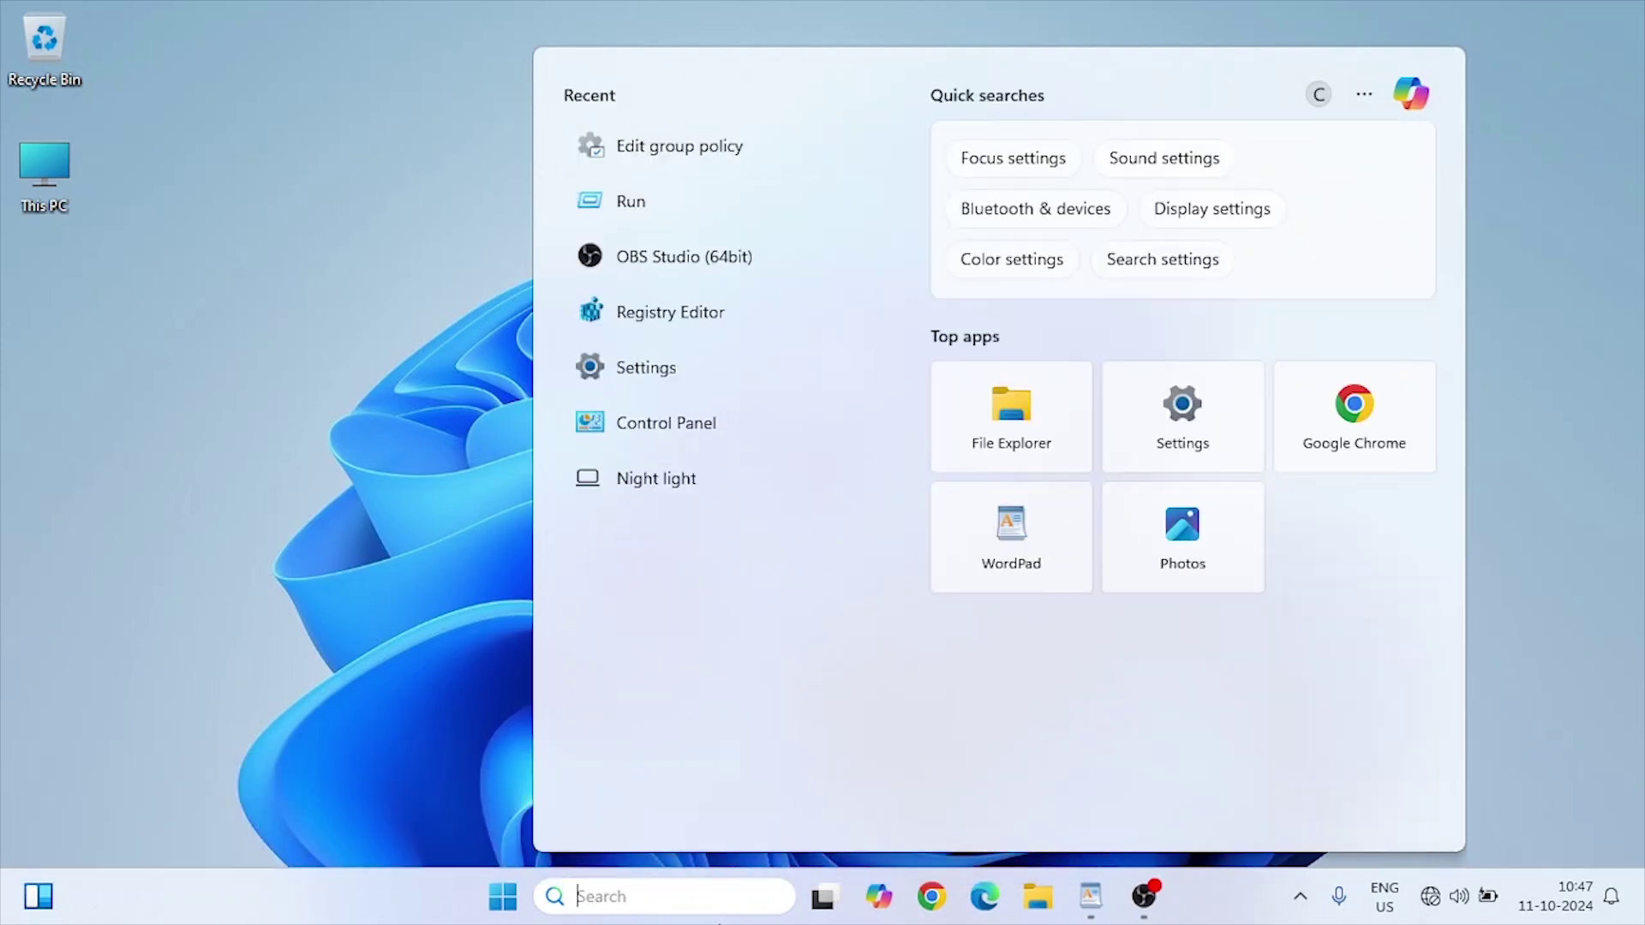
{"action": "type", "text": "run"}
{"action": "left_click", "coordinate": [631, 217]}
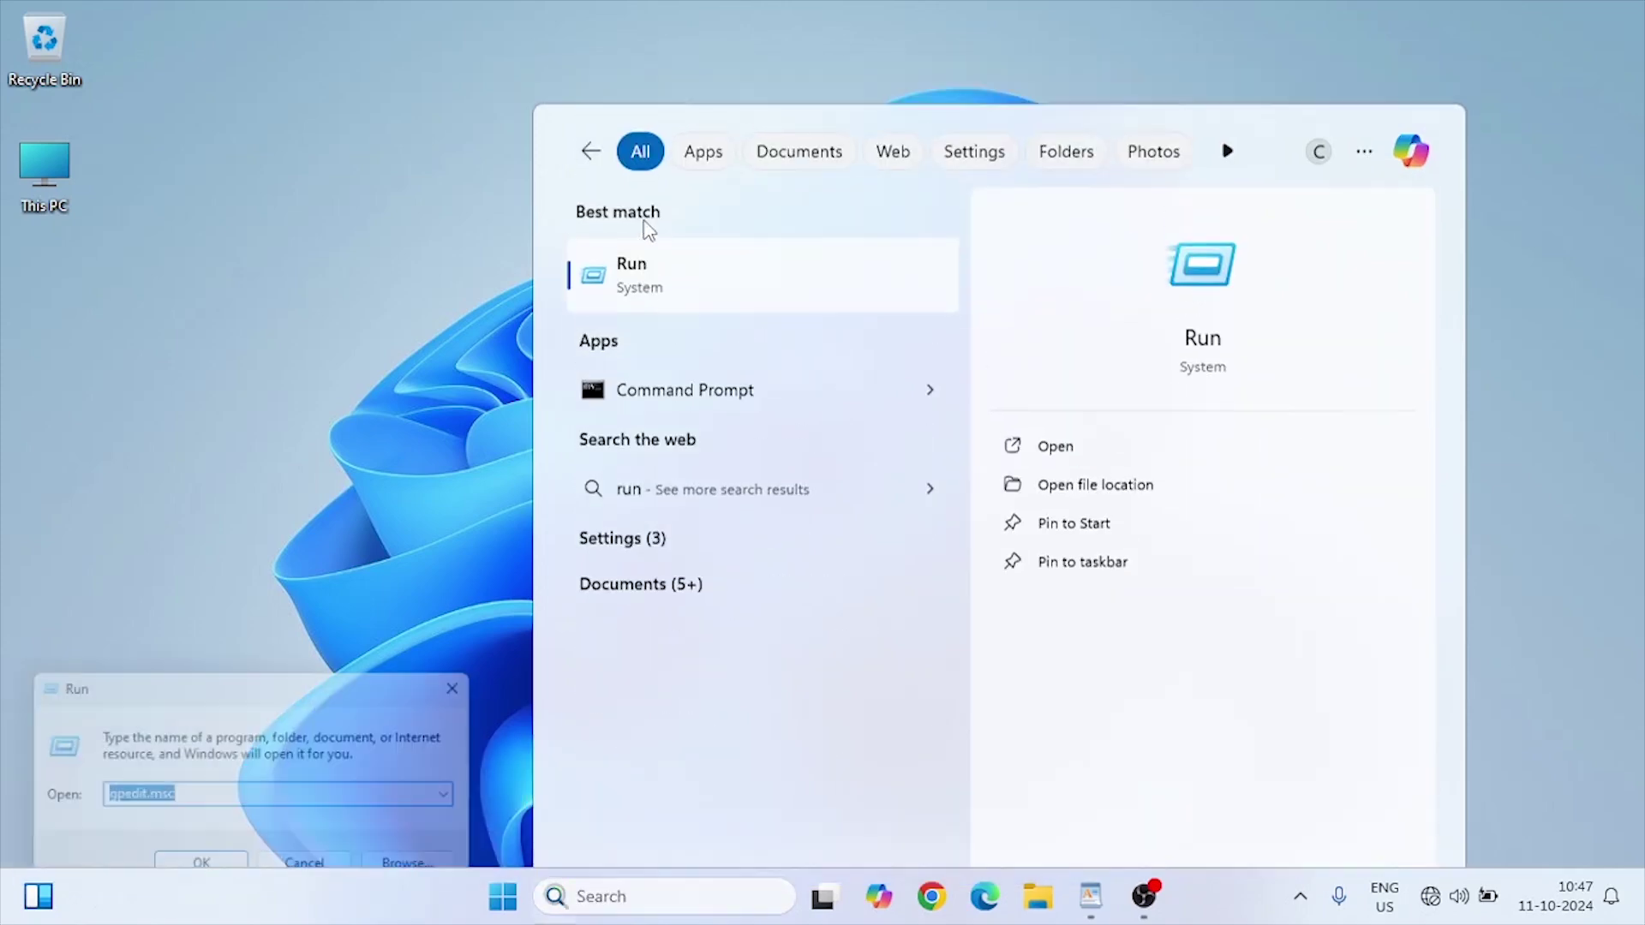
{"action": "type", "text": "service"}
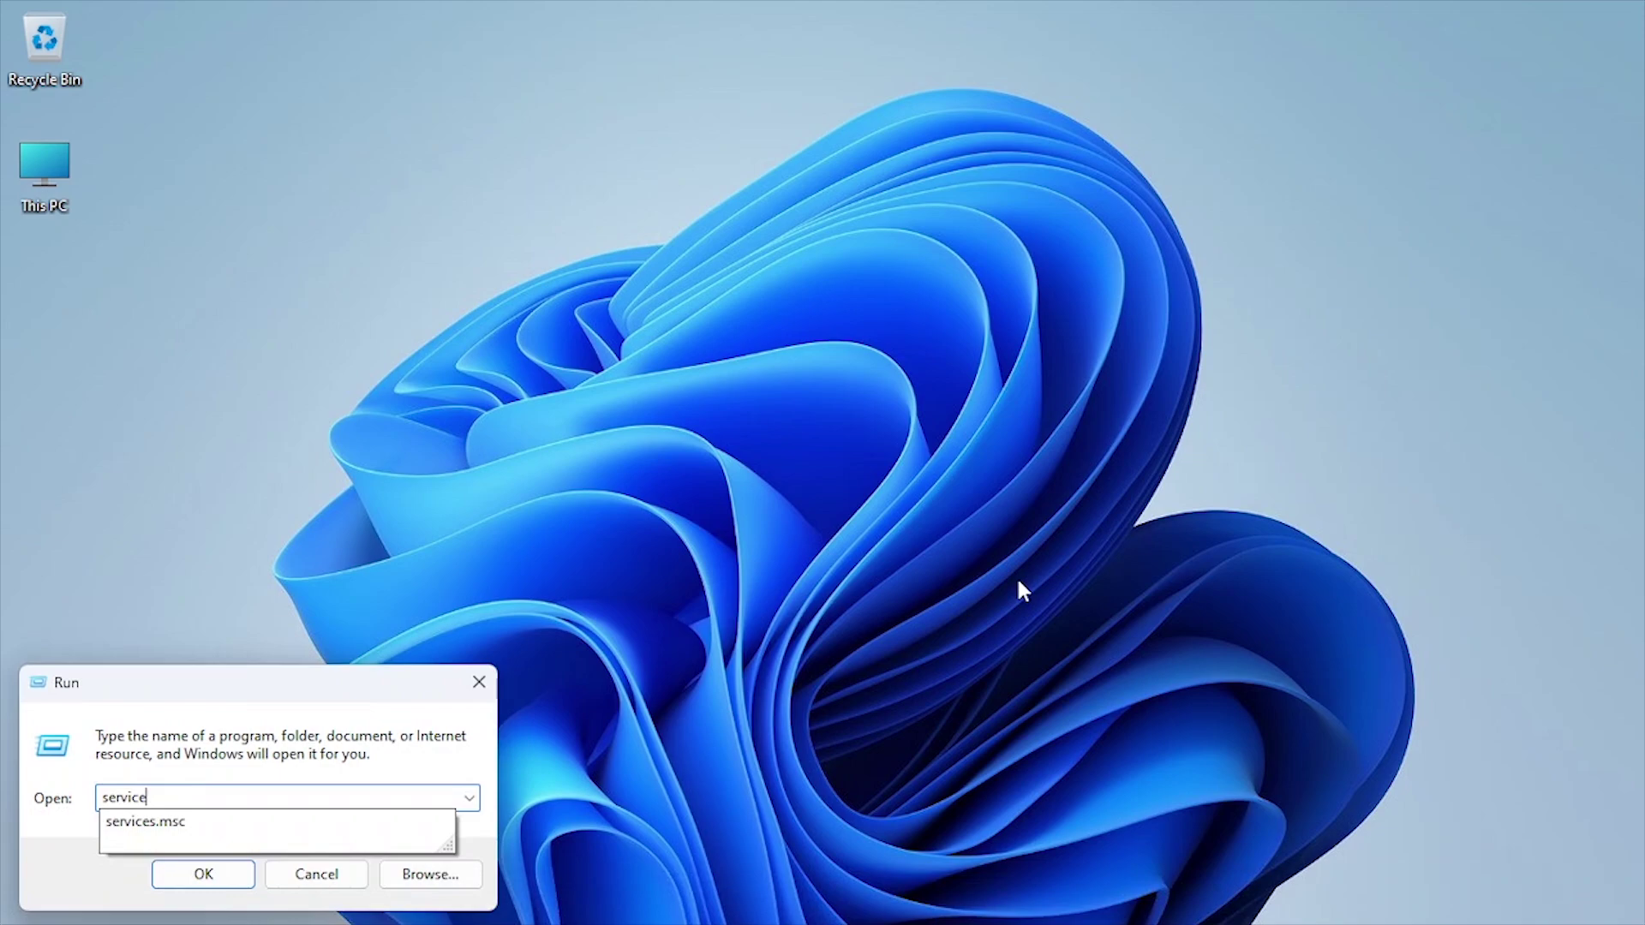
{"action": "type", "text": "s.msc"}
{"action": "key", "text": "Return"}
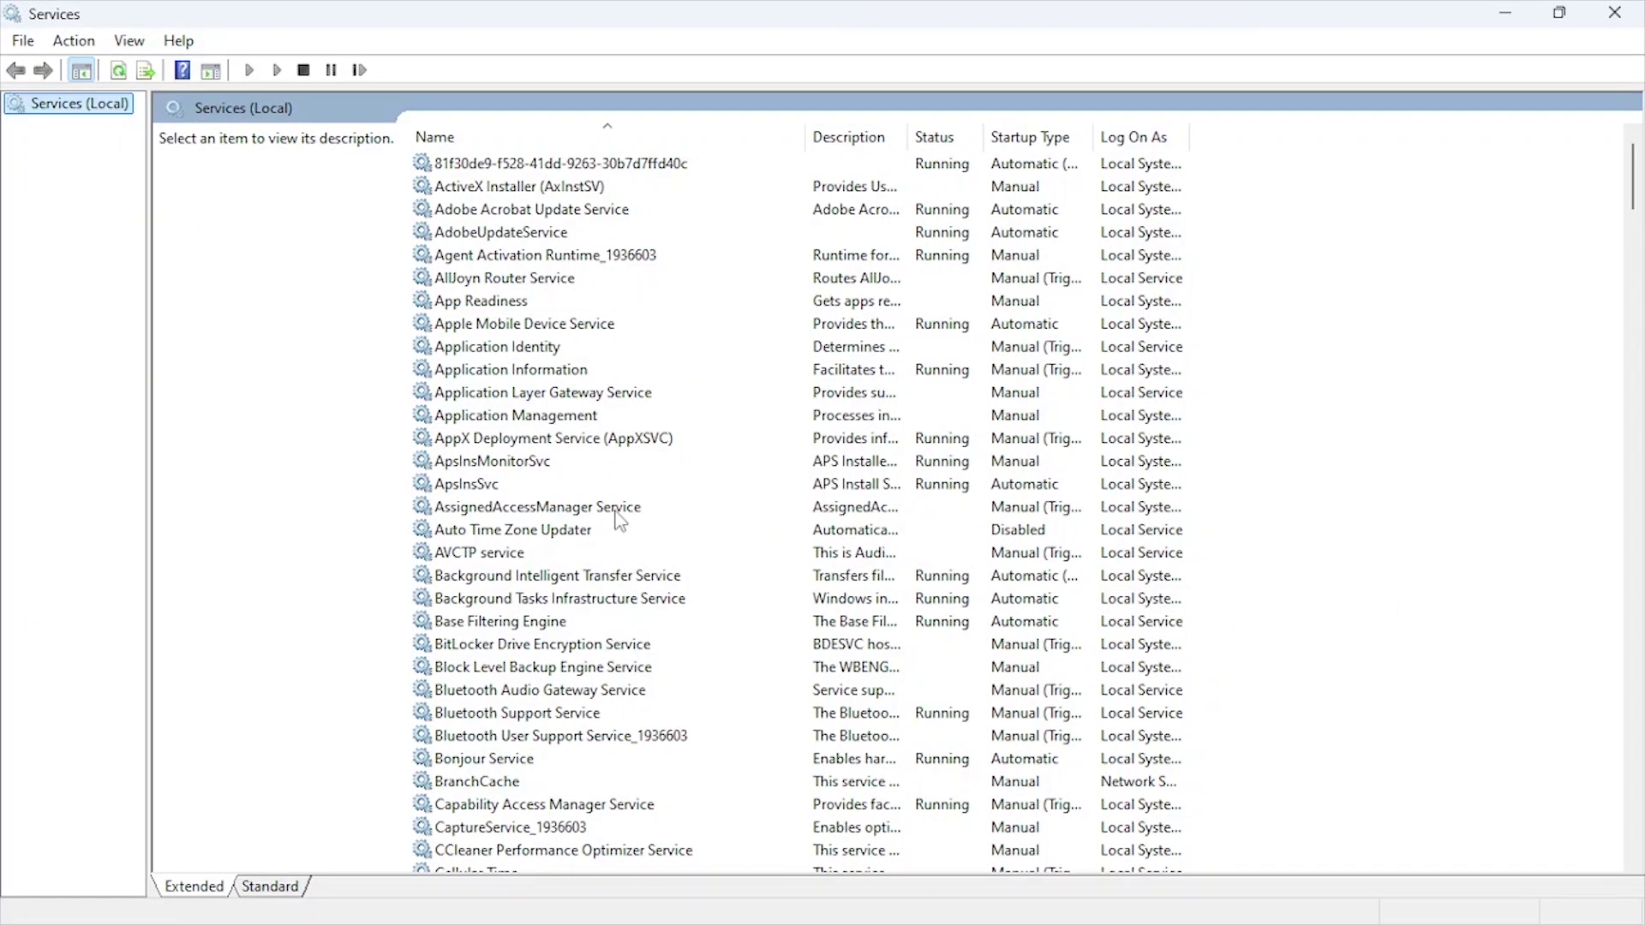
Step: Check the DNS Client service is running with Automatic startup, then close Services
{"action": "left_click", "coordinate": [617, 506]}
{"action": "type", "text": "d"}
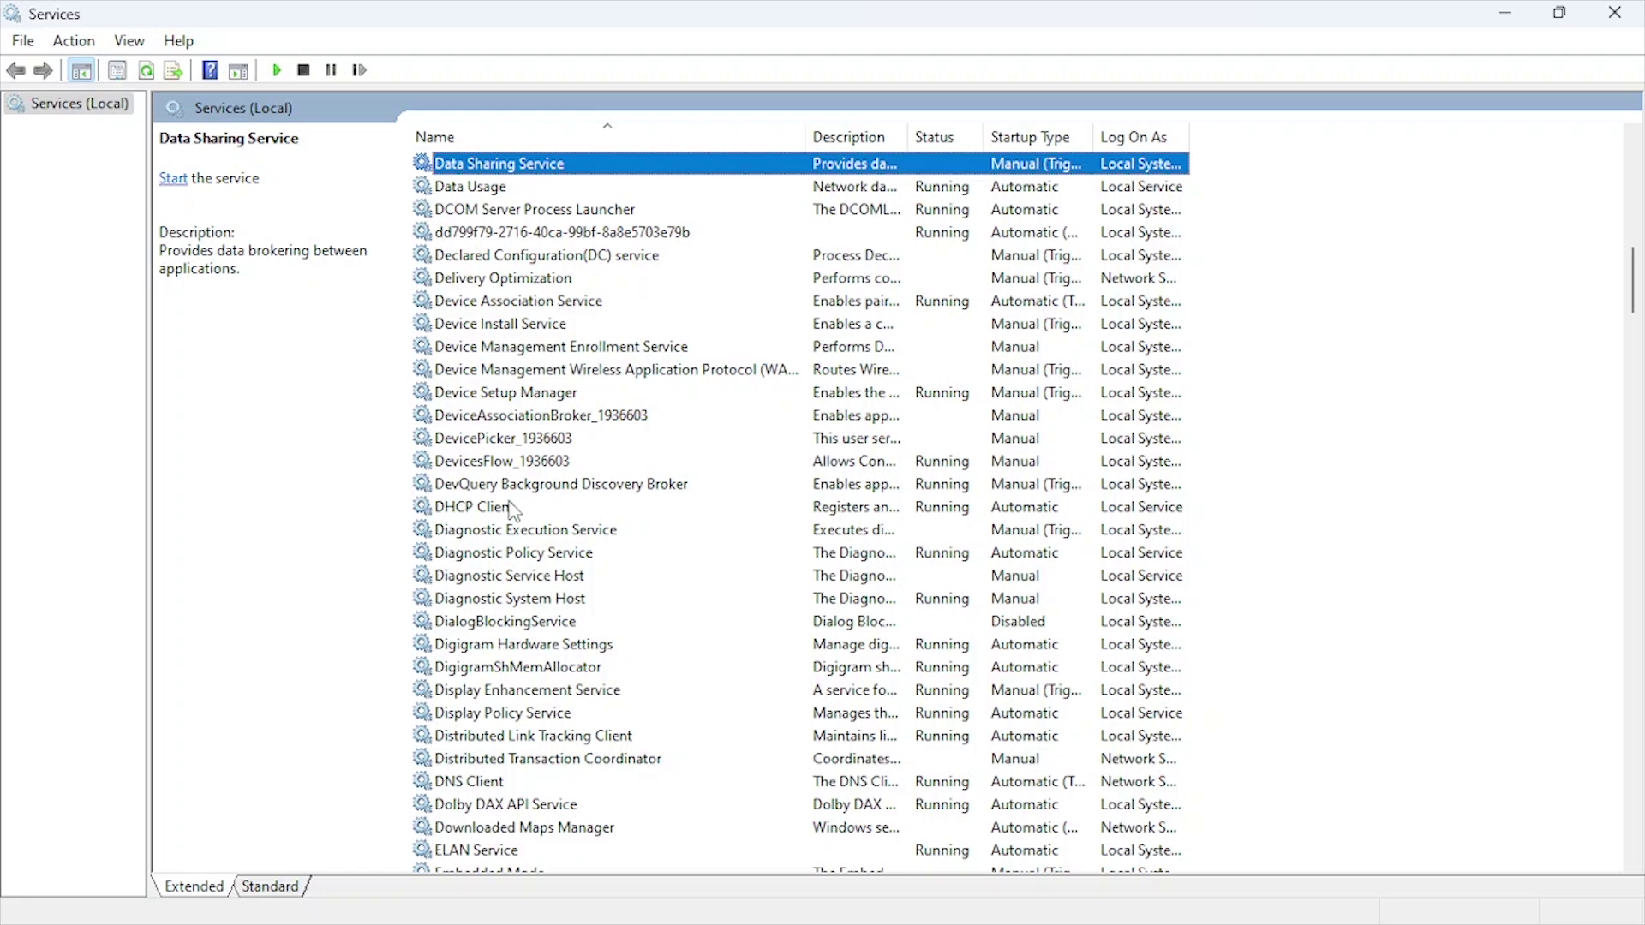
{"action": "left_click", "coordinate": [517, 506]}
{"action": "scroll", "coordinate": [520, 514], "scroll_direction": "down", "scroll_amount": 3}
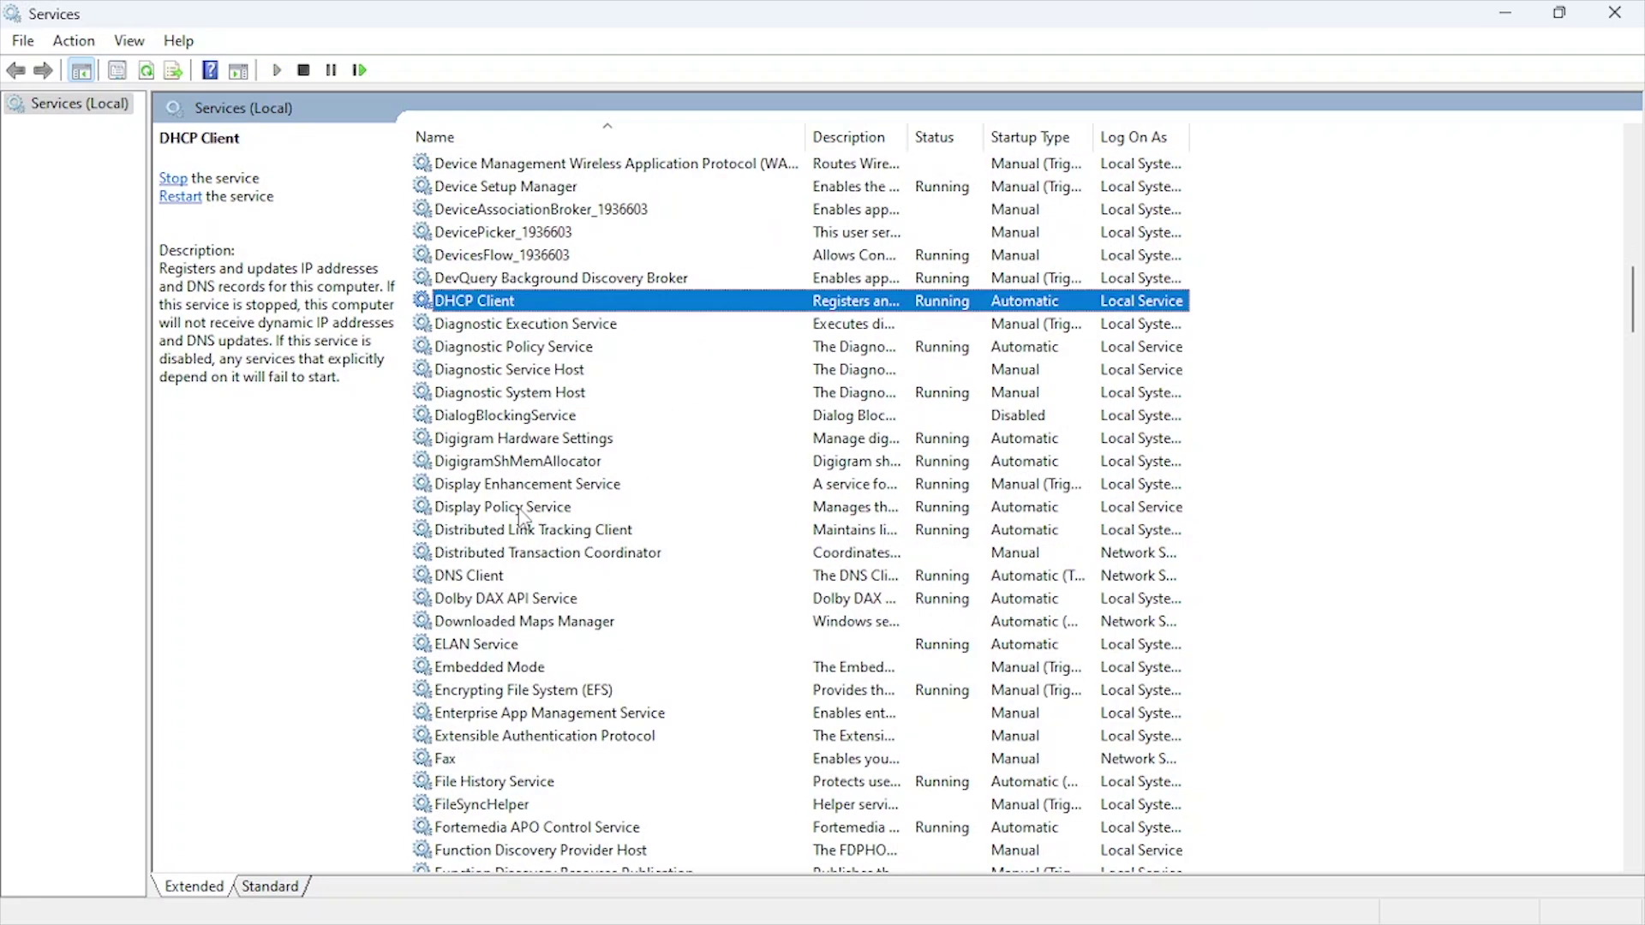
{"action": "left_click", "coordinate": [508, 576]}
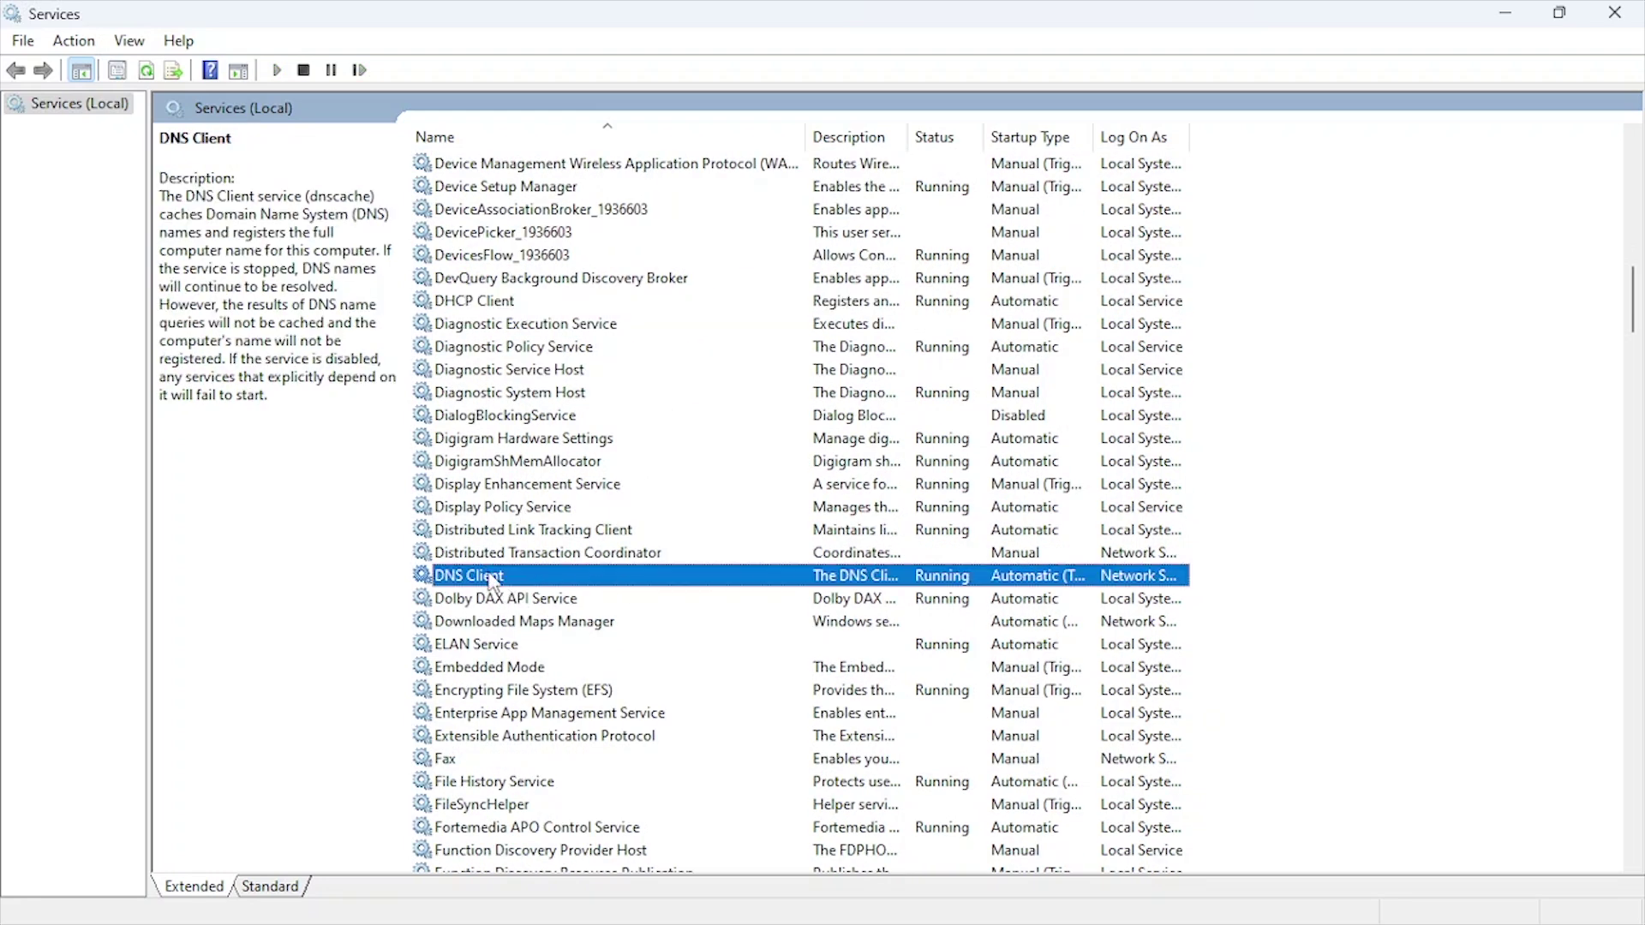
{"action": "double_click", "coordinate": [495, 581]}
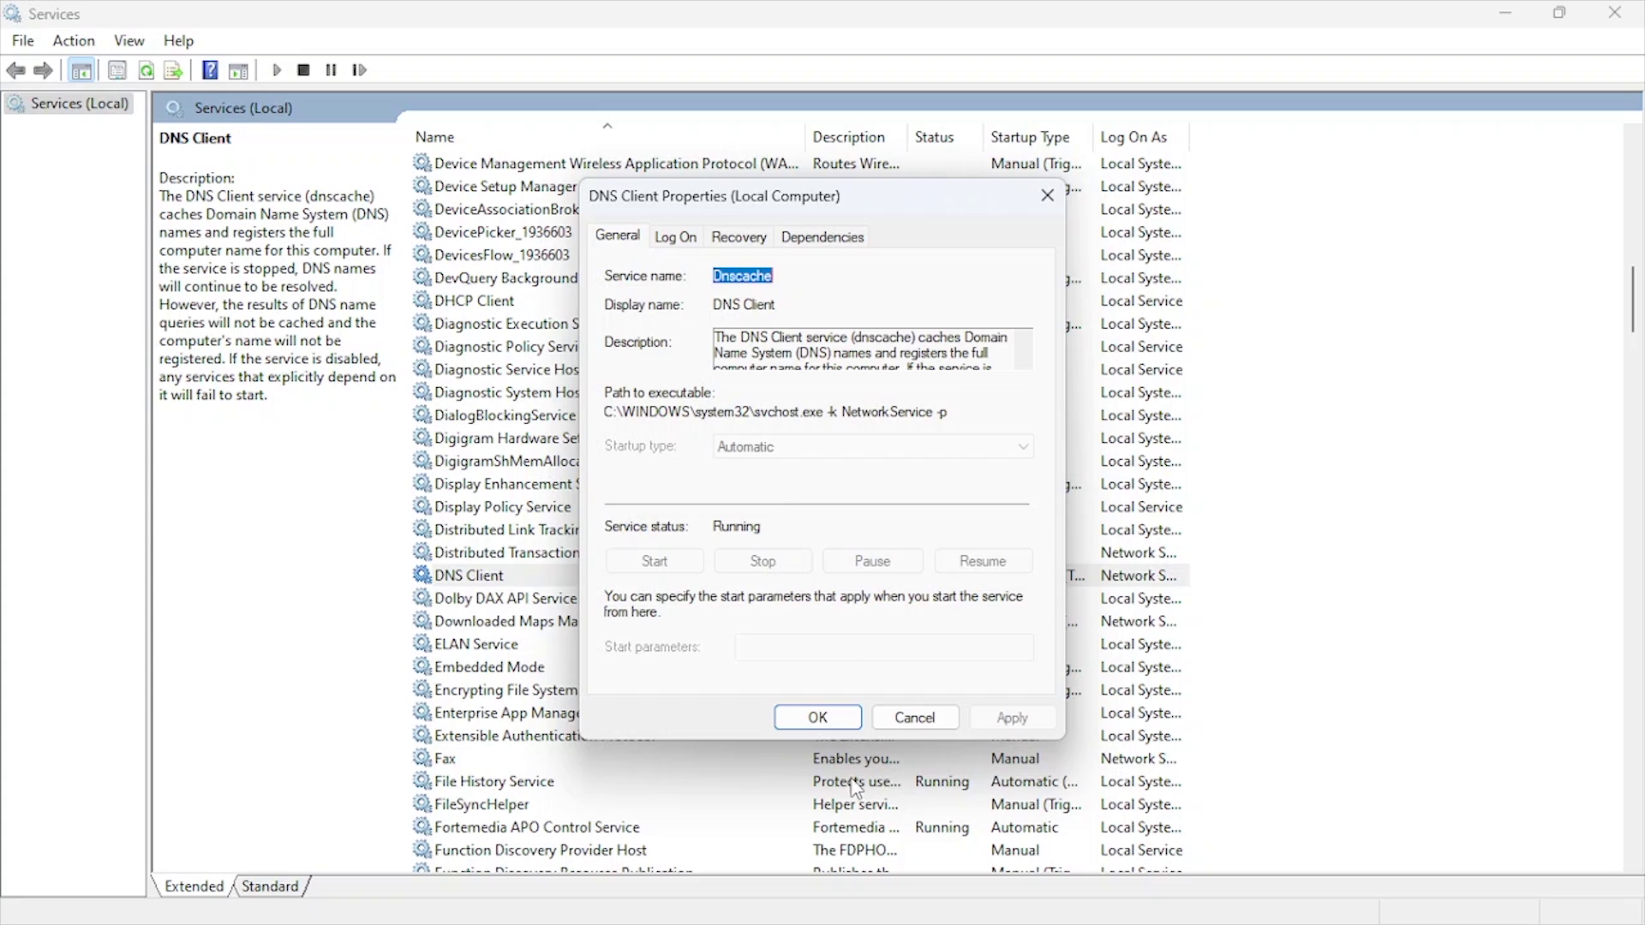
{"action": "left_click", "coordinate": [817, 718]}
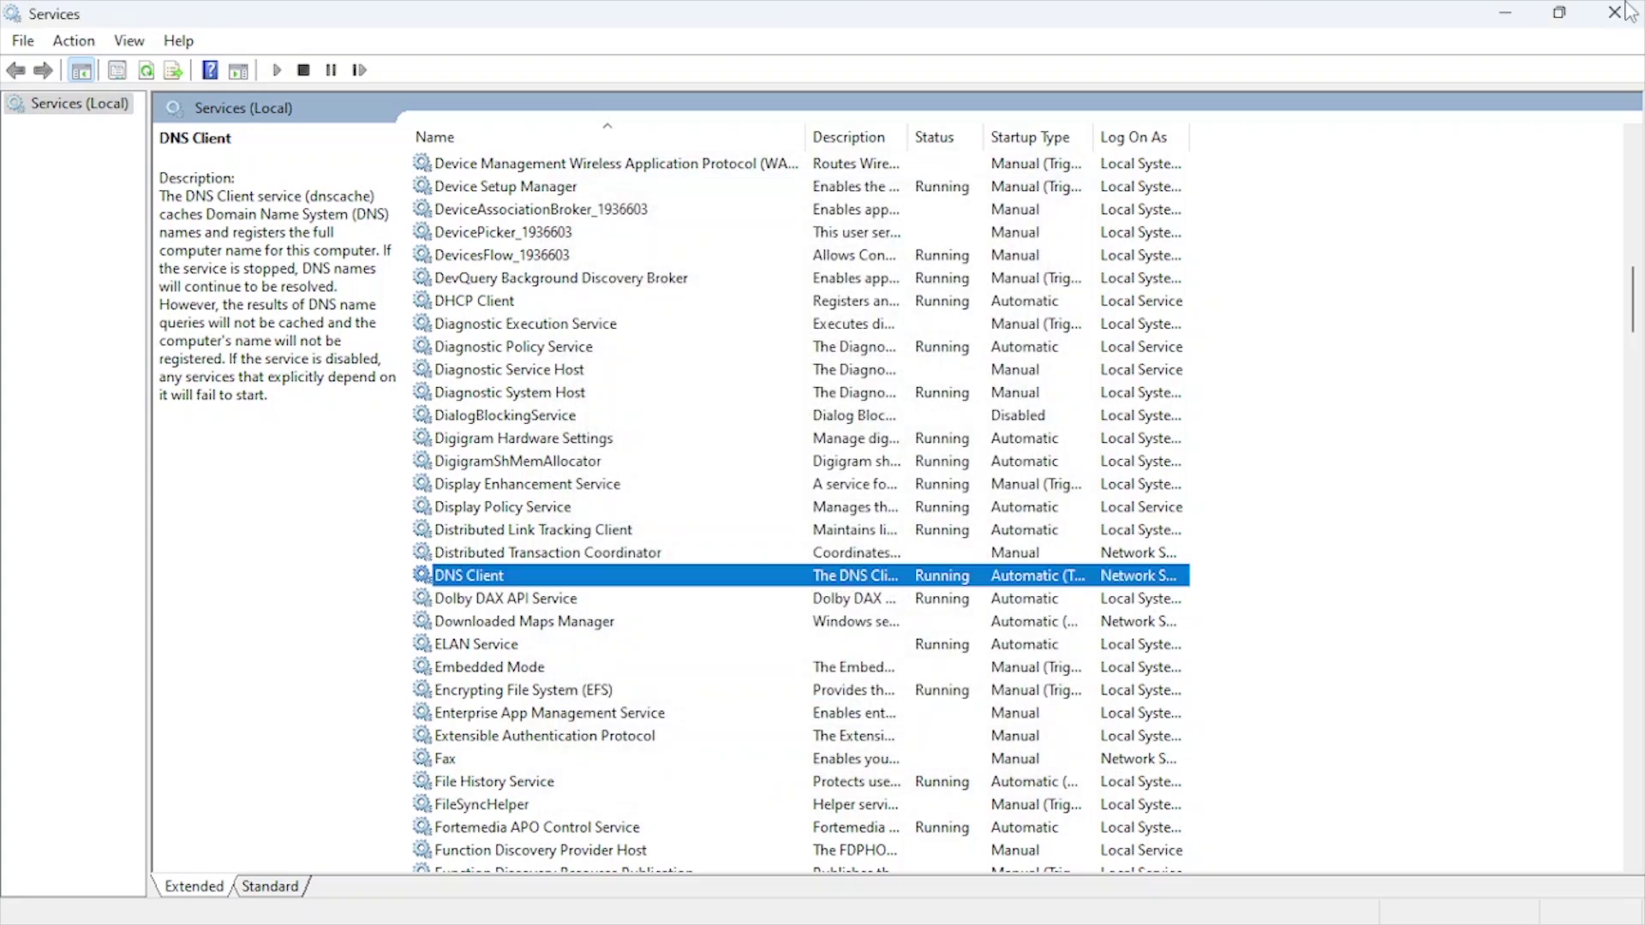
{"action": "left_click", "coordinate": [1616, 13]}
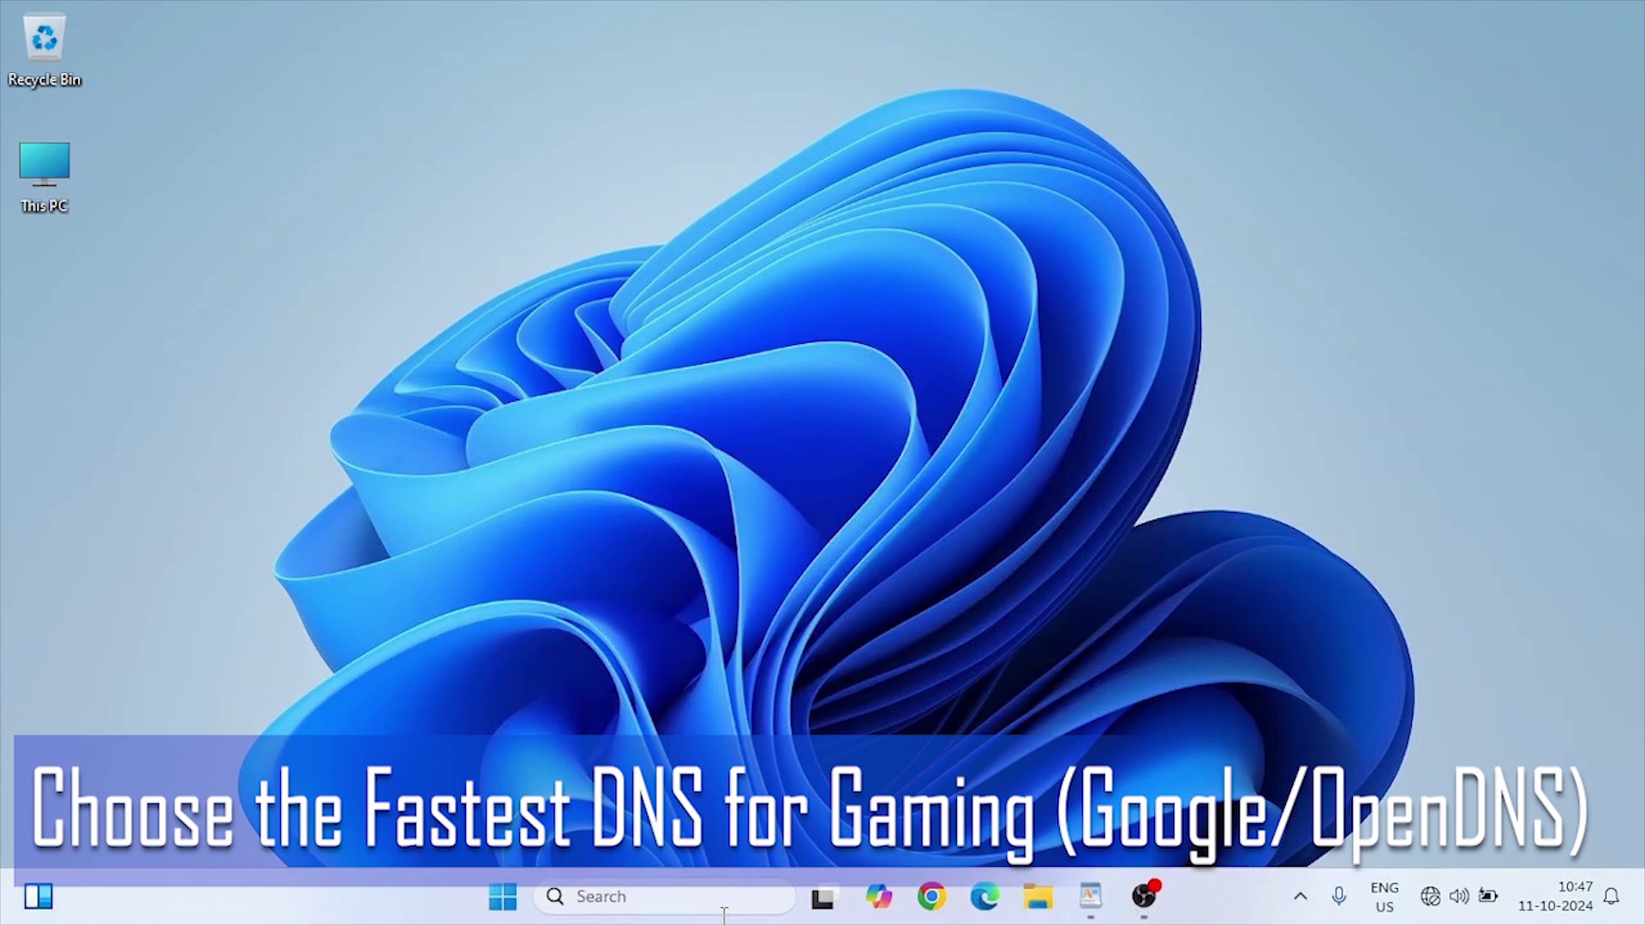
Step: Open the Ethernet connection's IPv4 properties from Network Connections (ncpa.cpl)
{"action": "left_click", "coordinate": [665, 897]}
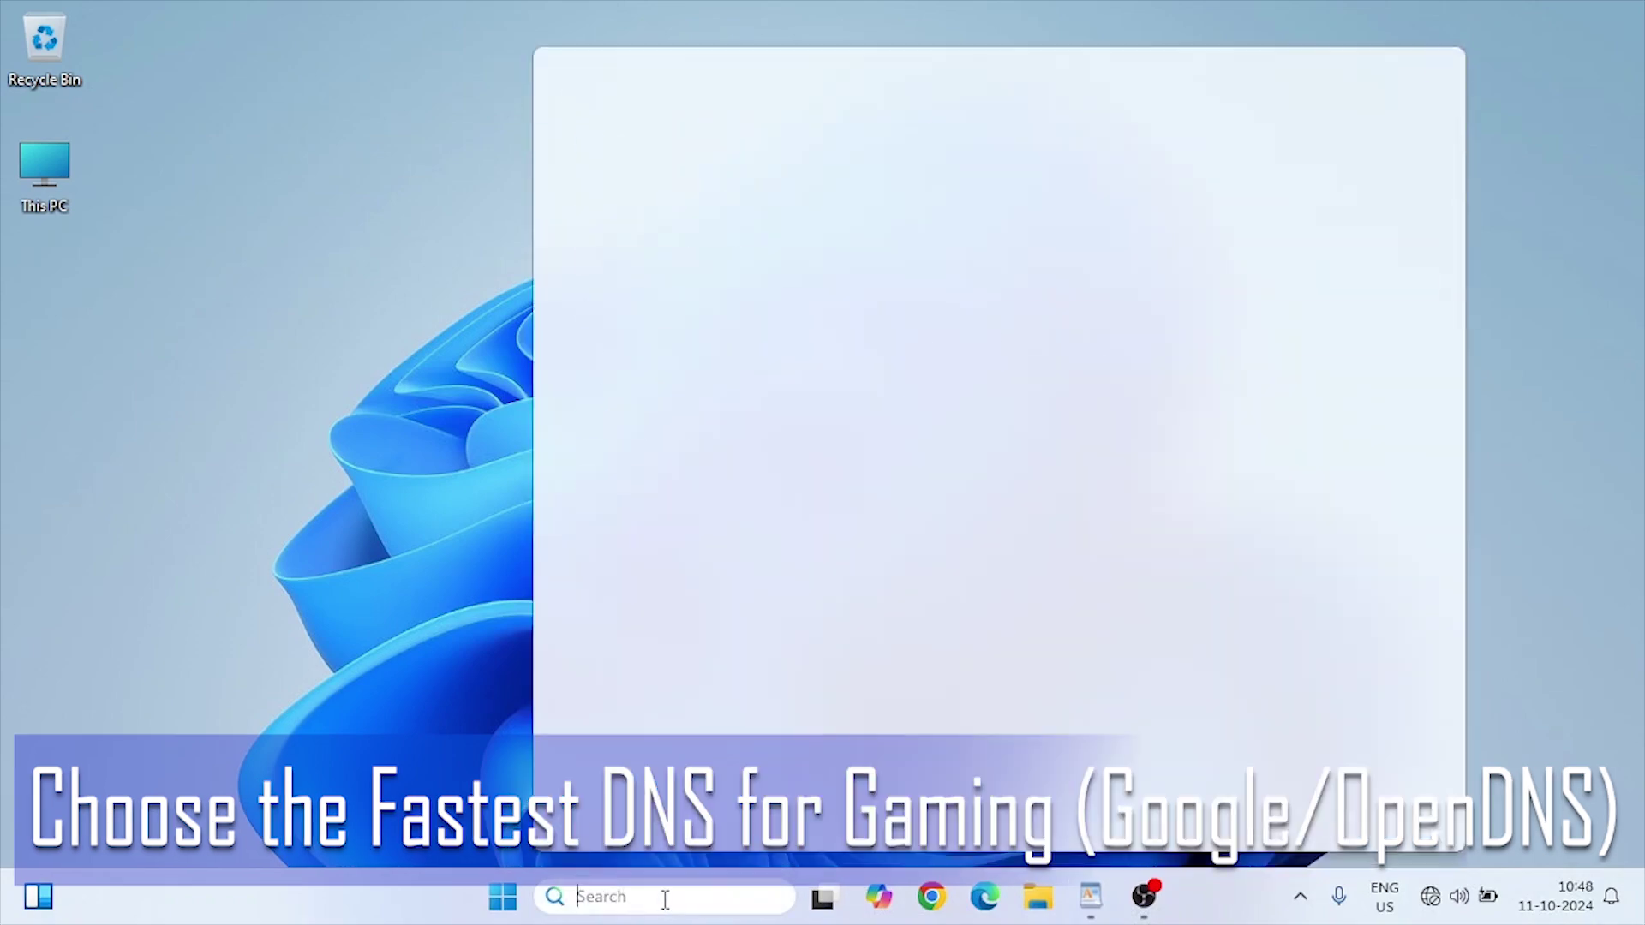
{"action": "type", "text": "run"}
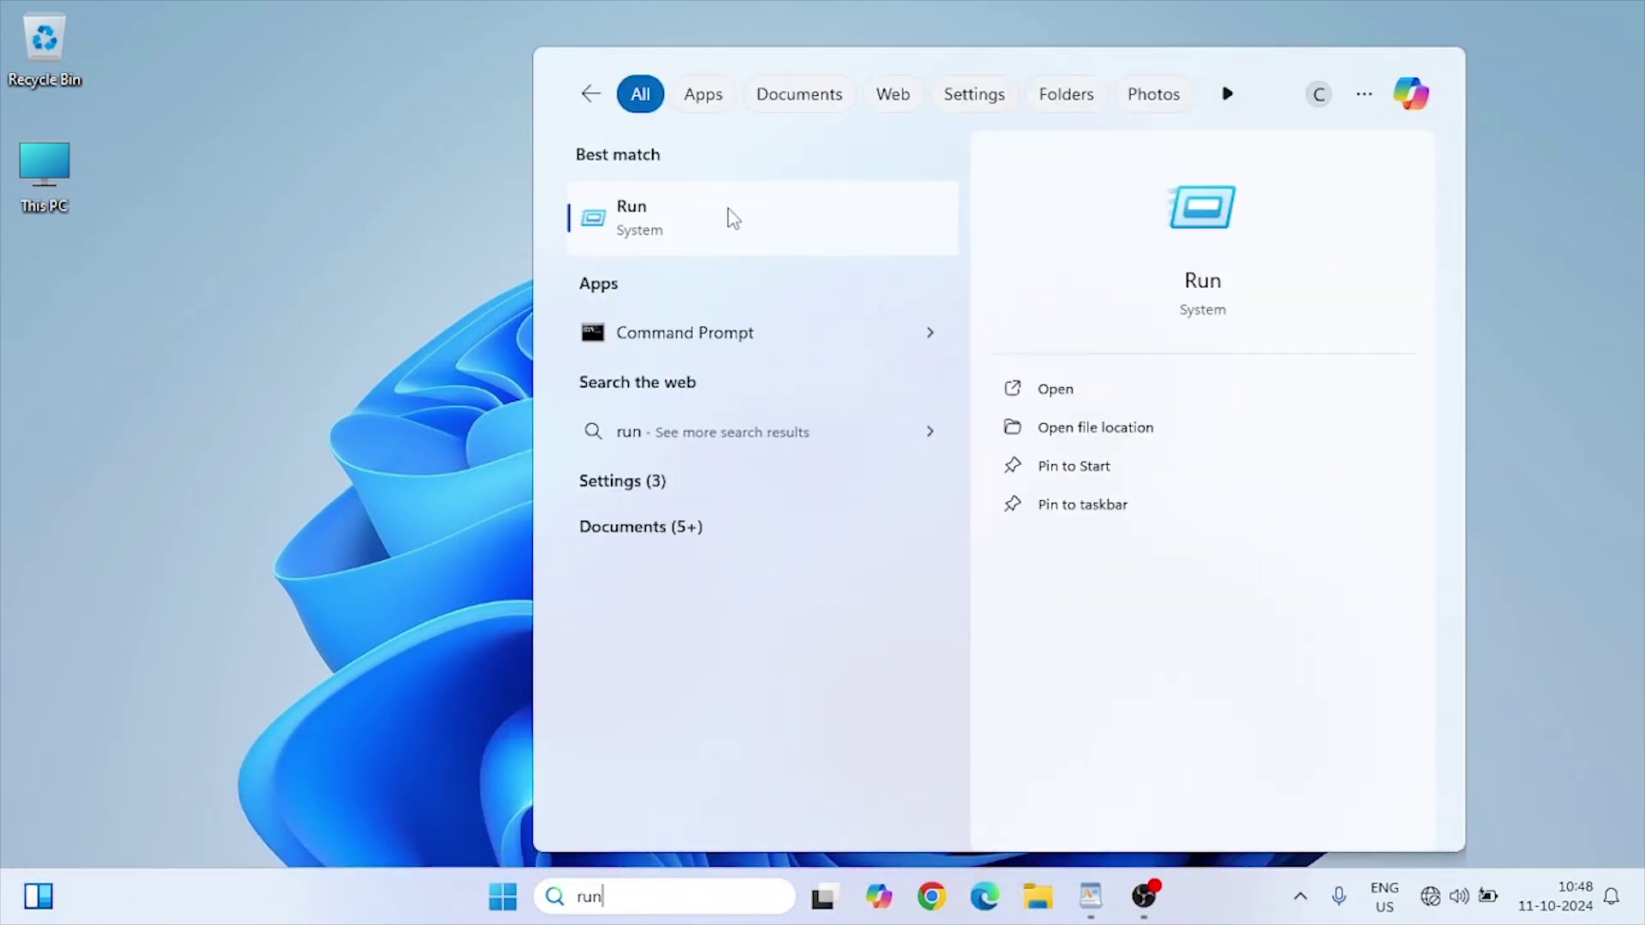
{"action": "left_click", "coordinate": [729, 216]}
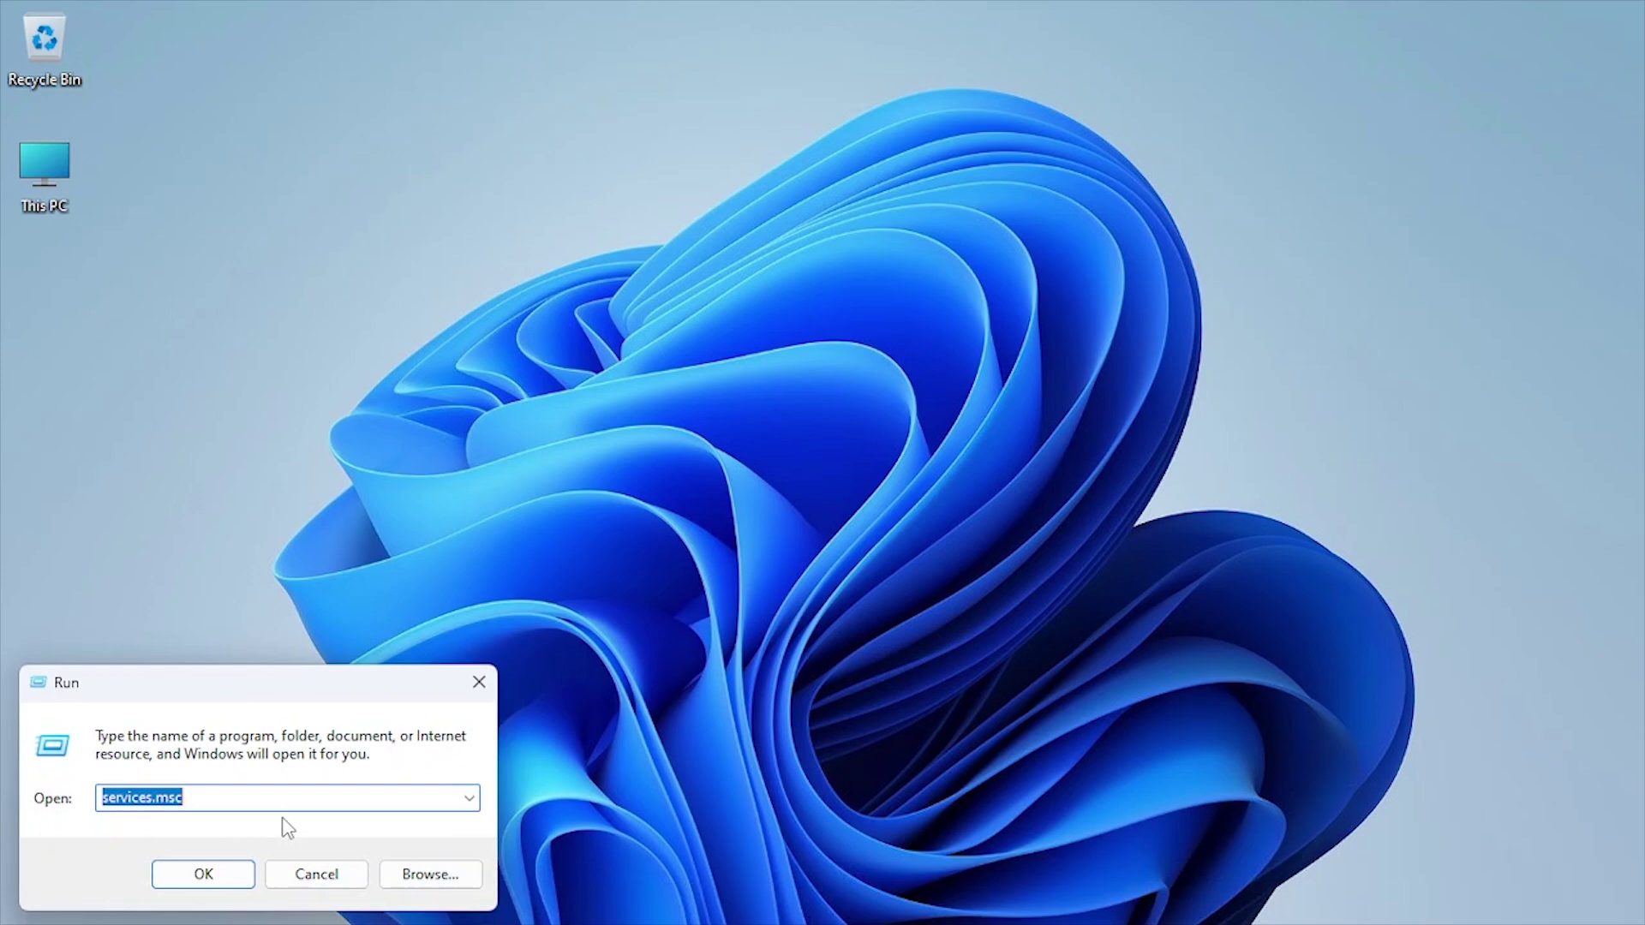
{"action": "type", "text": "ncpa.cpl"}
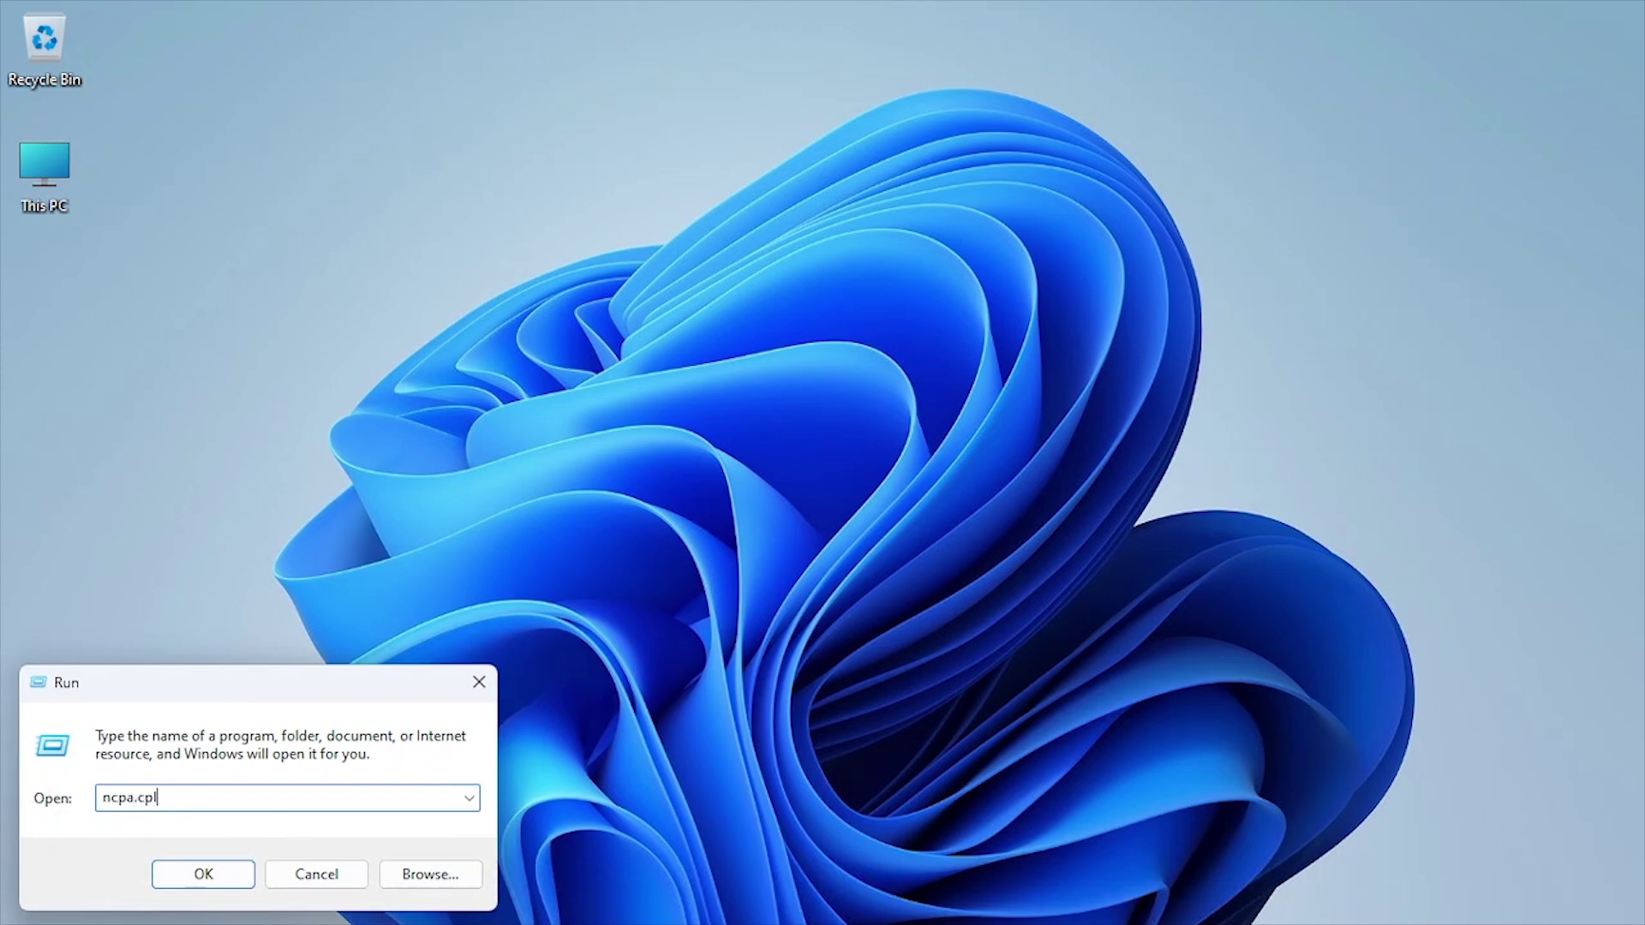
{"action": "key", "text": "Return"}
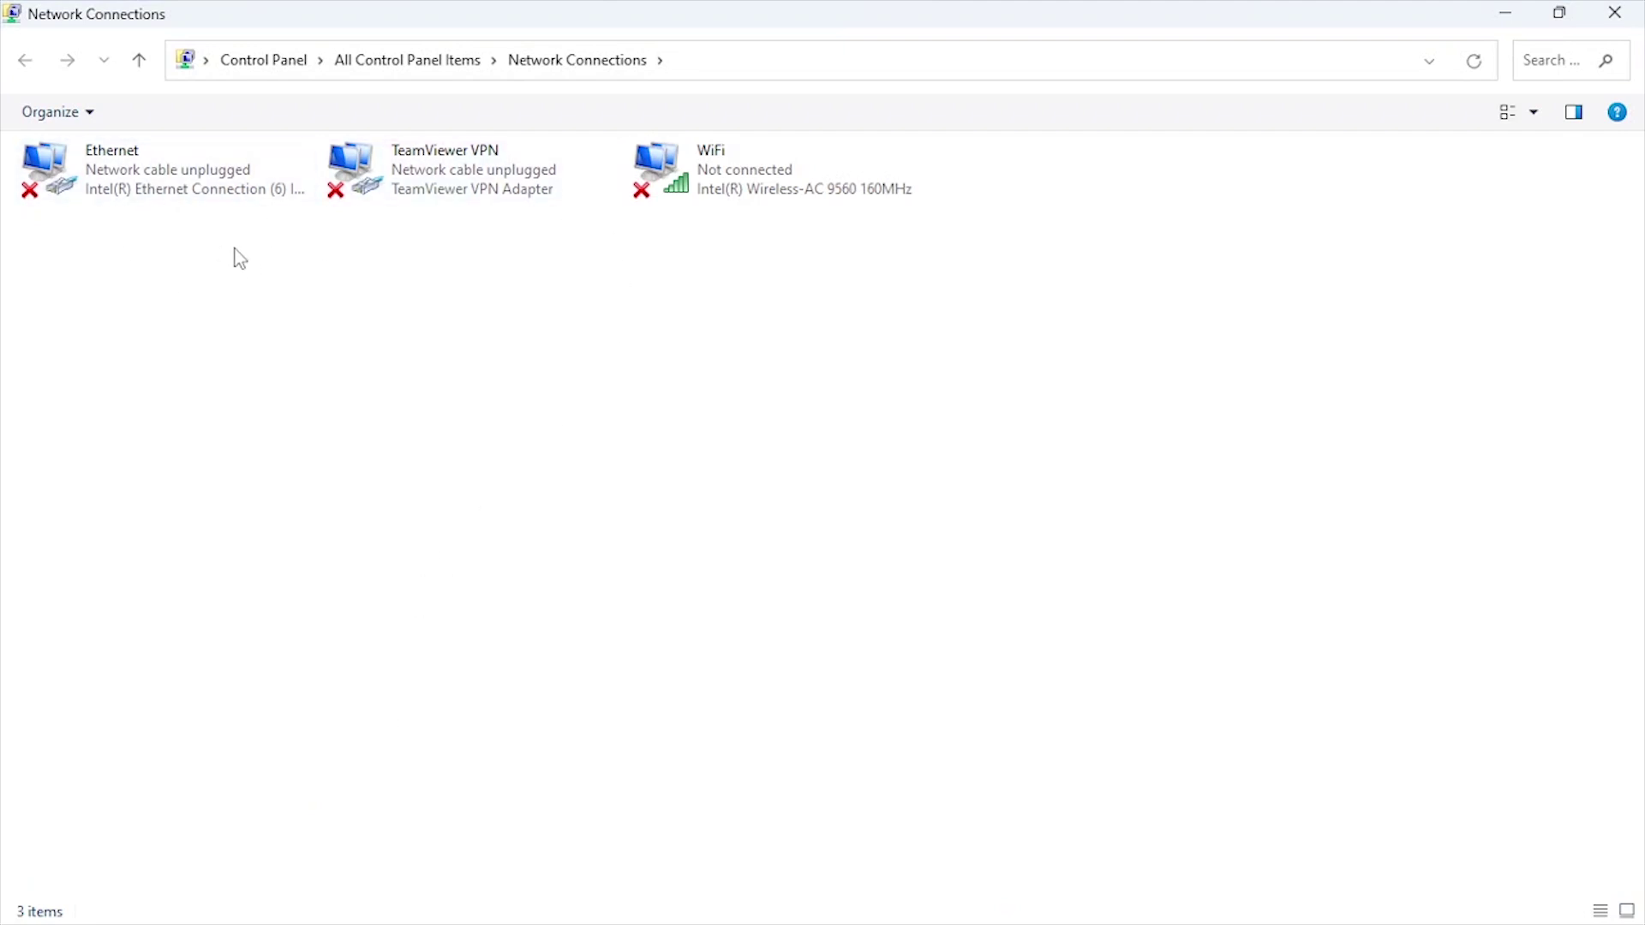
{"action": "right_click", "coordinate": [196, 190]}
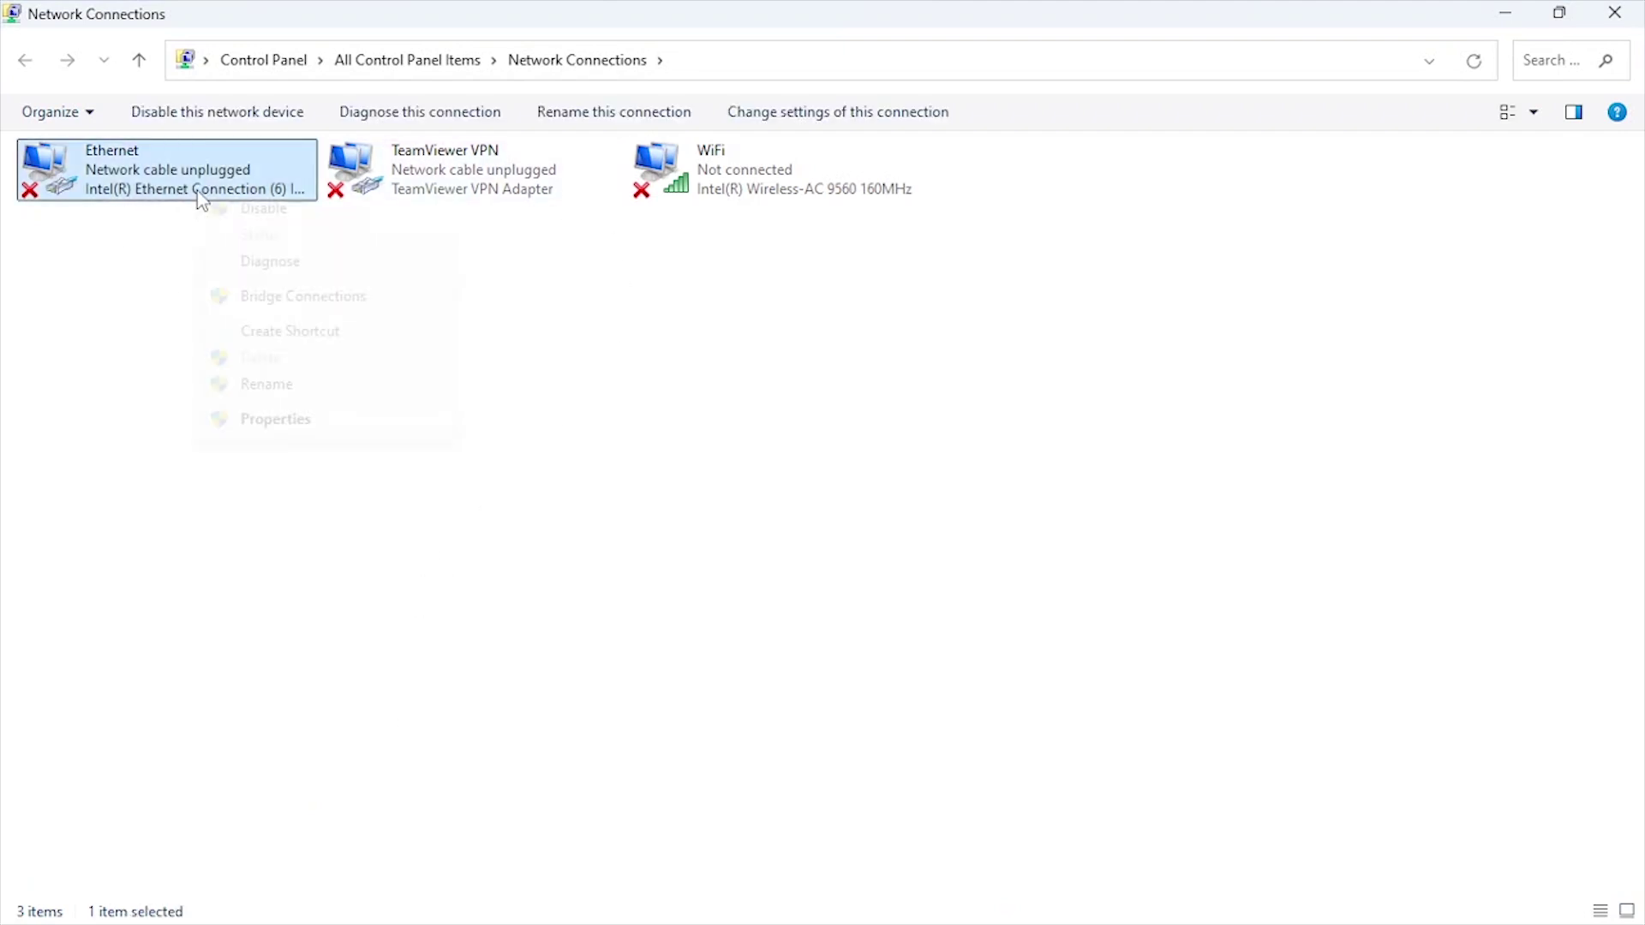
{"action": "left_click", "coordinate": [273, 419]}
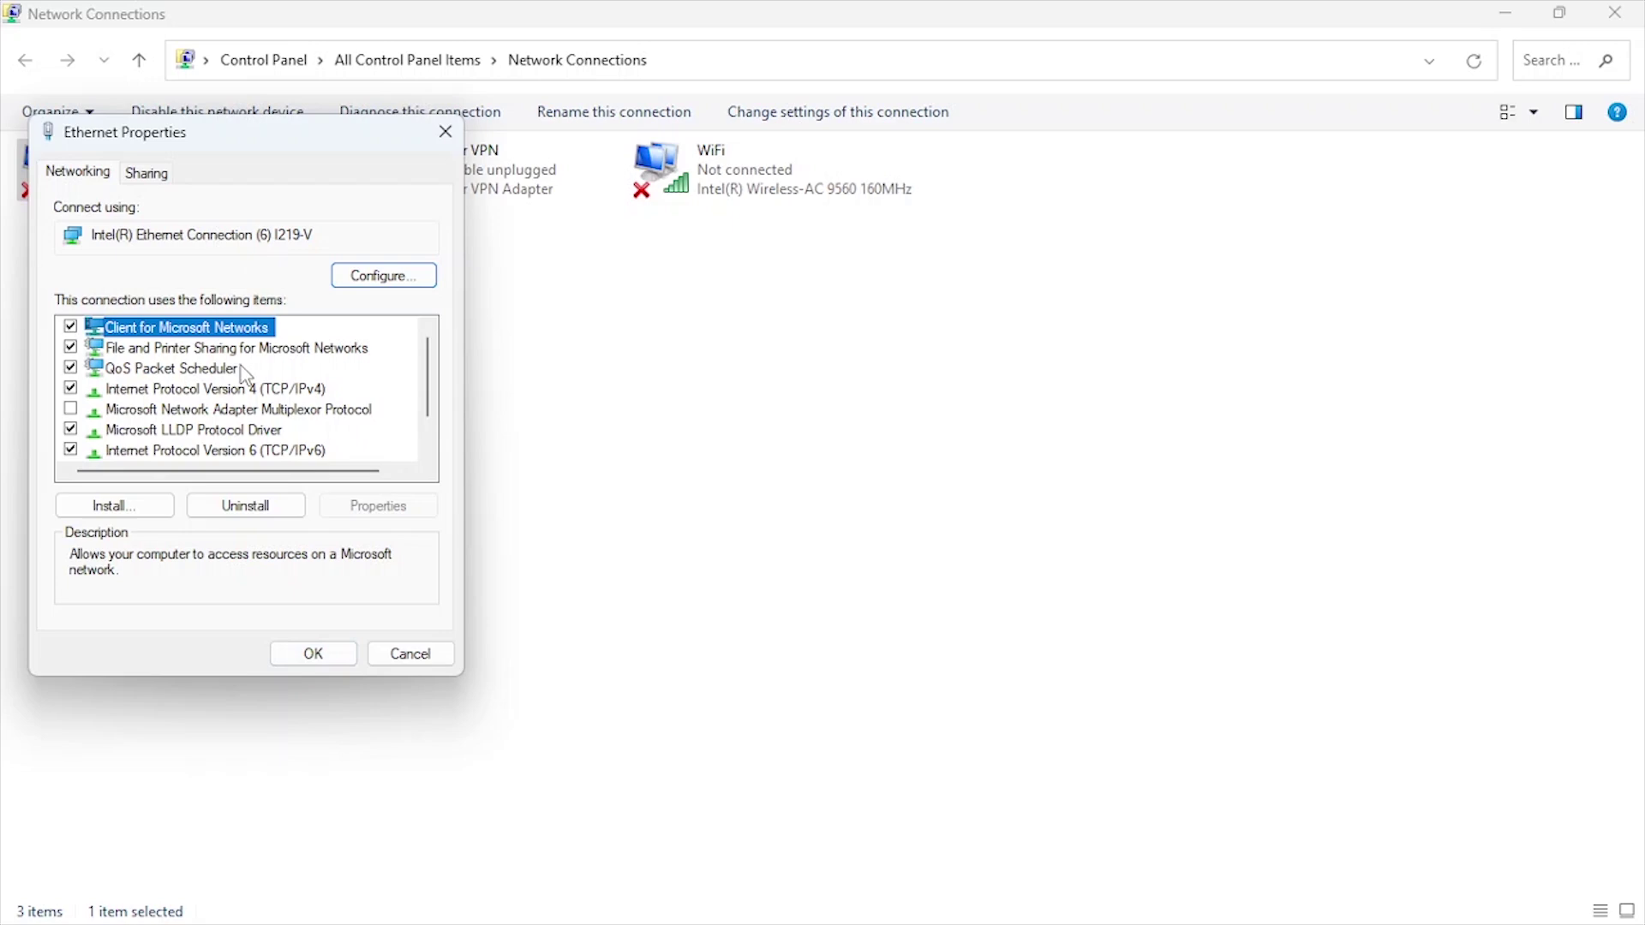
{"action": "double_click", "coordinate": [263, 389]}
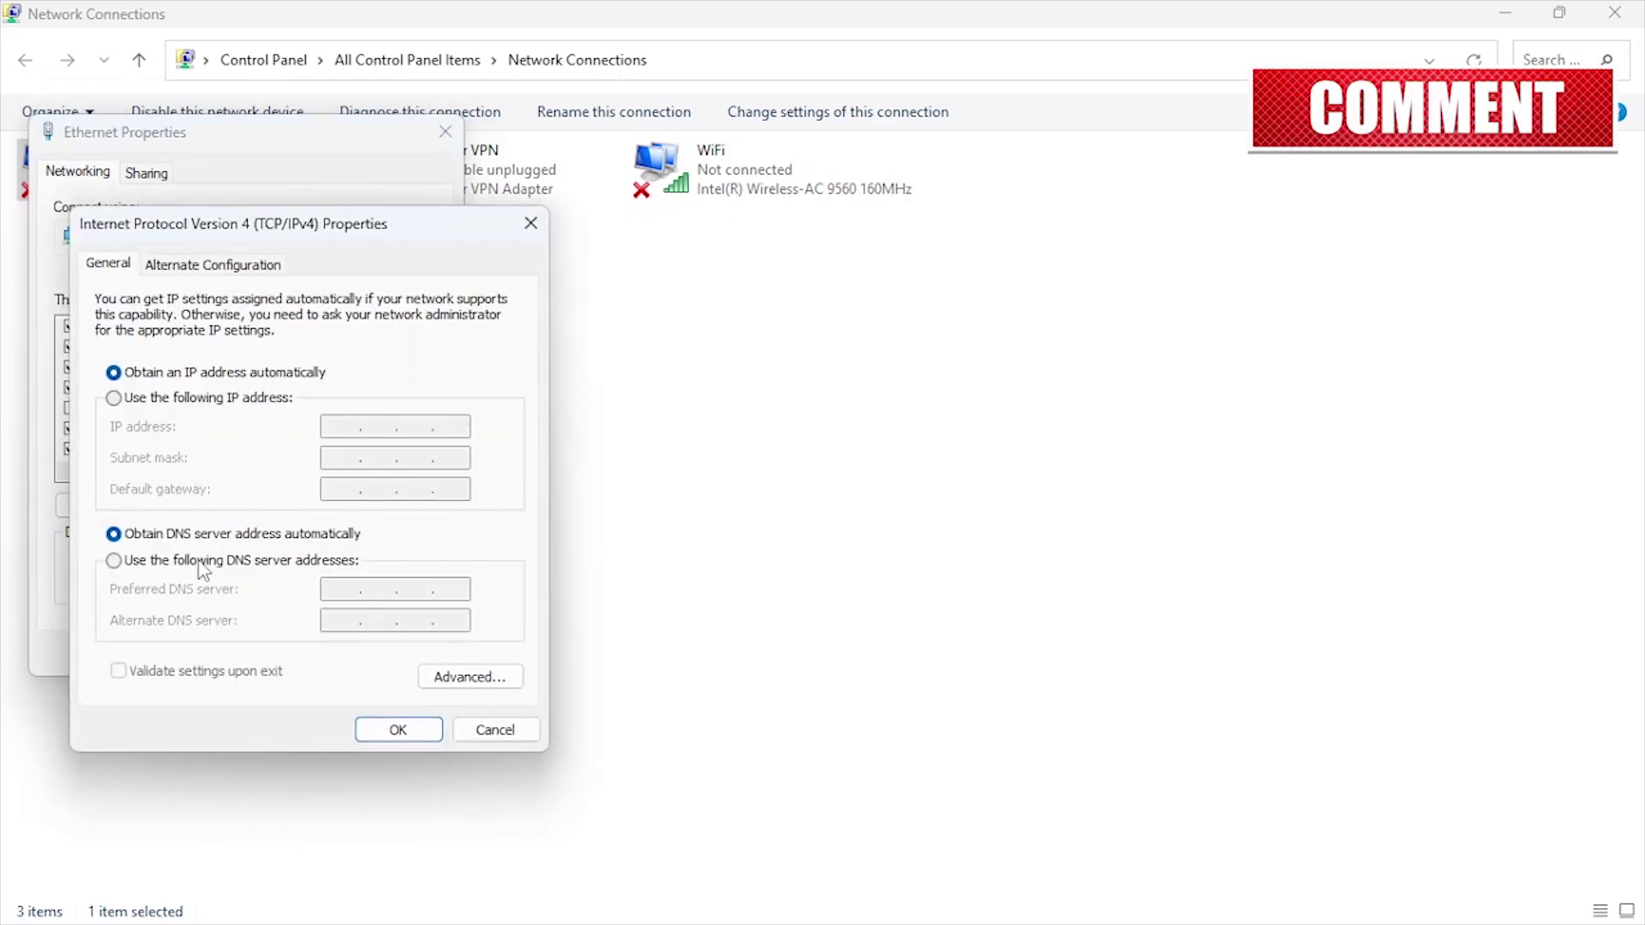
Step: Set manual DNS servers 8.8.8.8 and 208.67.222.222 and save the Ethernet properties
{"action": "left_click", "coordinate": [204, 560]}
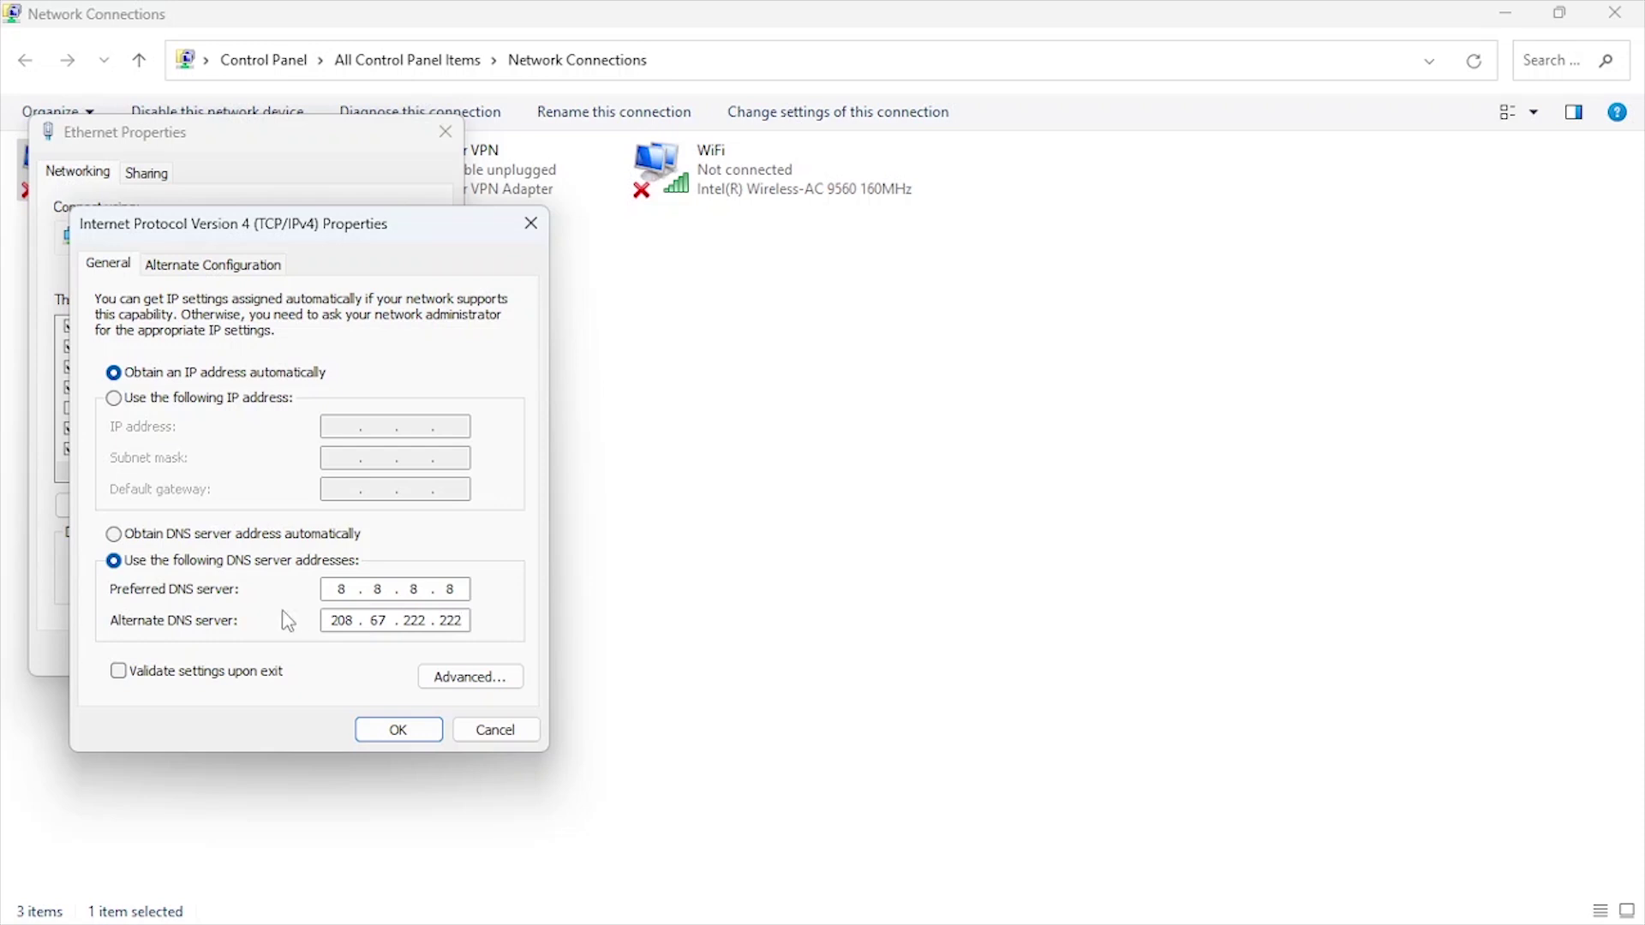
{"action": "left_click", "coordinate": [397, 730]}
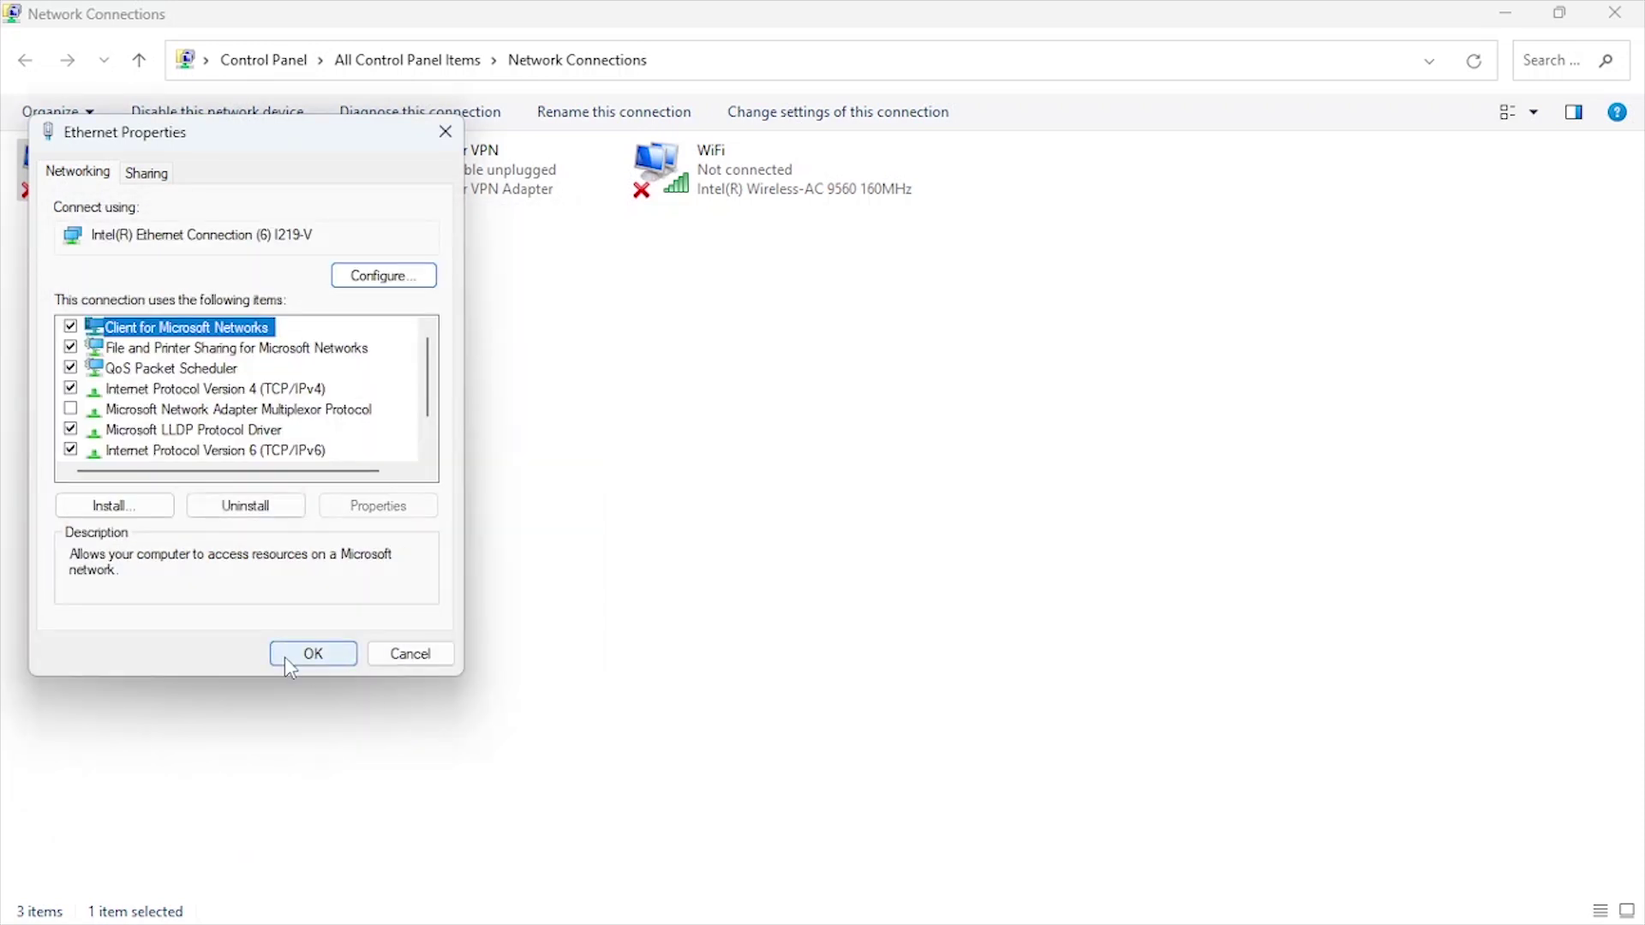
{"action": "left_click", "coordinate": [312, 653]}
{"action": "left_click", "coordinate": [1614, 13]}
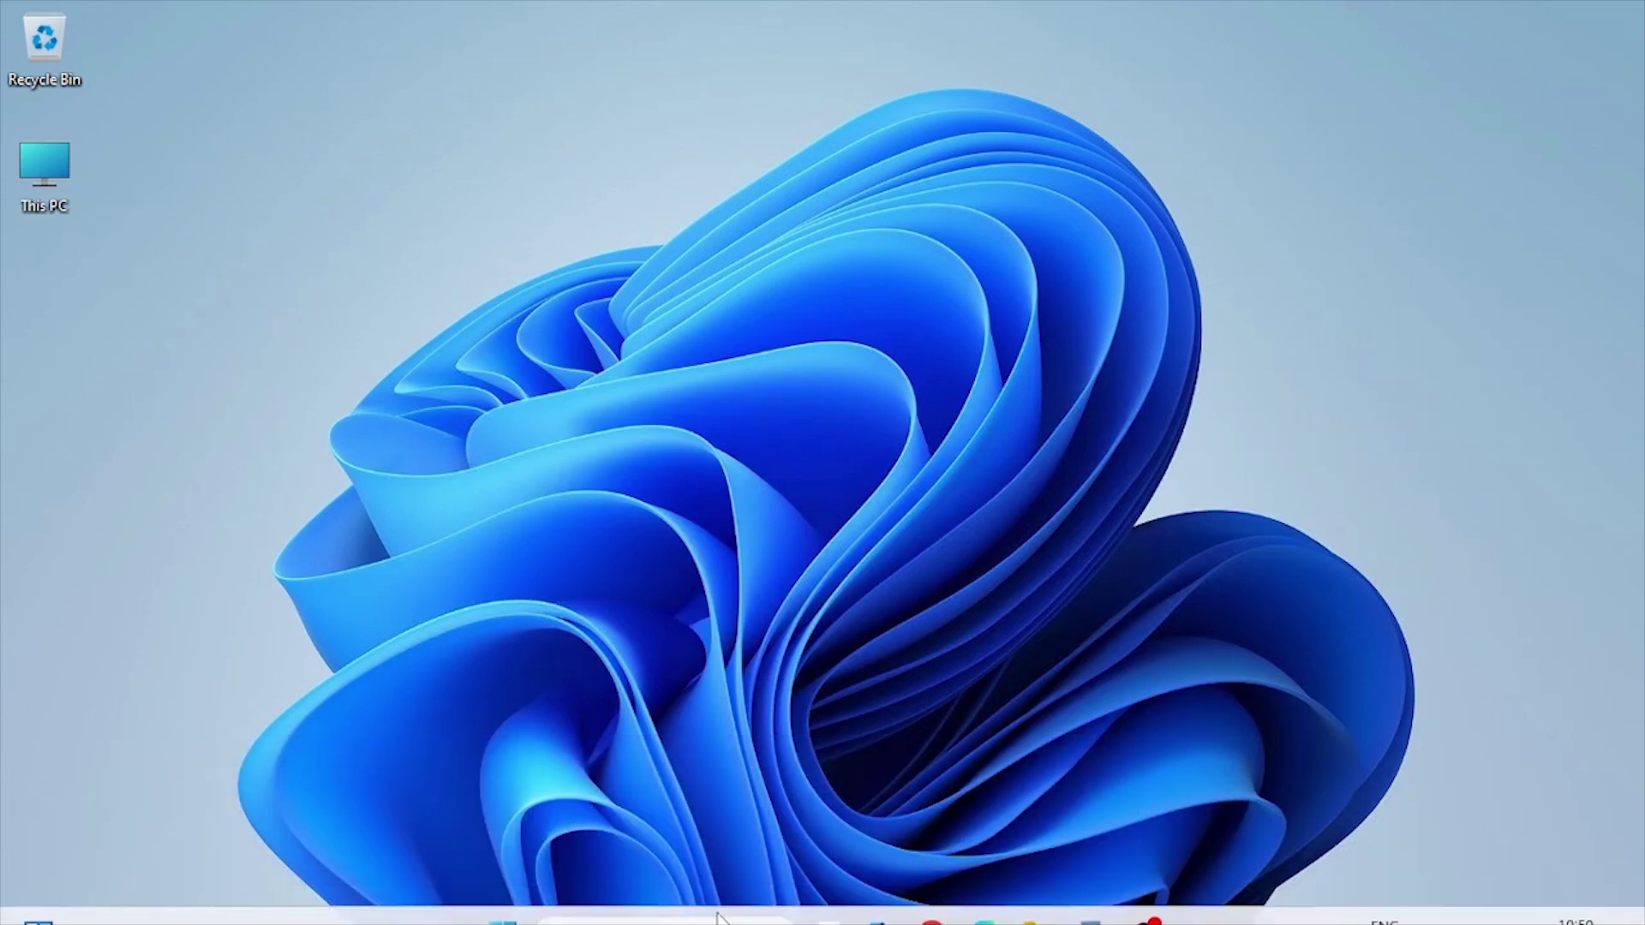
Step: Open Settings > Windows Update > Advanced options > Delivery Optimization
{"action": "left_click", "coordinate": [665, 896]}
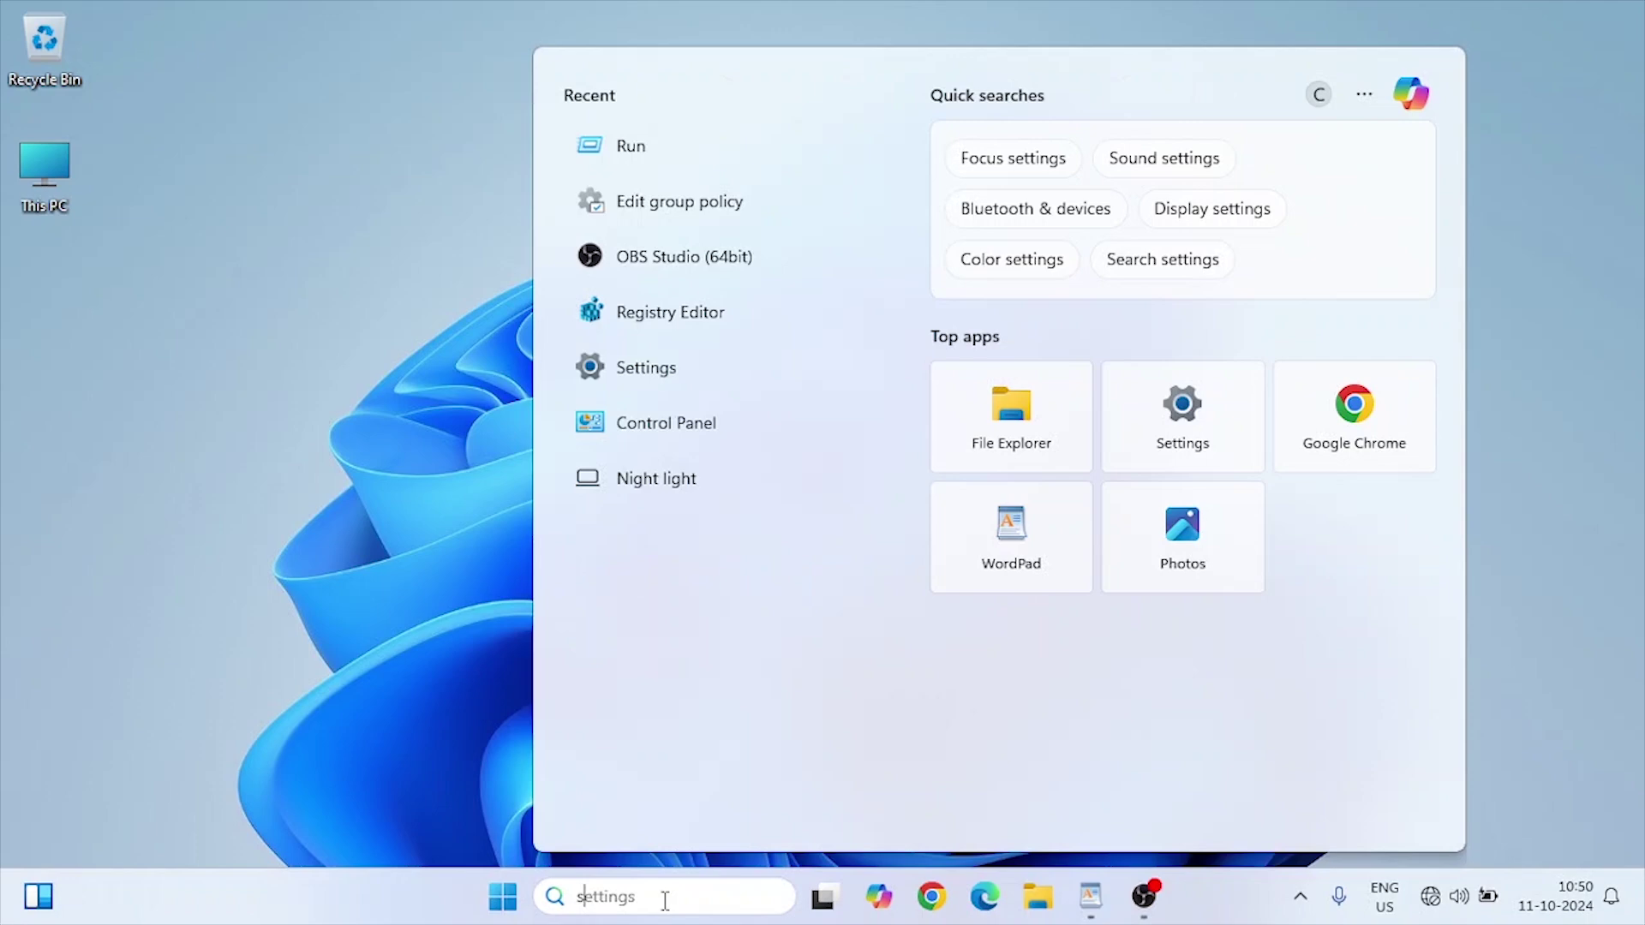
{"action": "type", "text": "settings"}
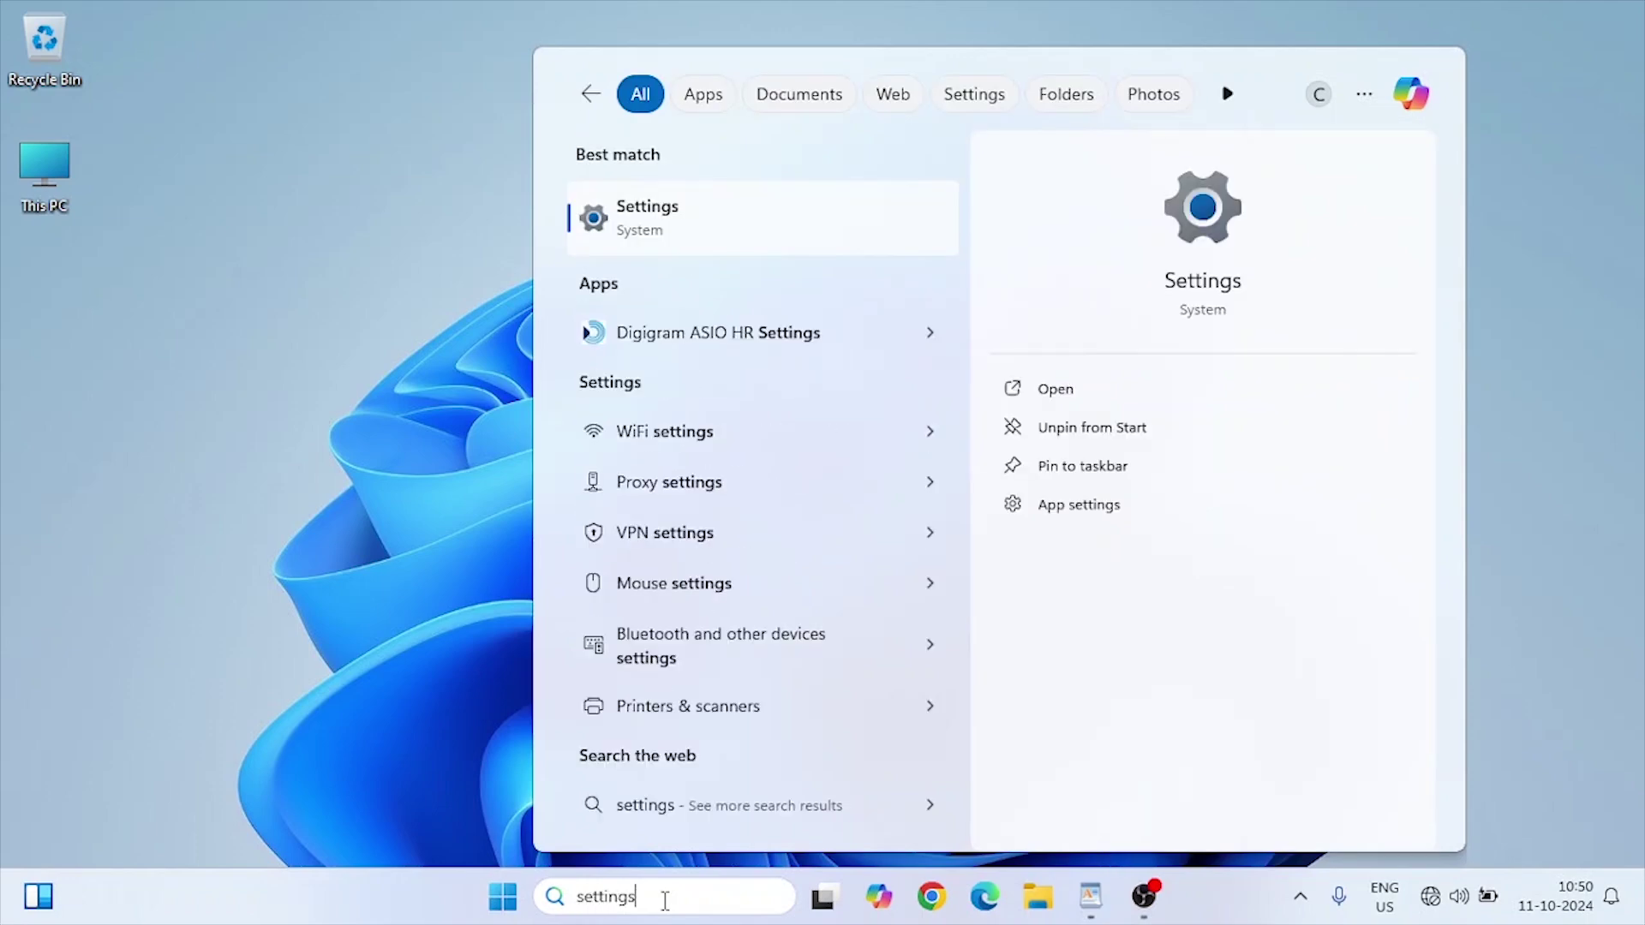
{"action": "left_click", "coordinate": [658, 216]}
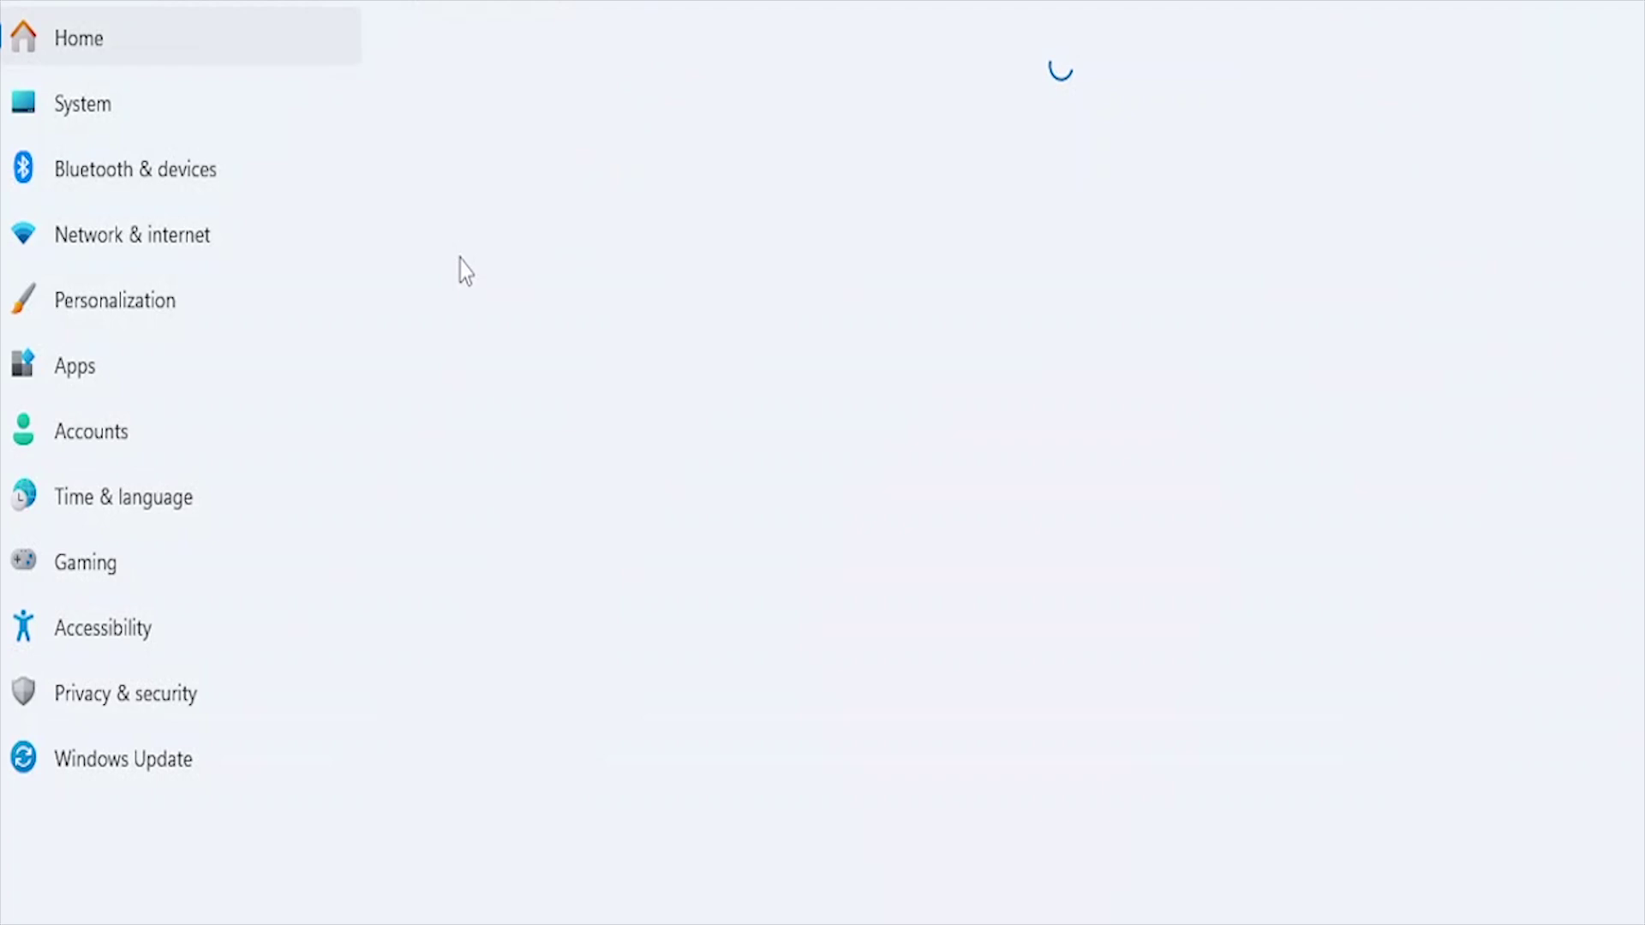
{"action": "left_click", "coordinate": [124, 758]}
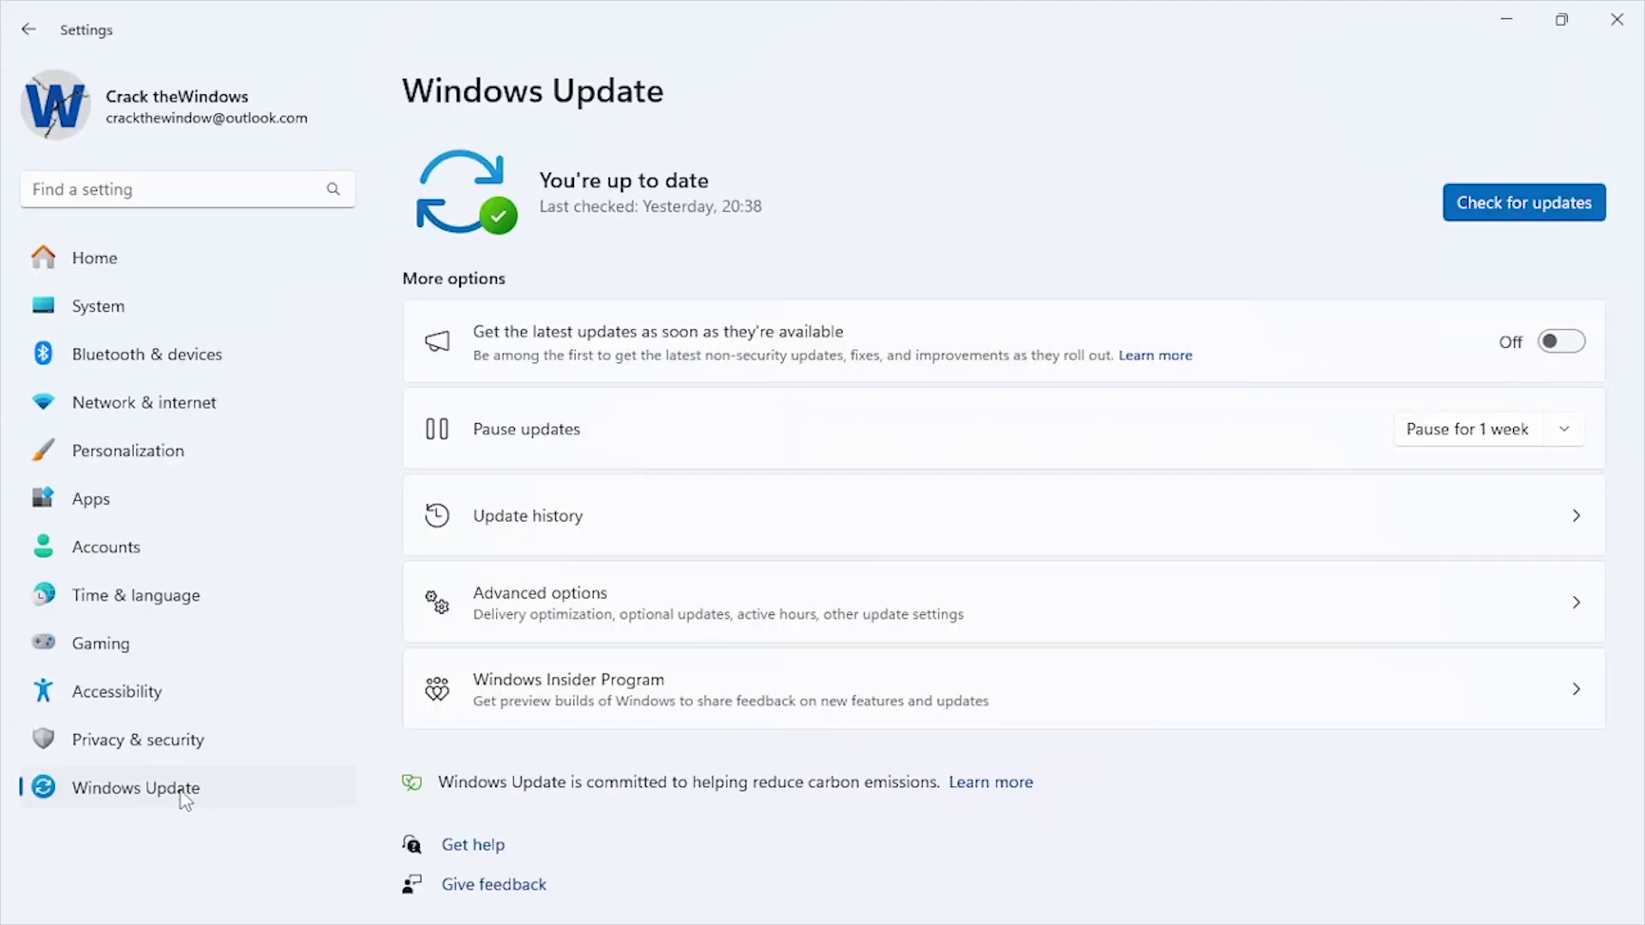
{"action": "left_click", "coordinate": [569, 612]}
{"action": "scroll", "coordinate": [618, 616], "scroll_direction": "down", "scroll_amount": 3}
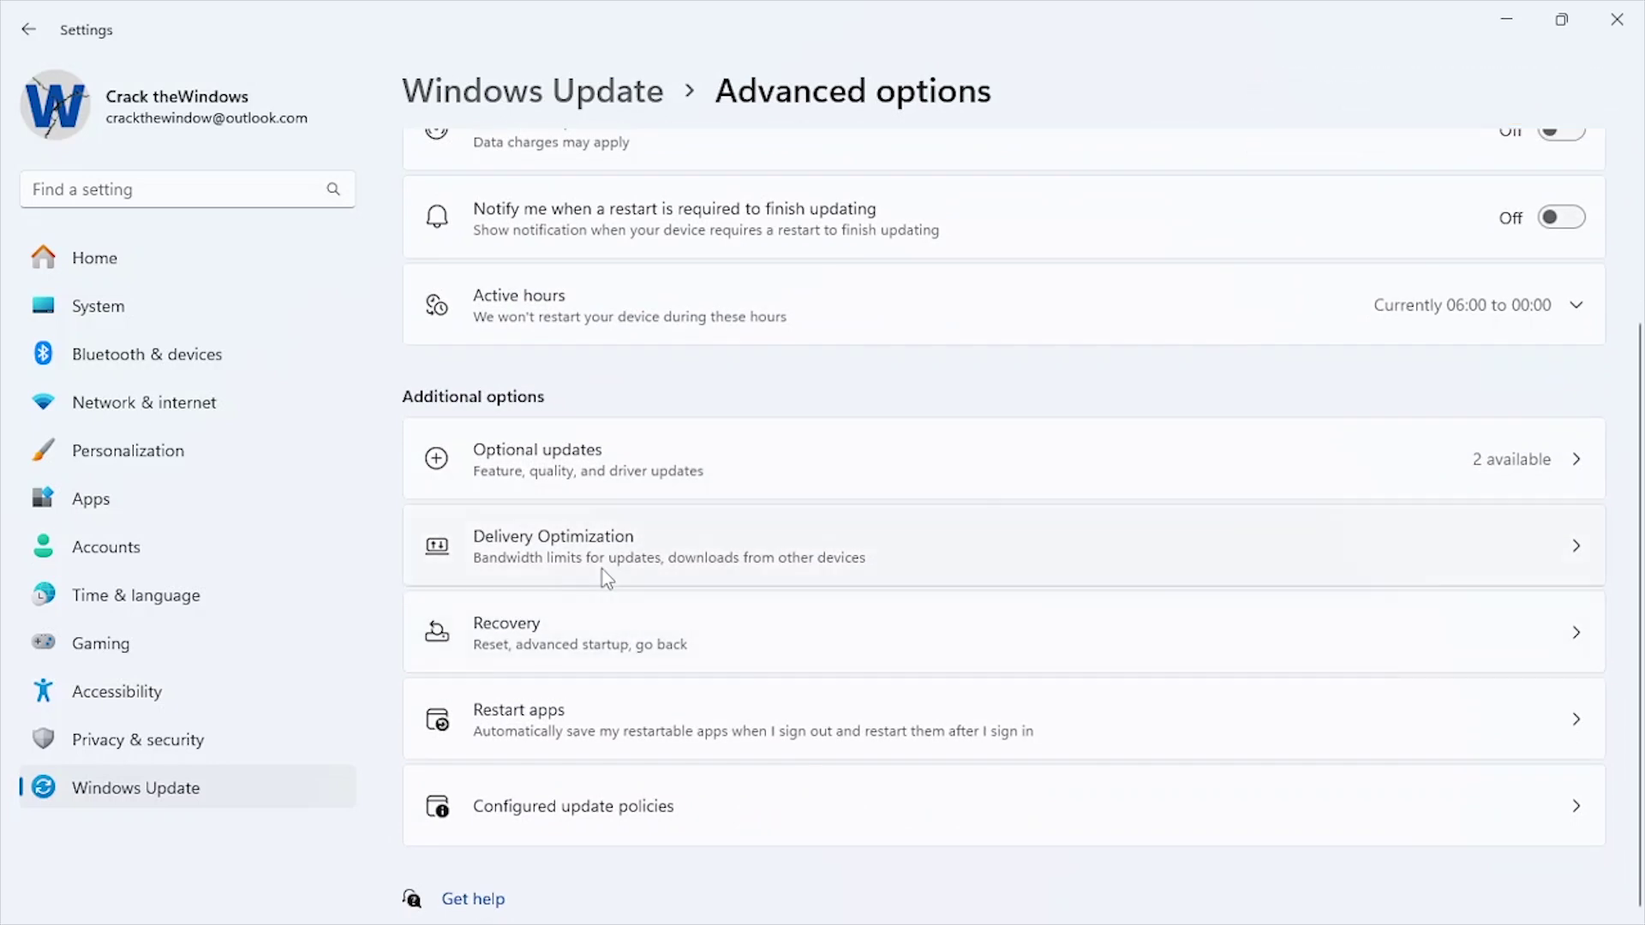
{"action": "left_click", "coordinate": [605, 553]}
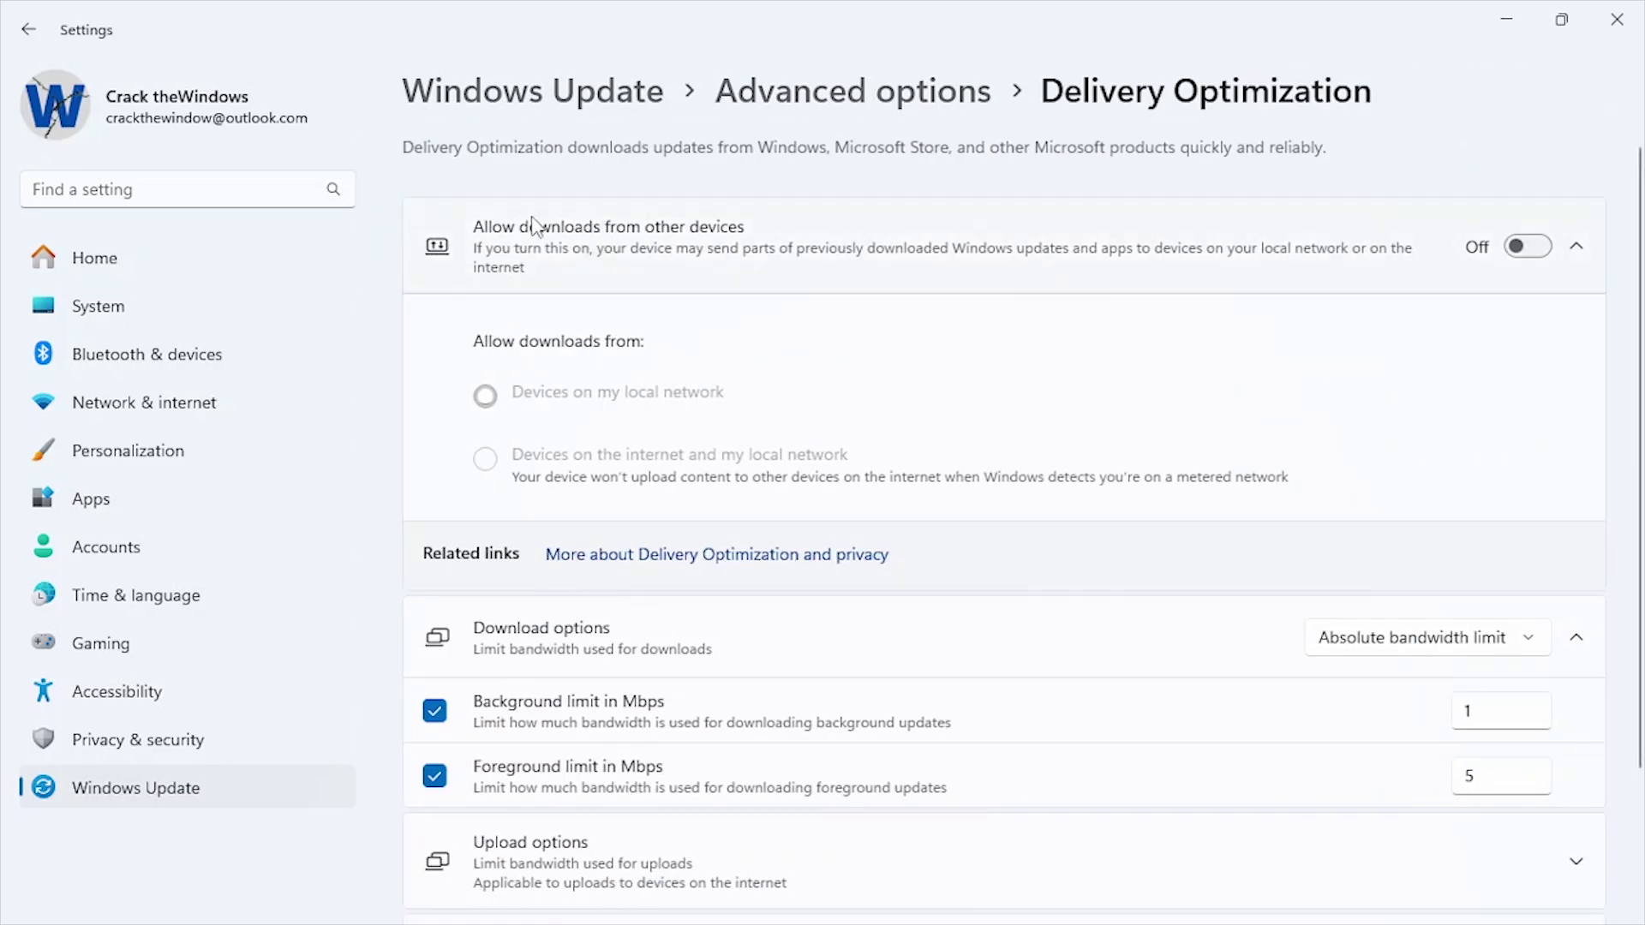
Step: Toggle Allow downloads from other devices on and back off, leaving it disabled
{"action": "left_click", "coordinate": [1537, 249]}
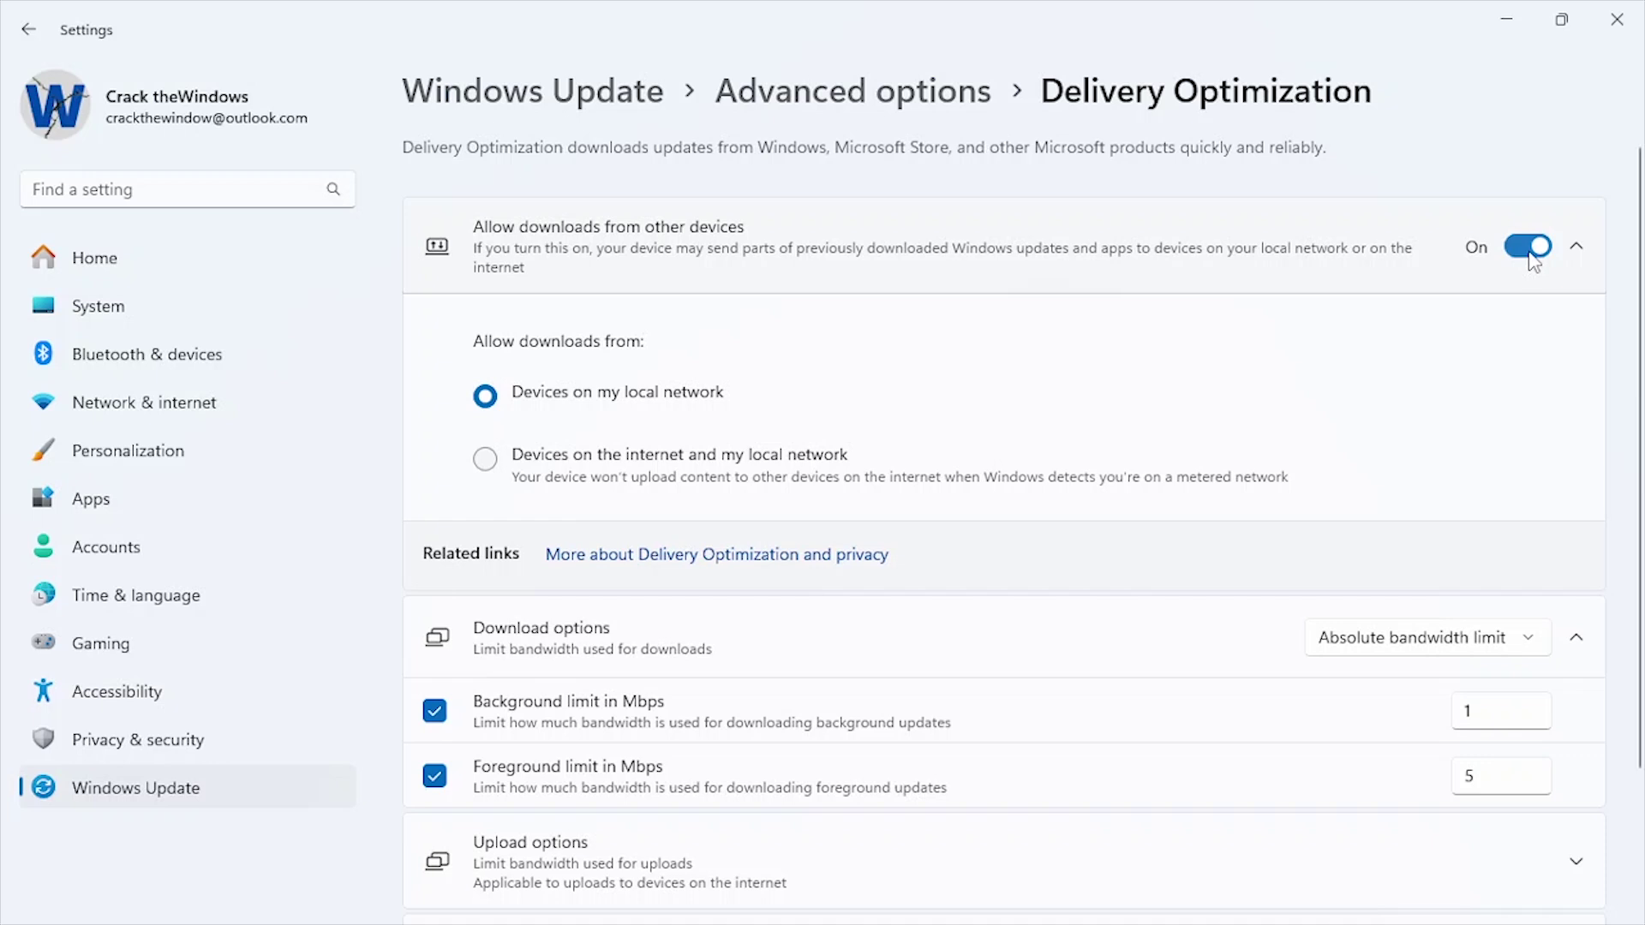
{"action": "left_click", "coordinate": [1520, 252]}
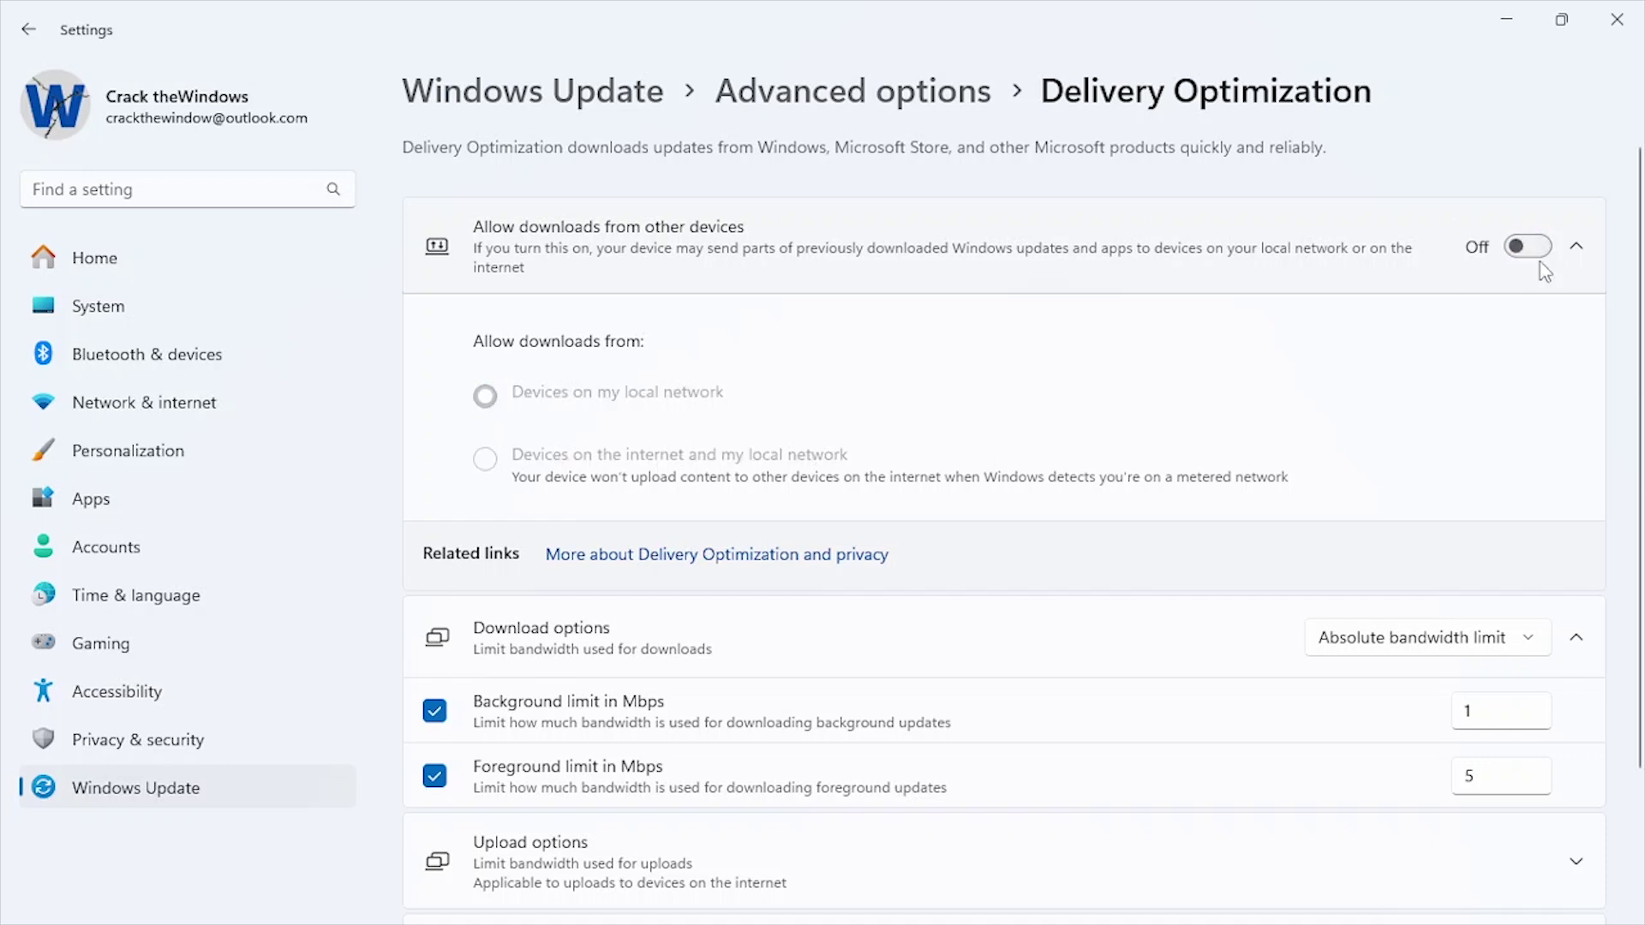
Step: Close the Settings app to return to the desktop
{"action": "left_click", "coordinate": [1622, 16]}
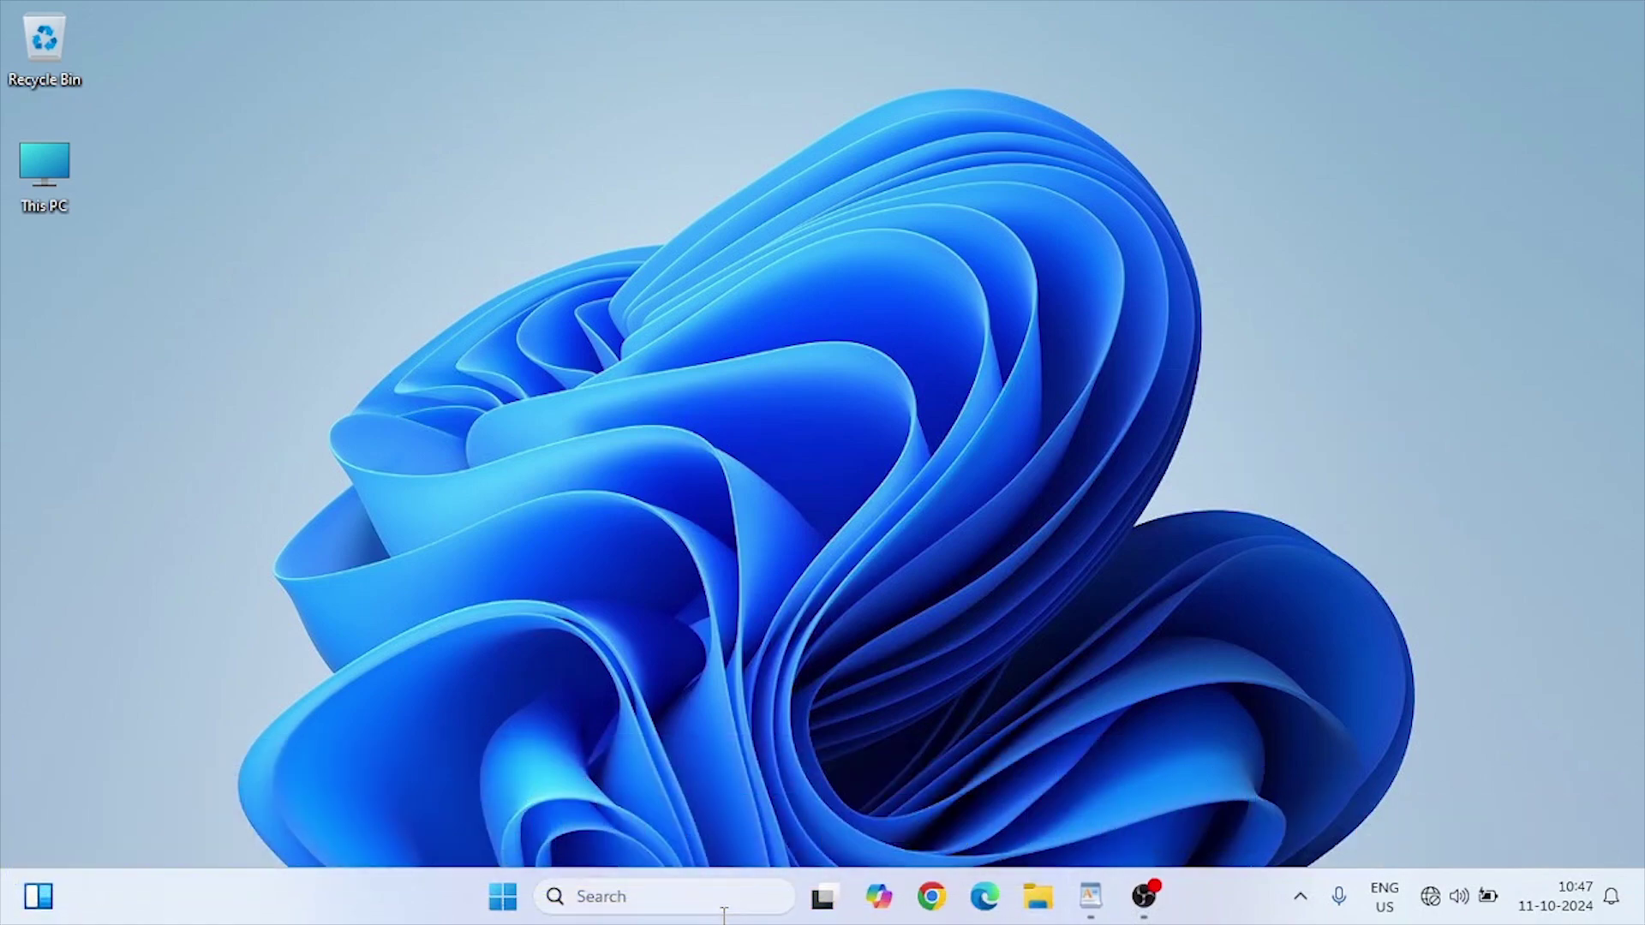
Step: Launch the Registry Editor via regedit from the Run dialog
{"action": "left_click", "coordinate": [668, 896]}
{"action": "type", "text": "ru"}
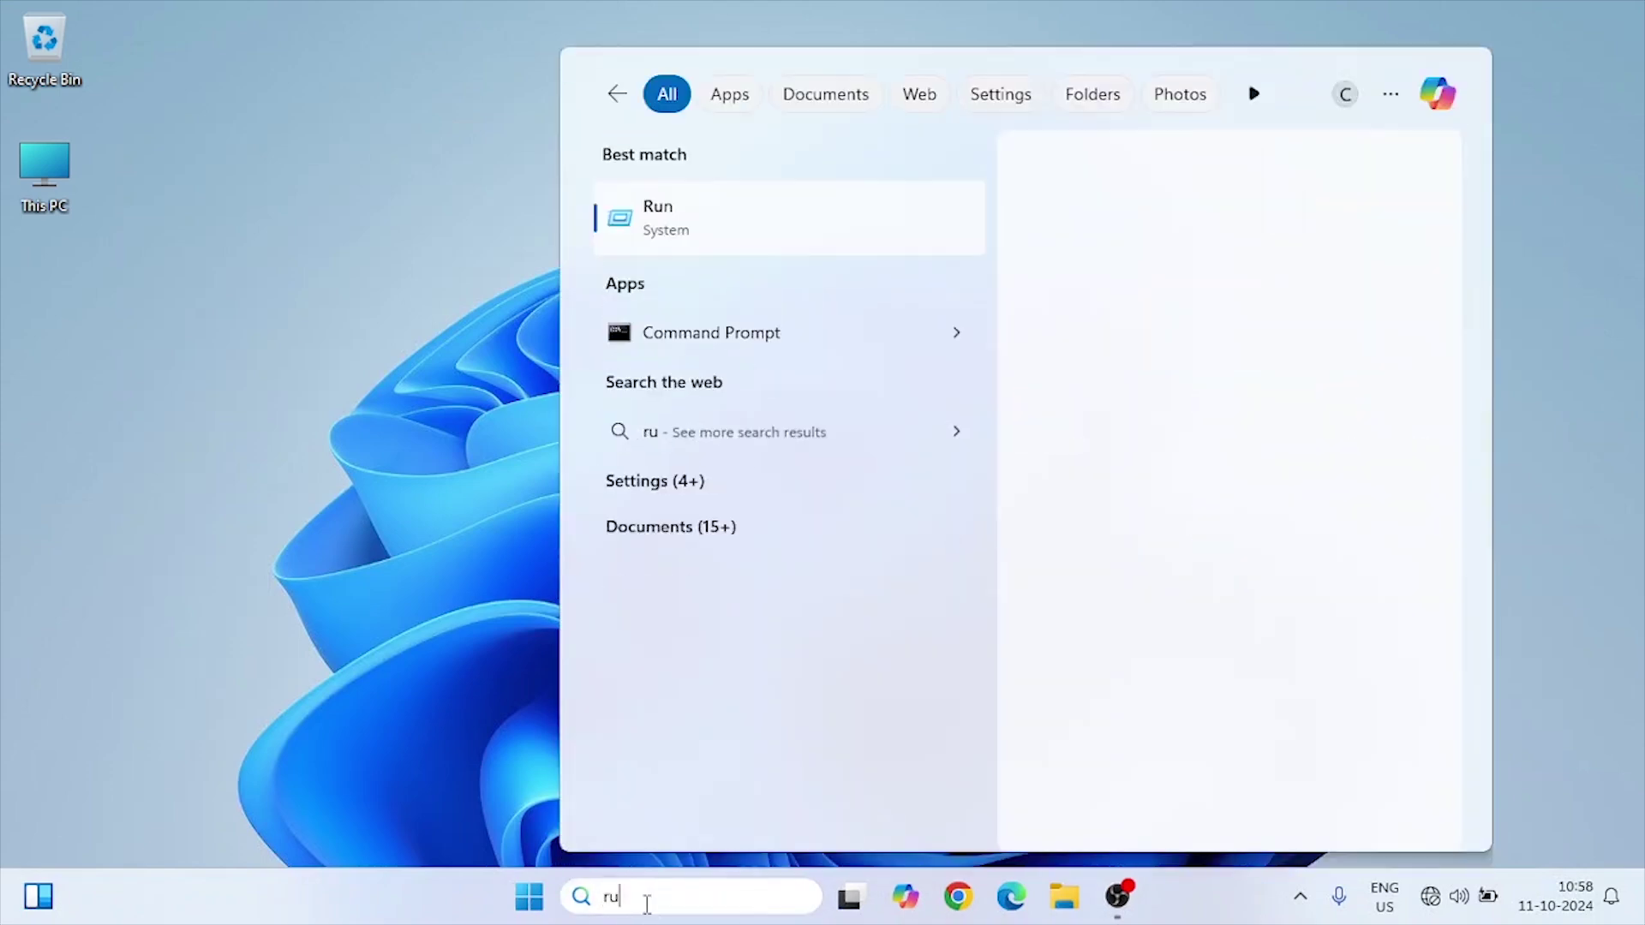
{"action": "type", "text": "n"}
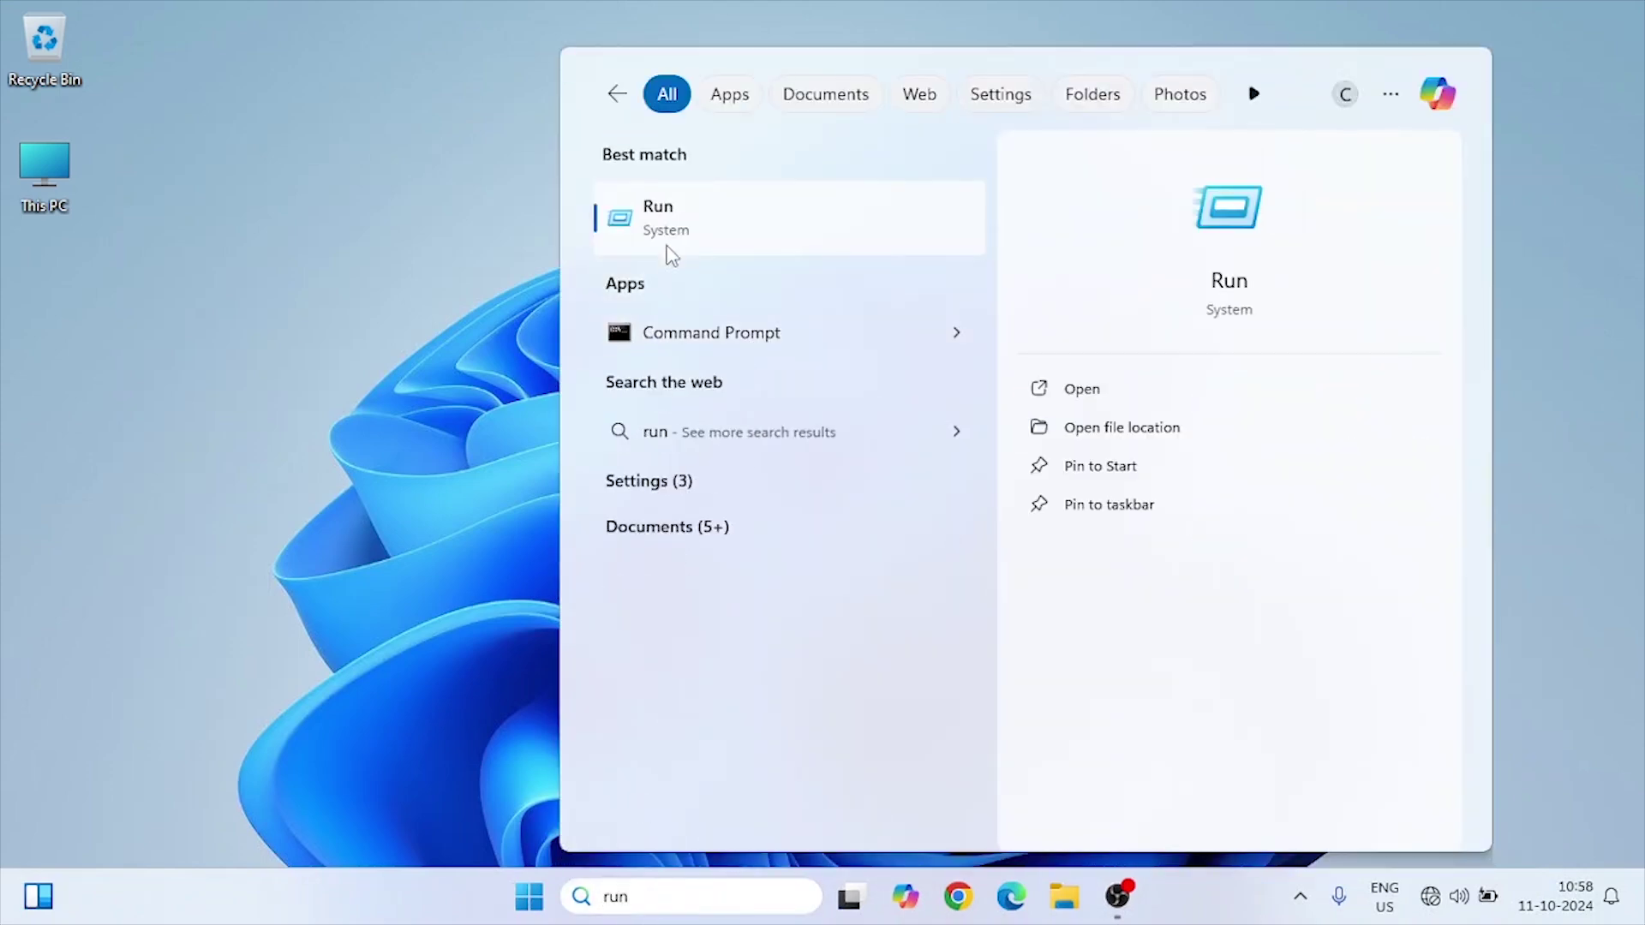
{"action": "left_click", "coordinate": [668, 216]}
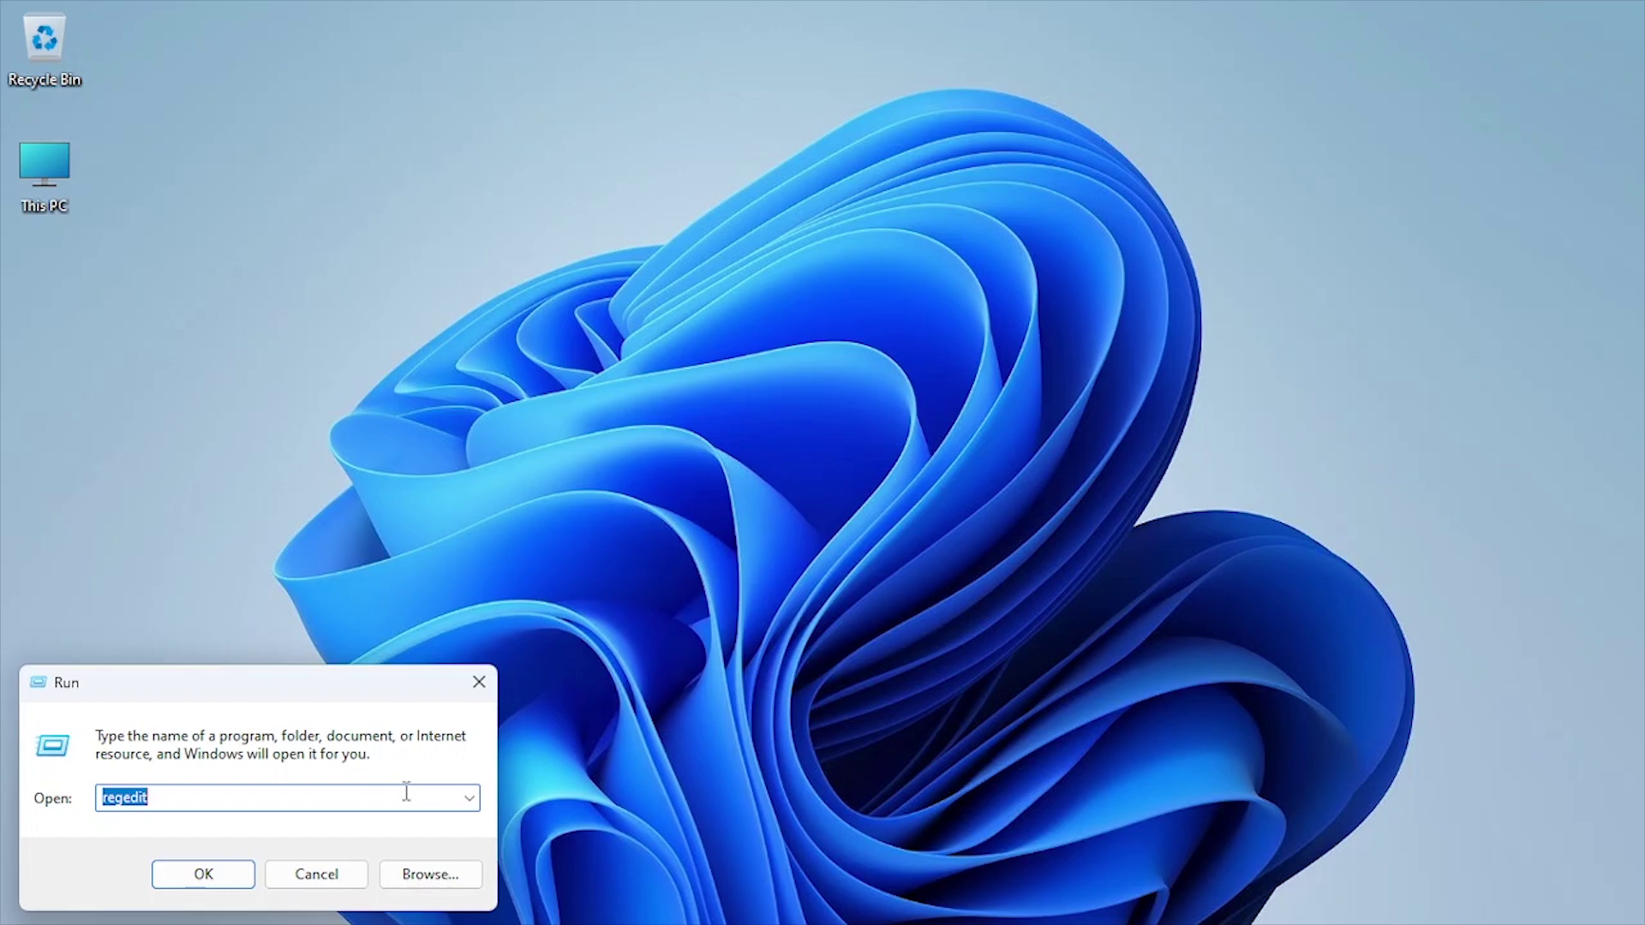
{"action": "type", "text": "regedit"}
{"action": "key", "text": "Return"}
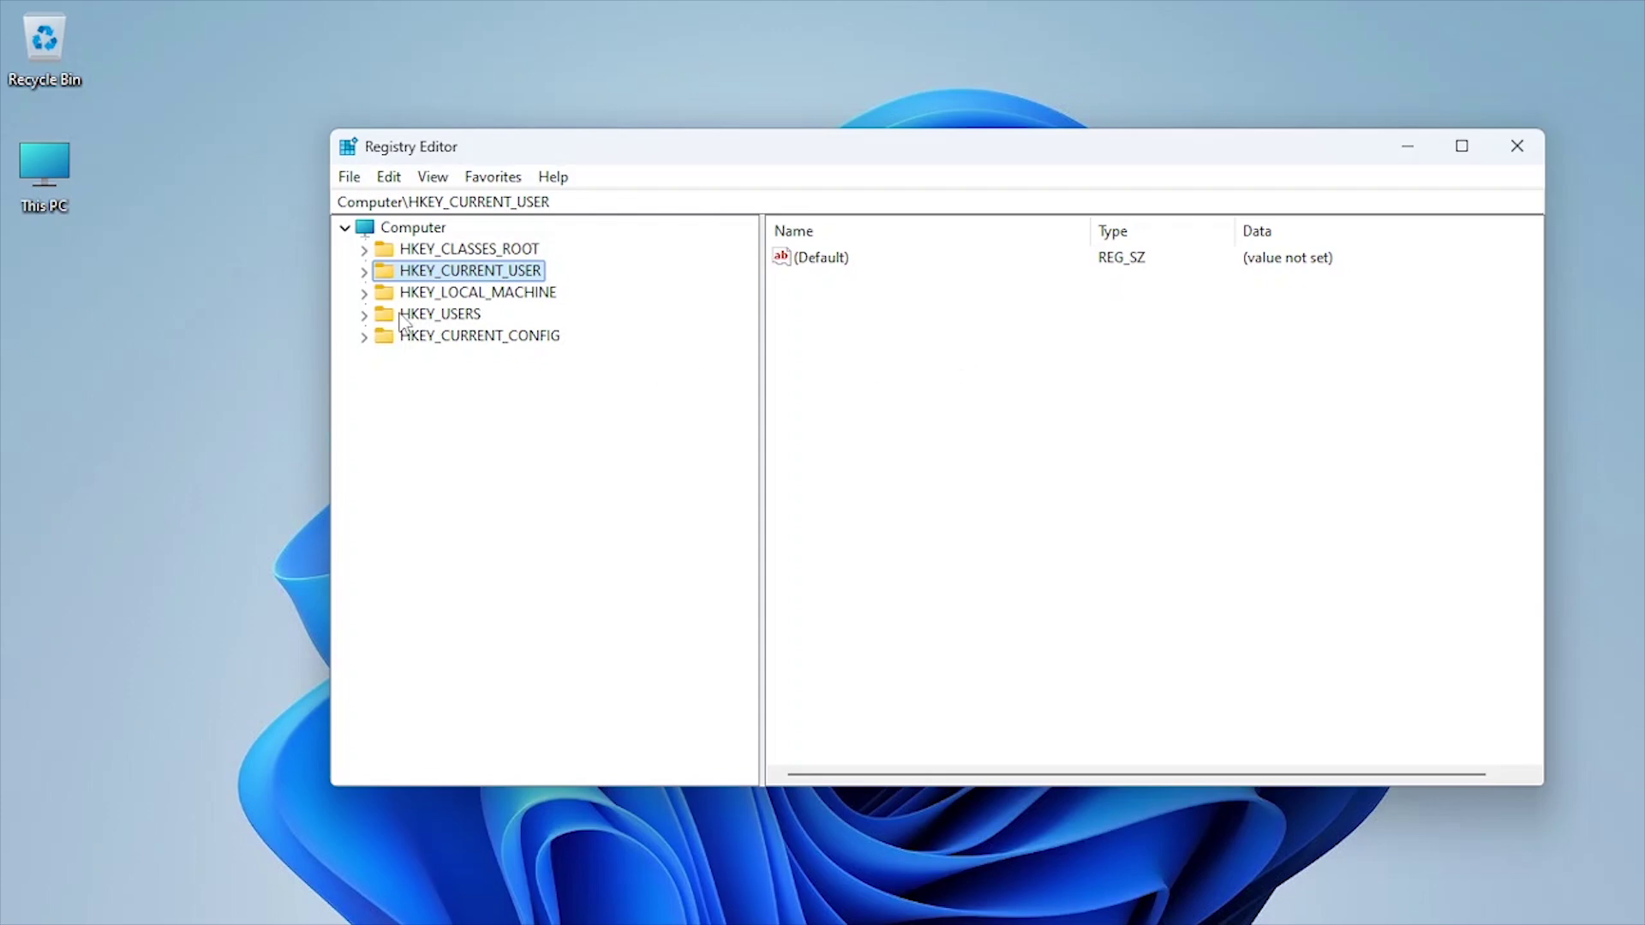
Step: Expand HKEY_LOCAL_MACHINE > SYSTEM > CurrentControlSet > Services > Tcpip and select Parameters
{"action": "left_click", "coordinate": [363, 292]}
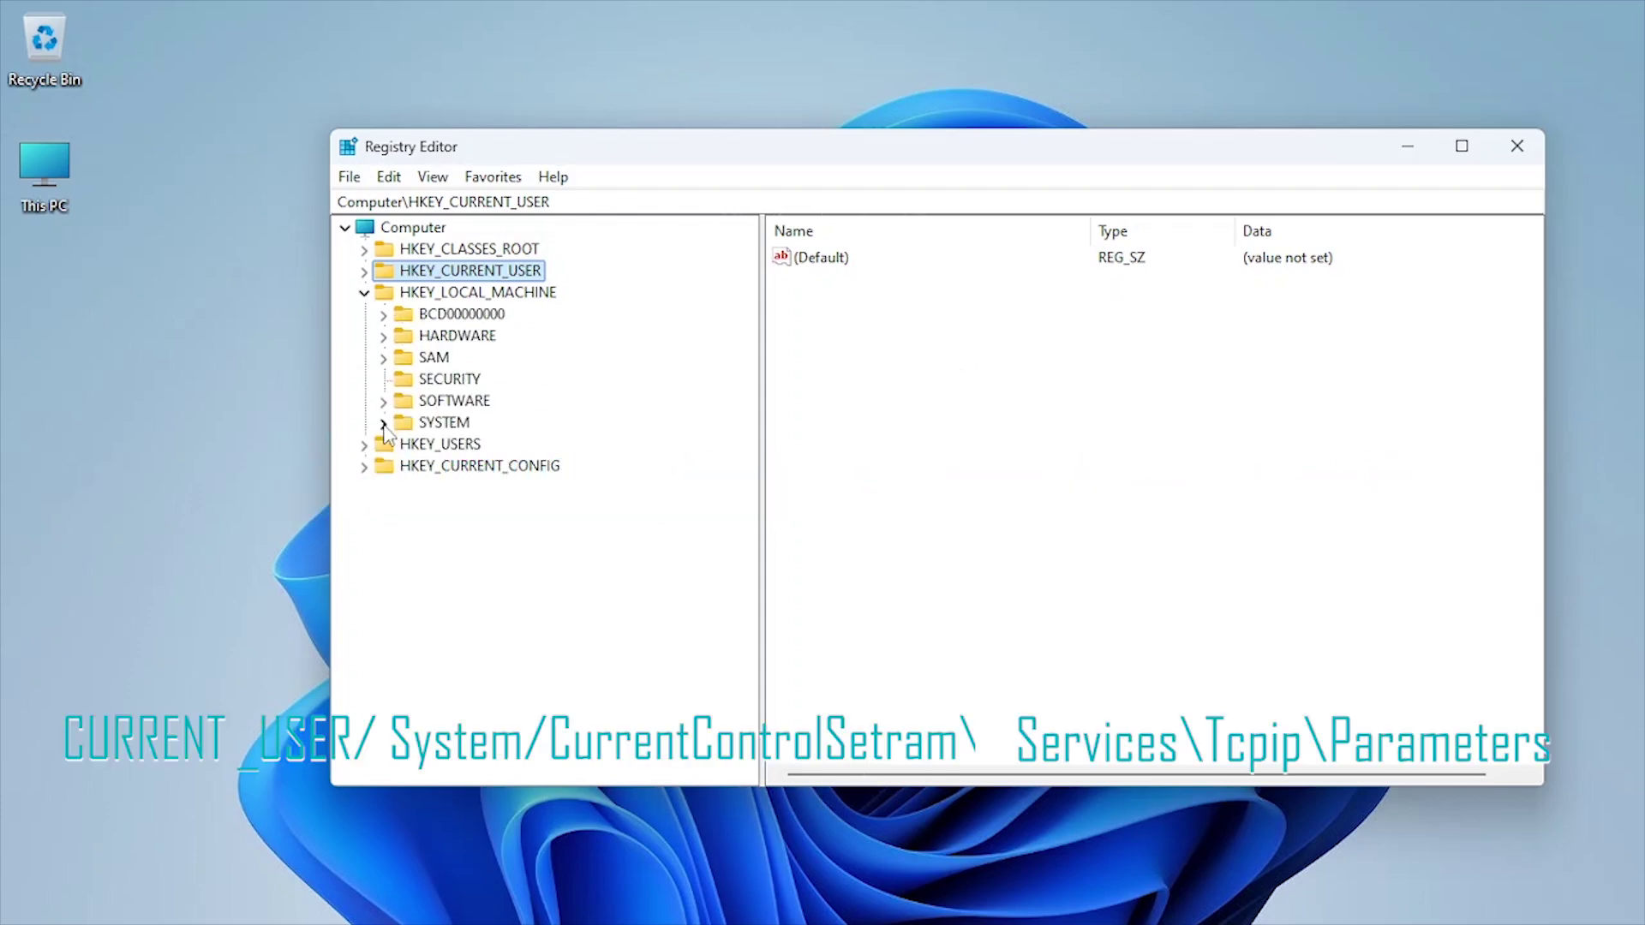
{"action": "left_click", "coordinate": [383, 423]}
{"action": "scroll", "coordinate": [694, 608], "scroll_direction": "down", "scroll_amount": 1}
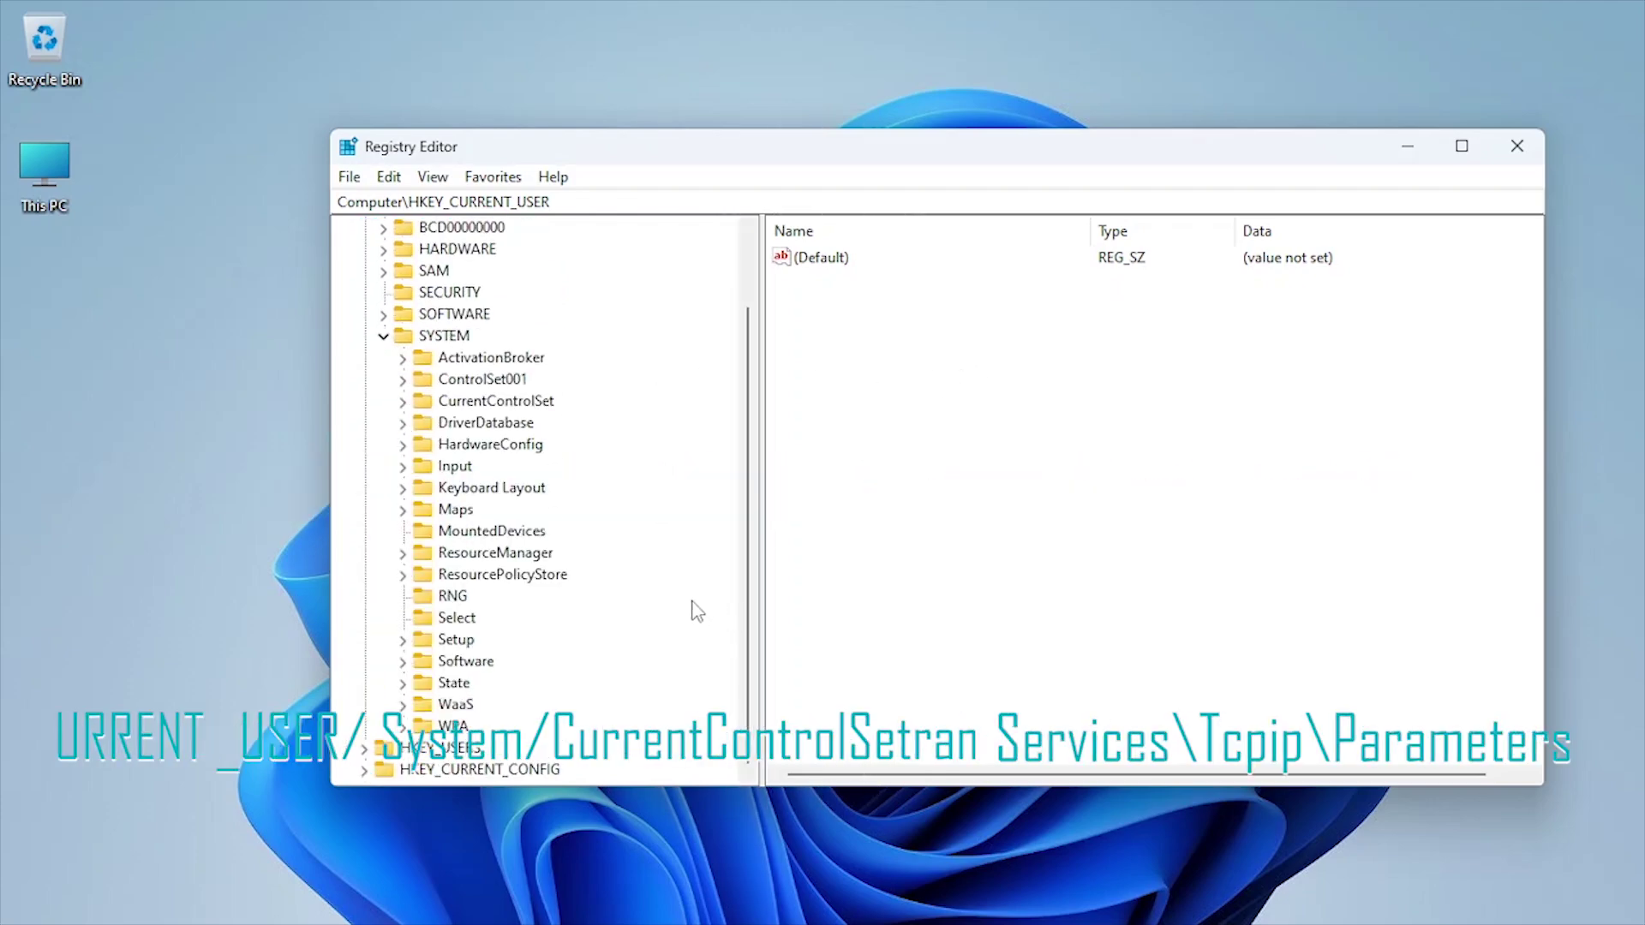
{"action": "left_click", "coordinate": [404, 401]}
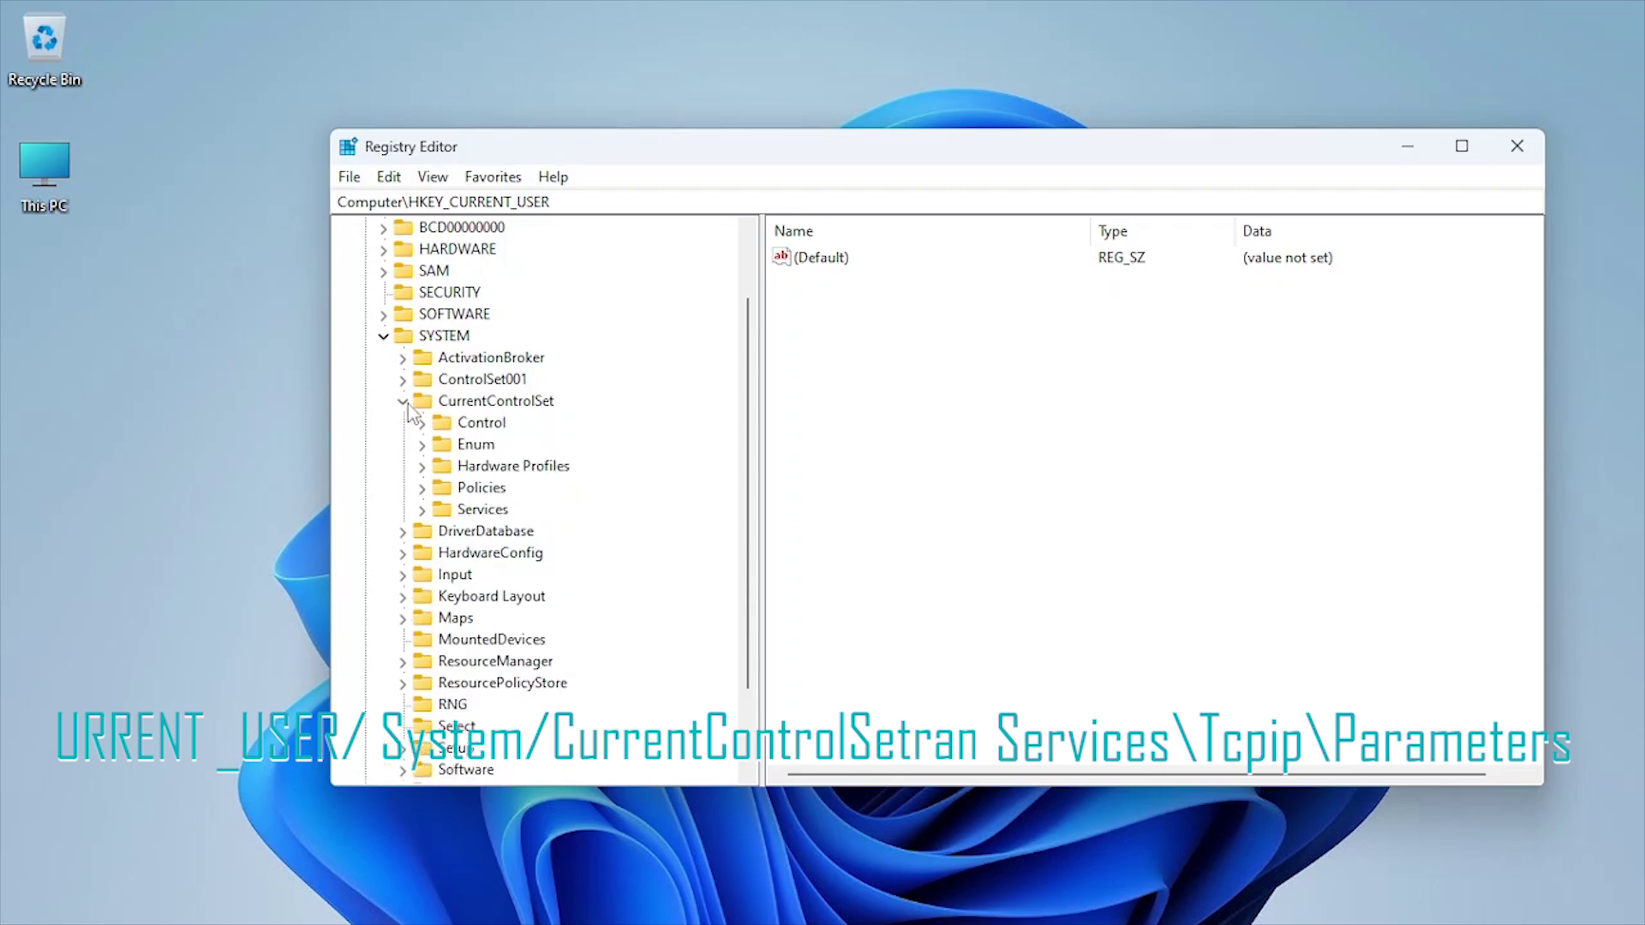
{"action": "left_click", "coordinate": [424, 511]}
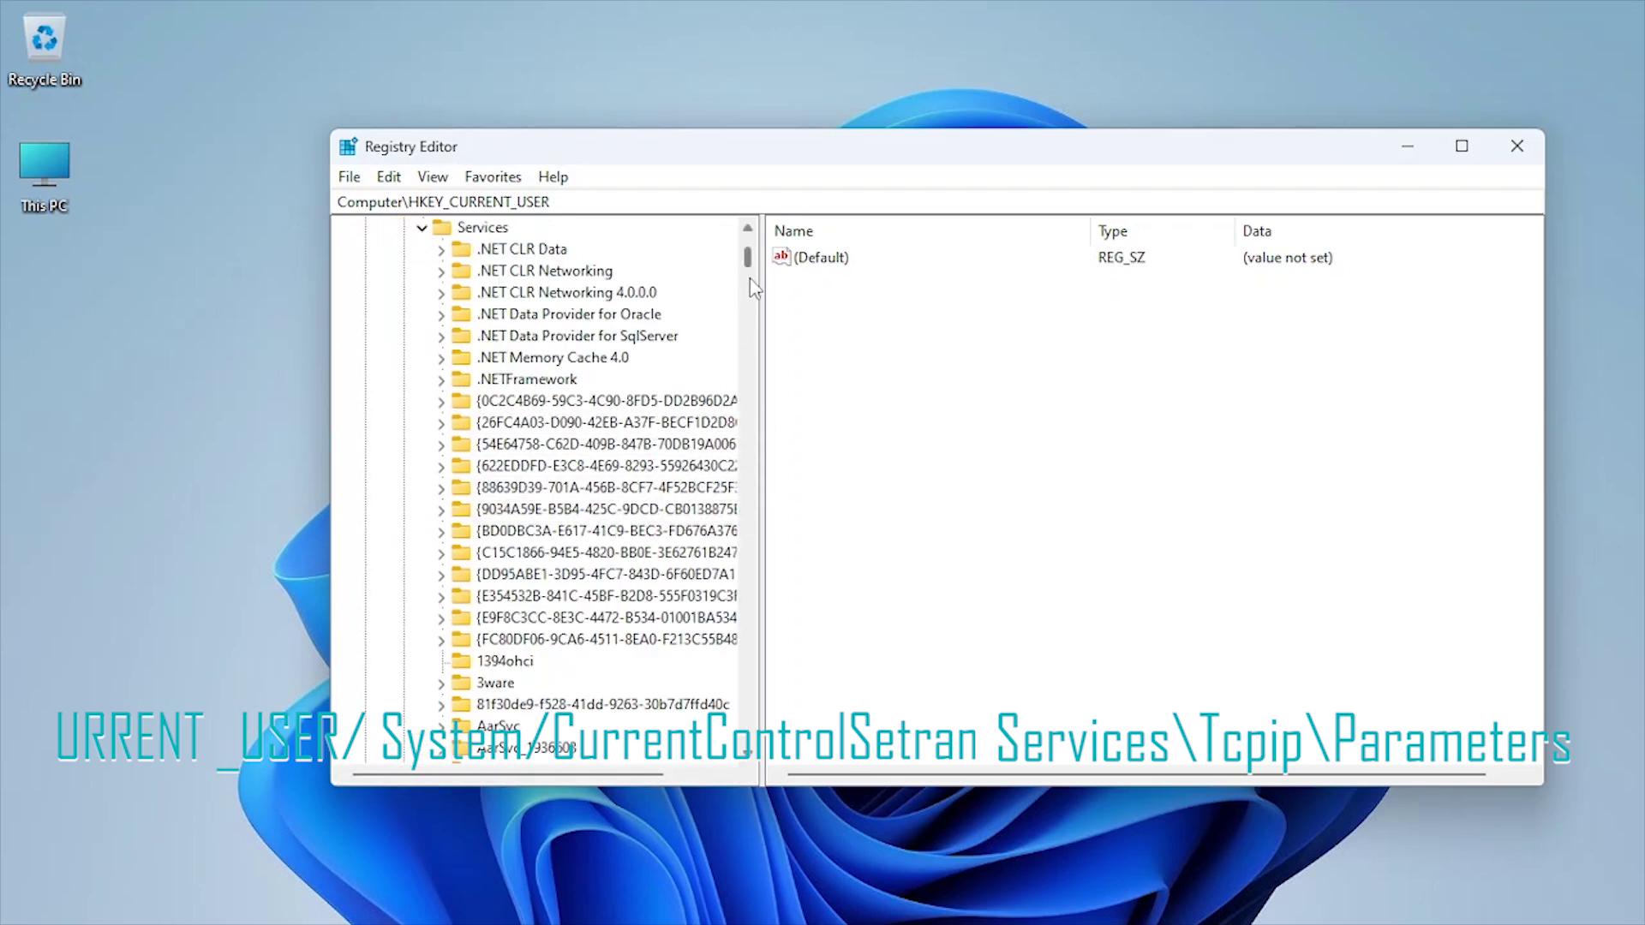
{"action": "left_click_drag", "start_coordinate": [750, 257], "coordinate": [744, 626]}
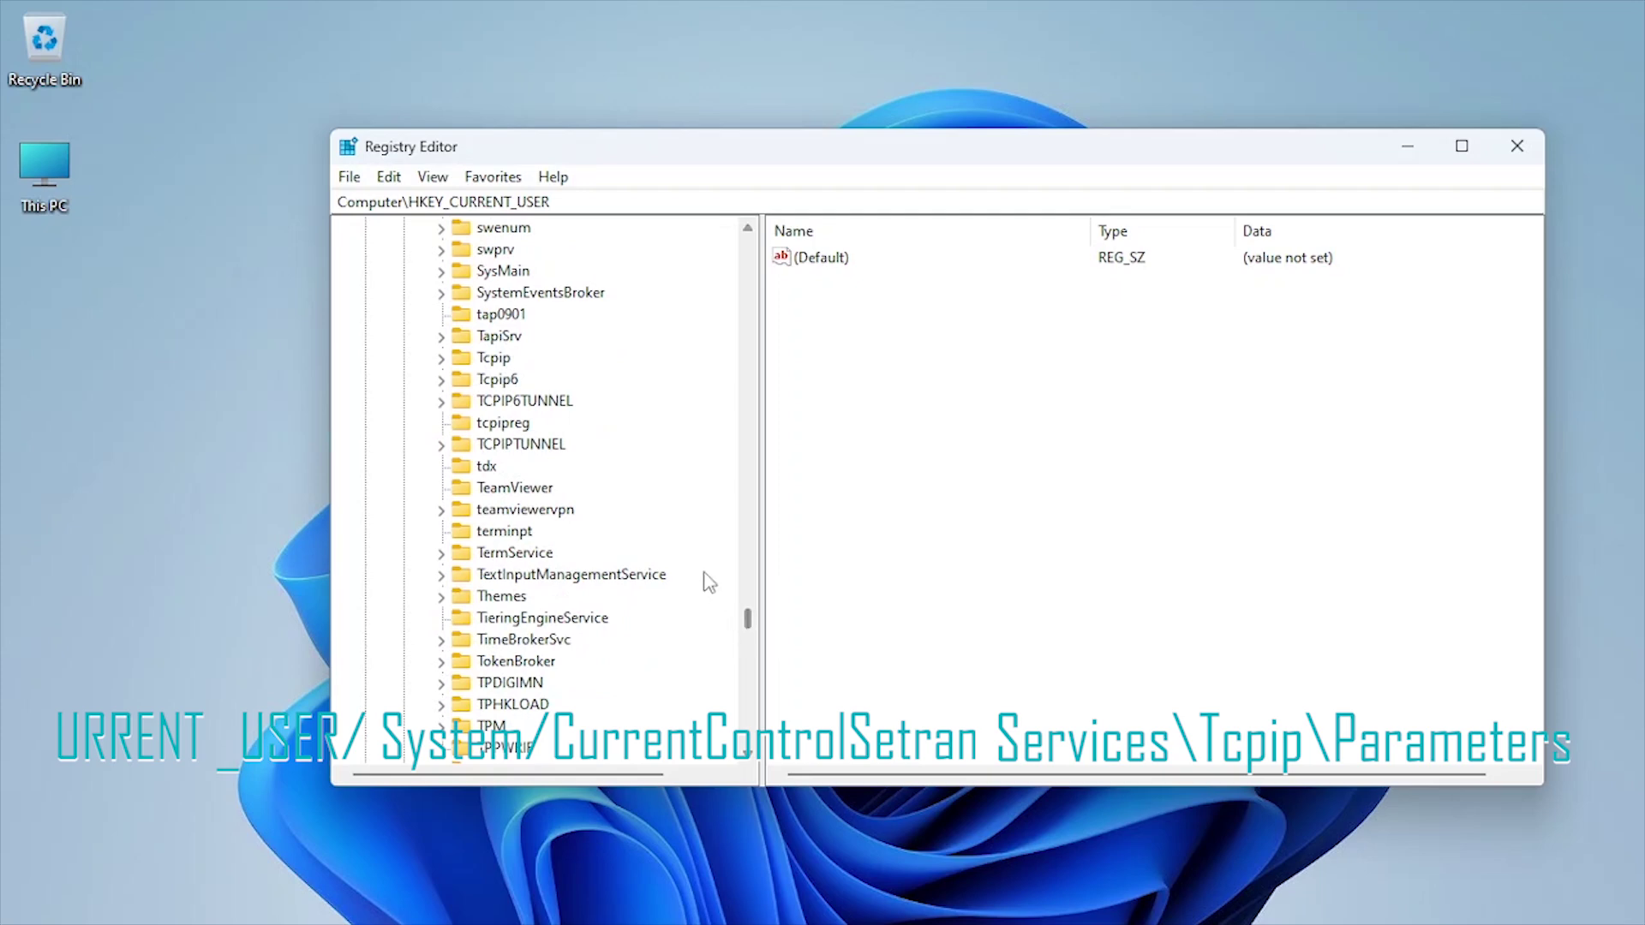
{"action": "left_click", "coordinate": [491, 358]}
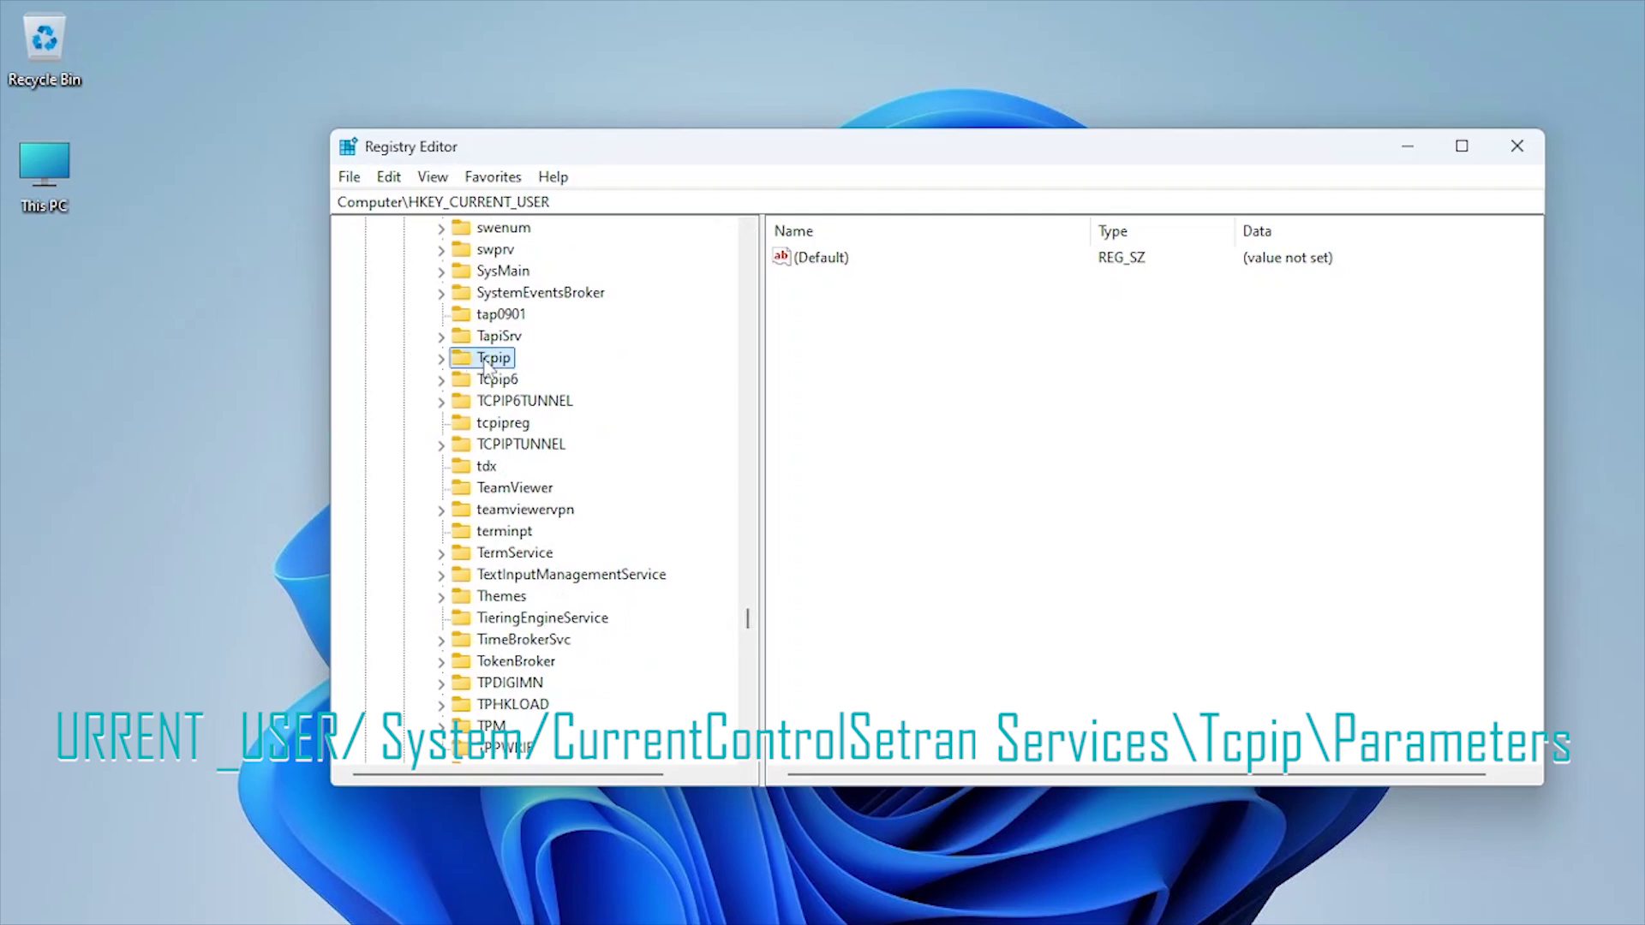
{"action": "left_click", "coordinate": [442, 359]}
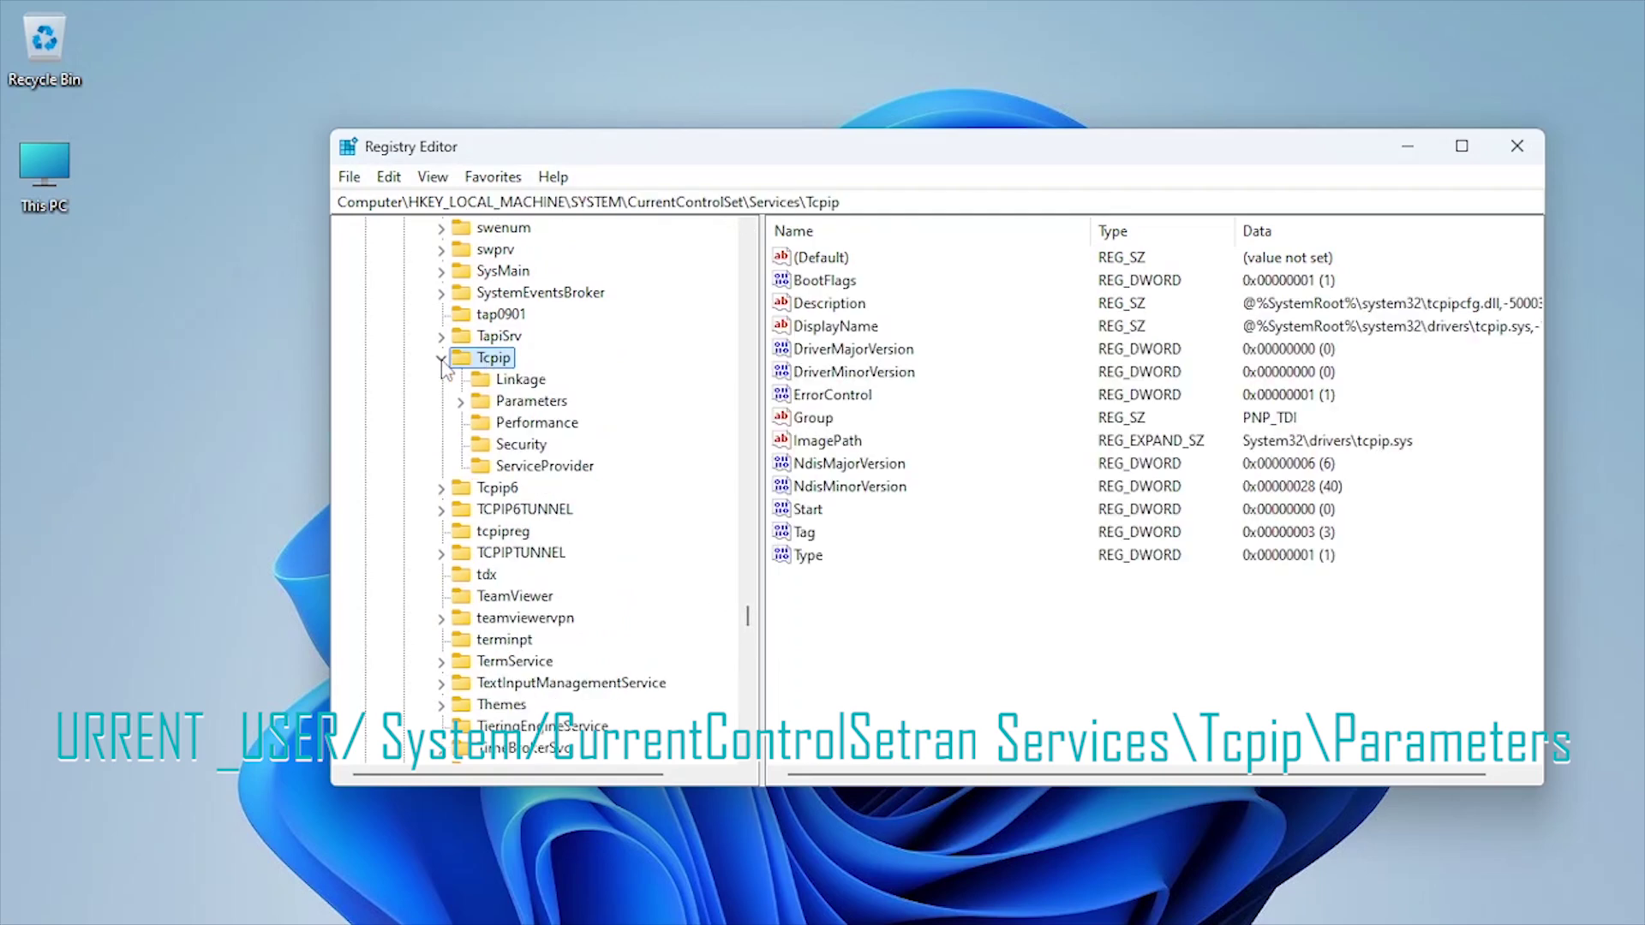
{"action": "left_click", "coordinate": [532, 401]}
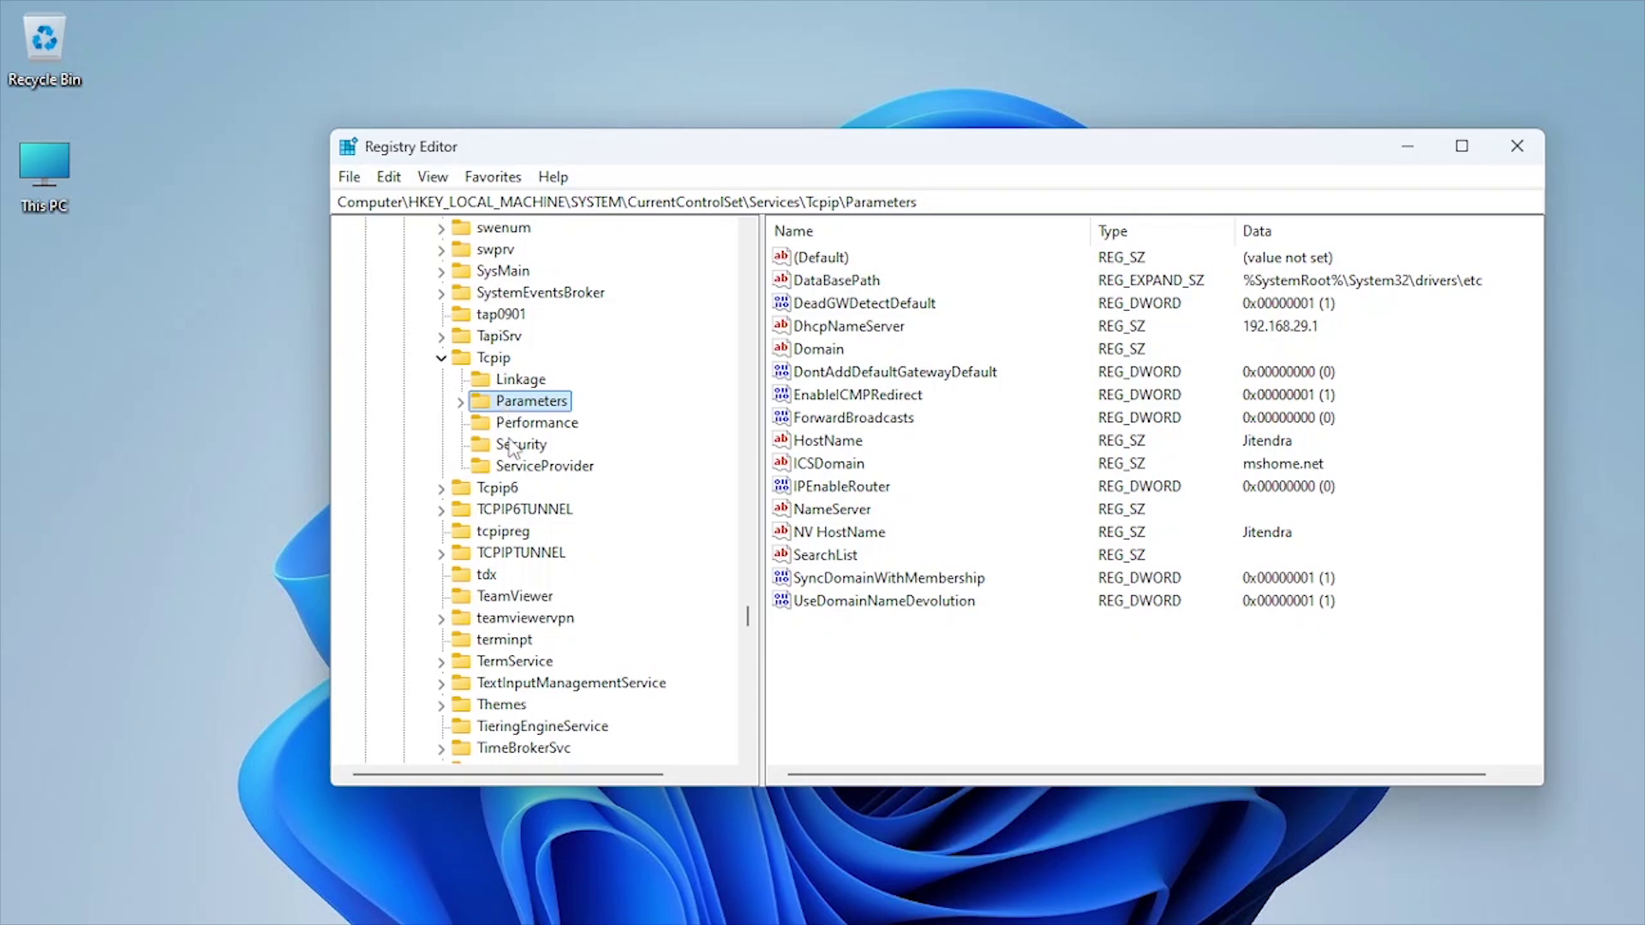
Step: Create a new DWORD (32-bit) value named TcpAckFrequency under Parameters
{"action": "right_click", "coordinate": [862, 664]}
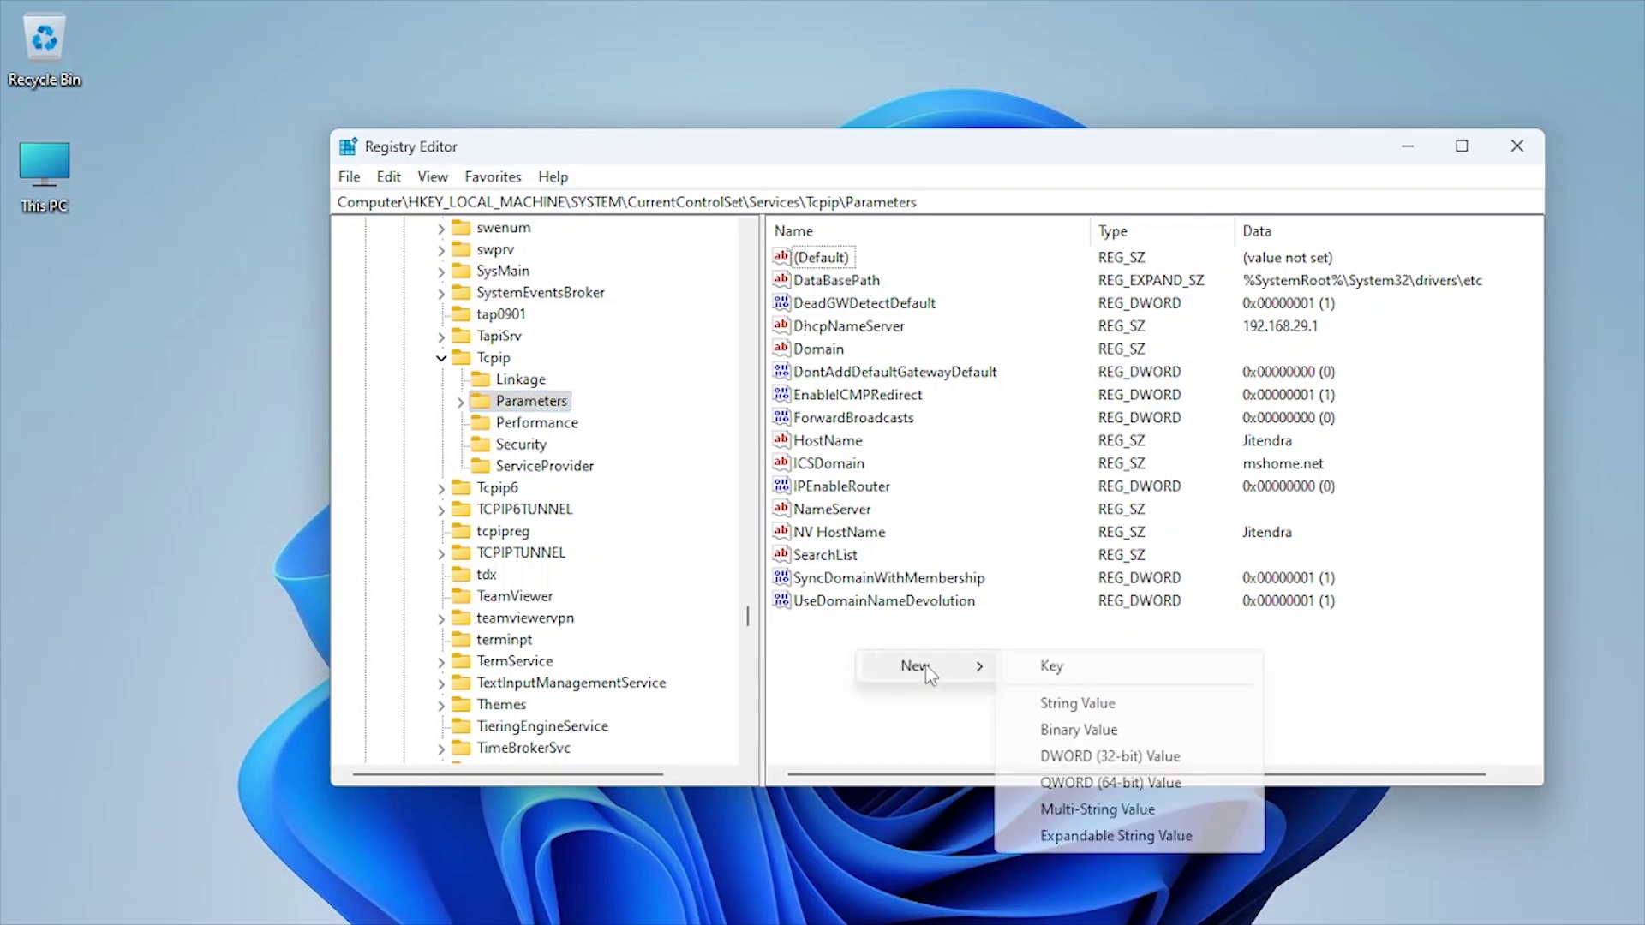
{"action": "mouse_move", "coordinate": [914, 666]}
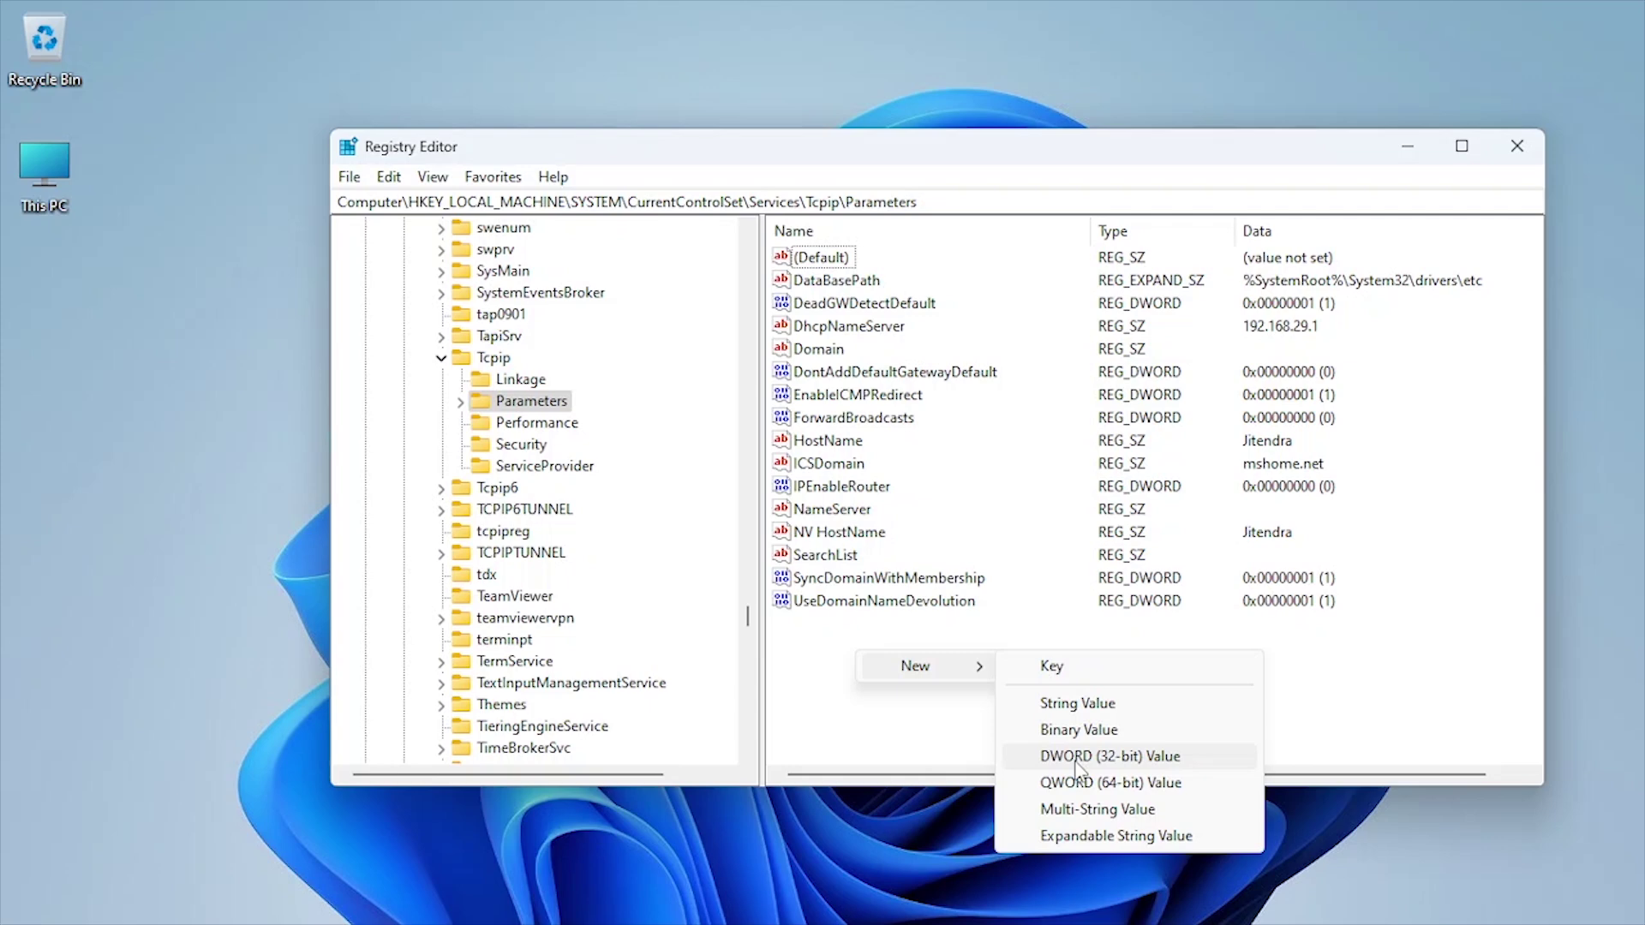
{"action": "left_click", "coordinate": [1076, 759]}
{"action": "type", "text": "TcpAckFrequency"}
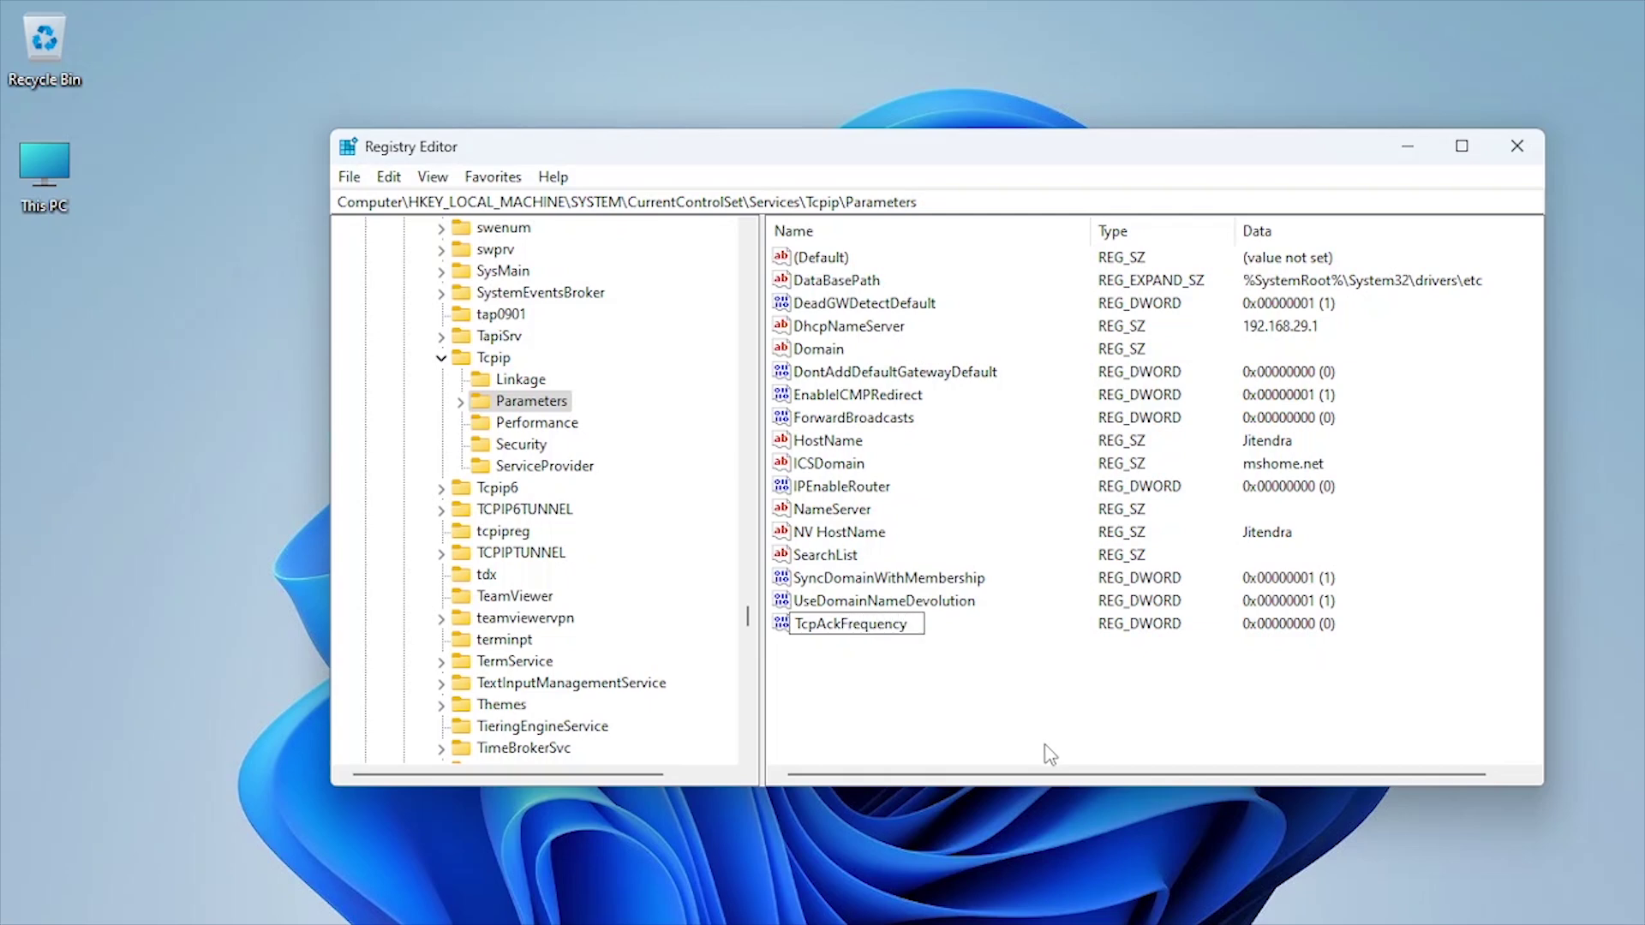
{"action": "key", "text": "Return"}
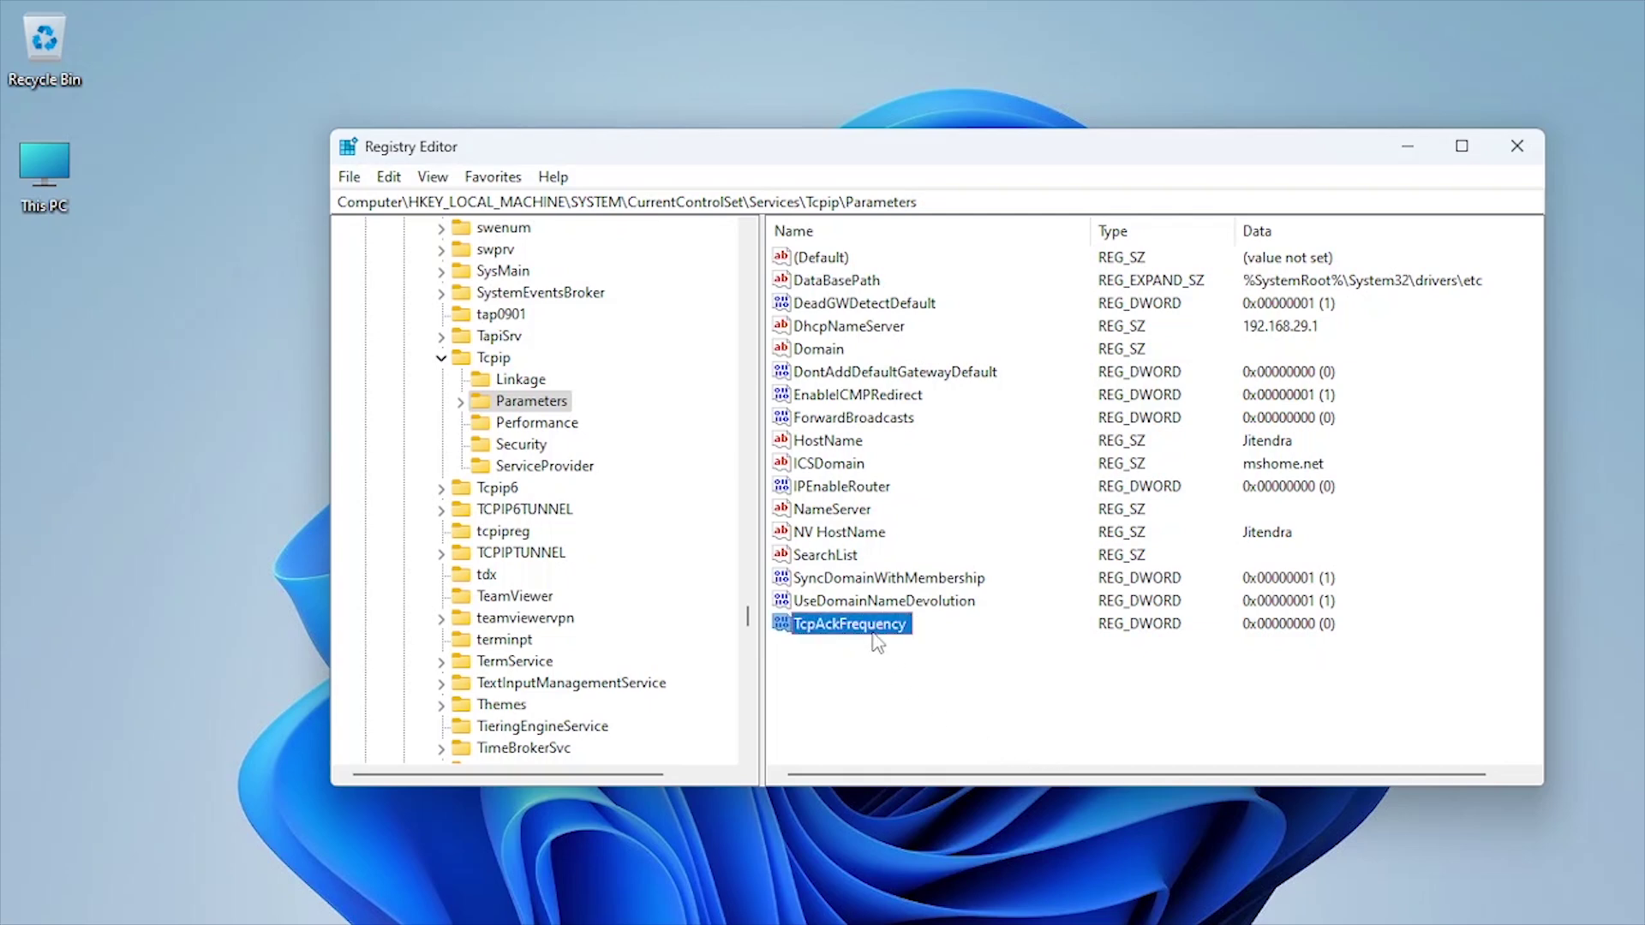
Step: Set TcpAckFrequency's value data to 1 in decimal and confirm
{"action": "double_click", "coordinate": [877, 633]}
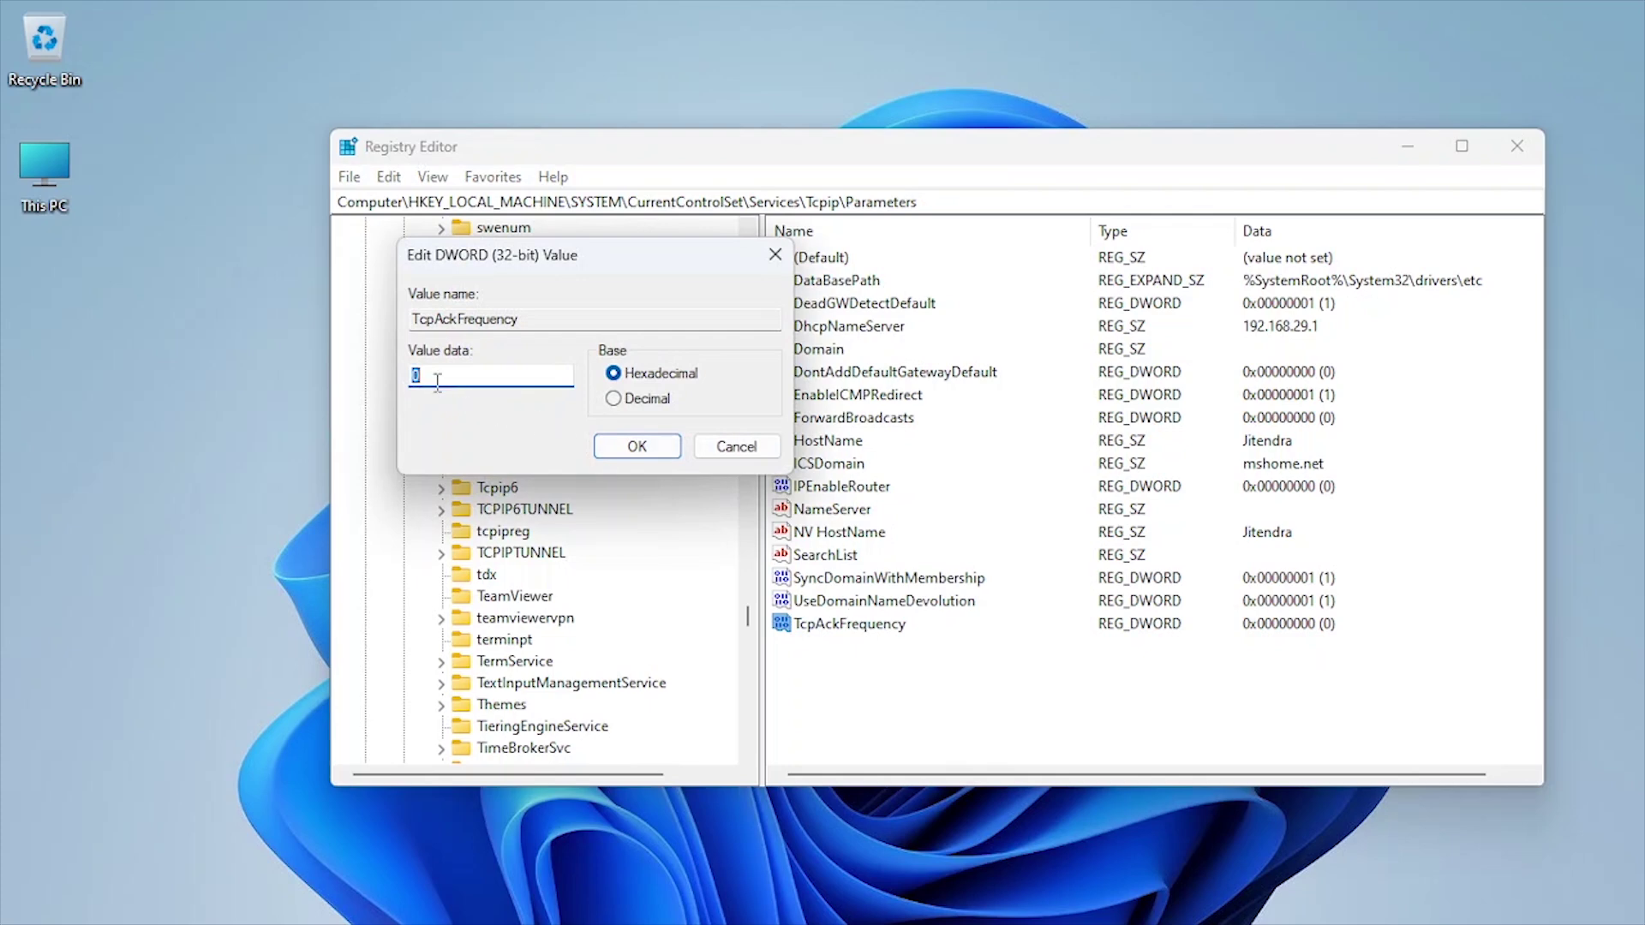
{"action": "left_click", "coordinate": [614, 399]}
{"action": "double_click", "coordinate": [488, 376]}
{"action": "type", "text": "1"}
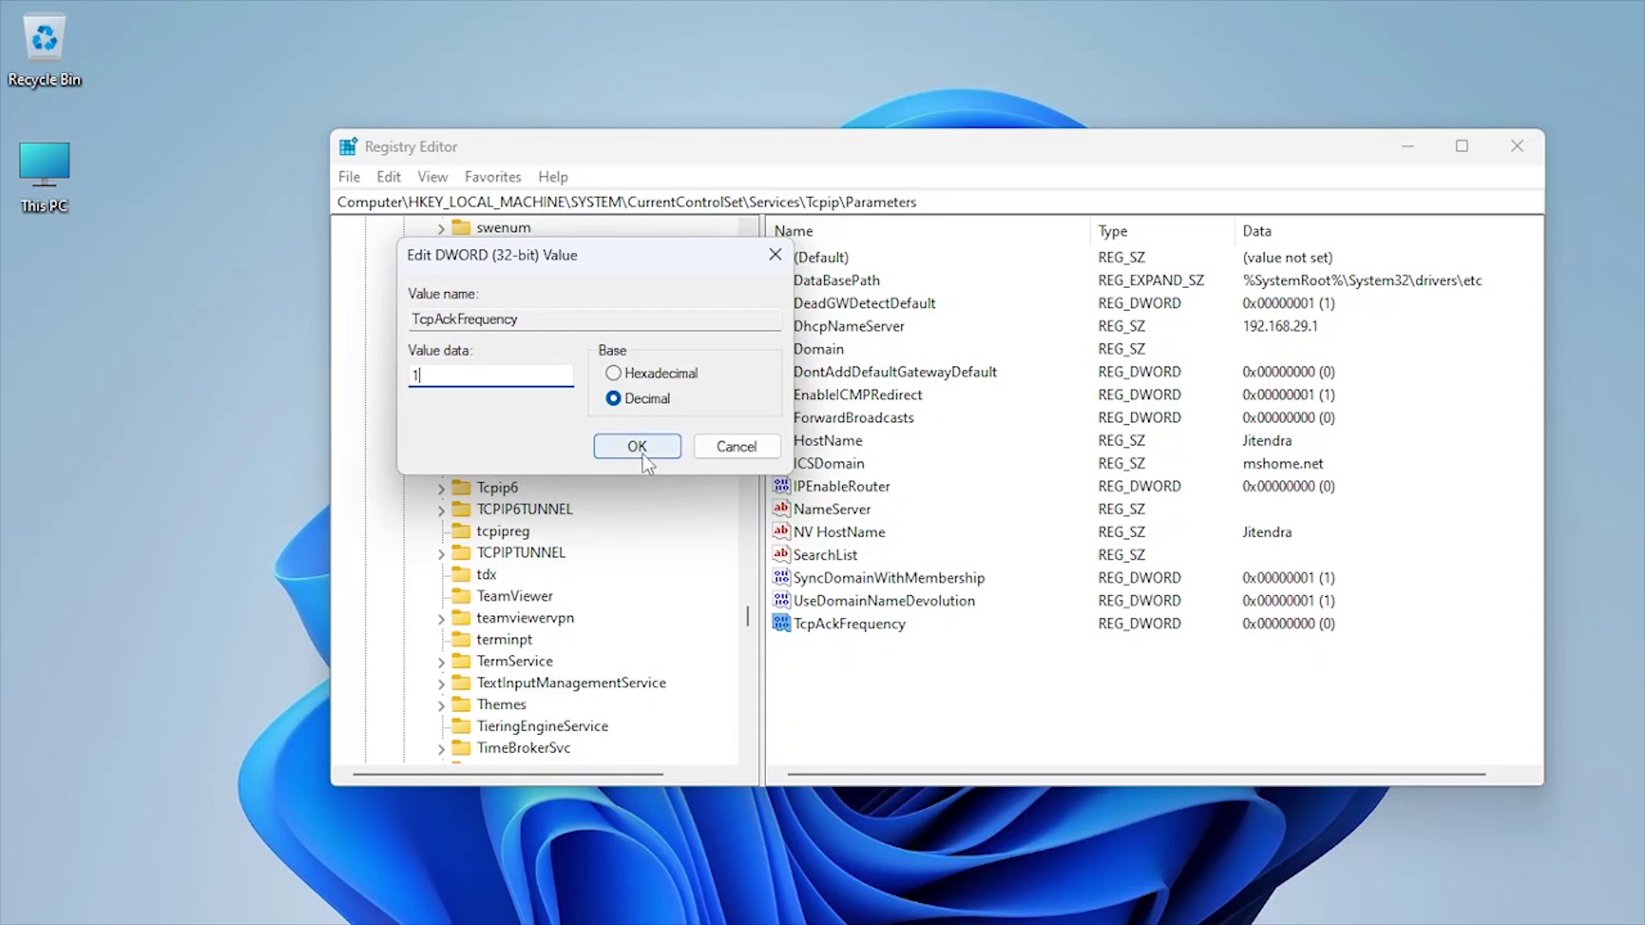
{"action": "left_click", "coordinate": [639, 446]}
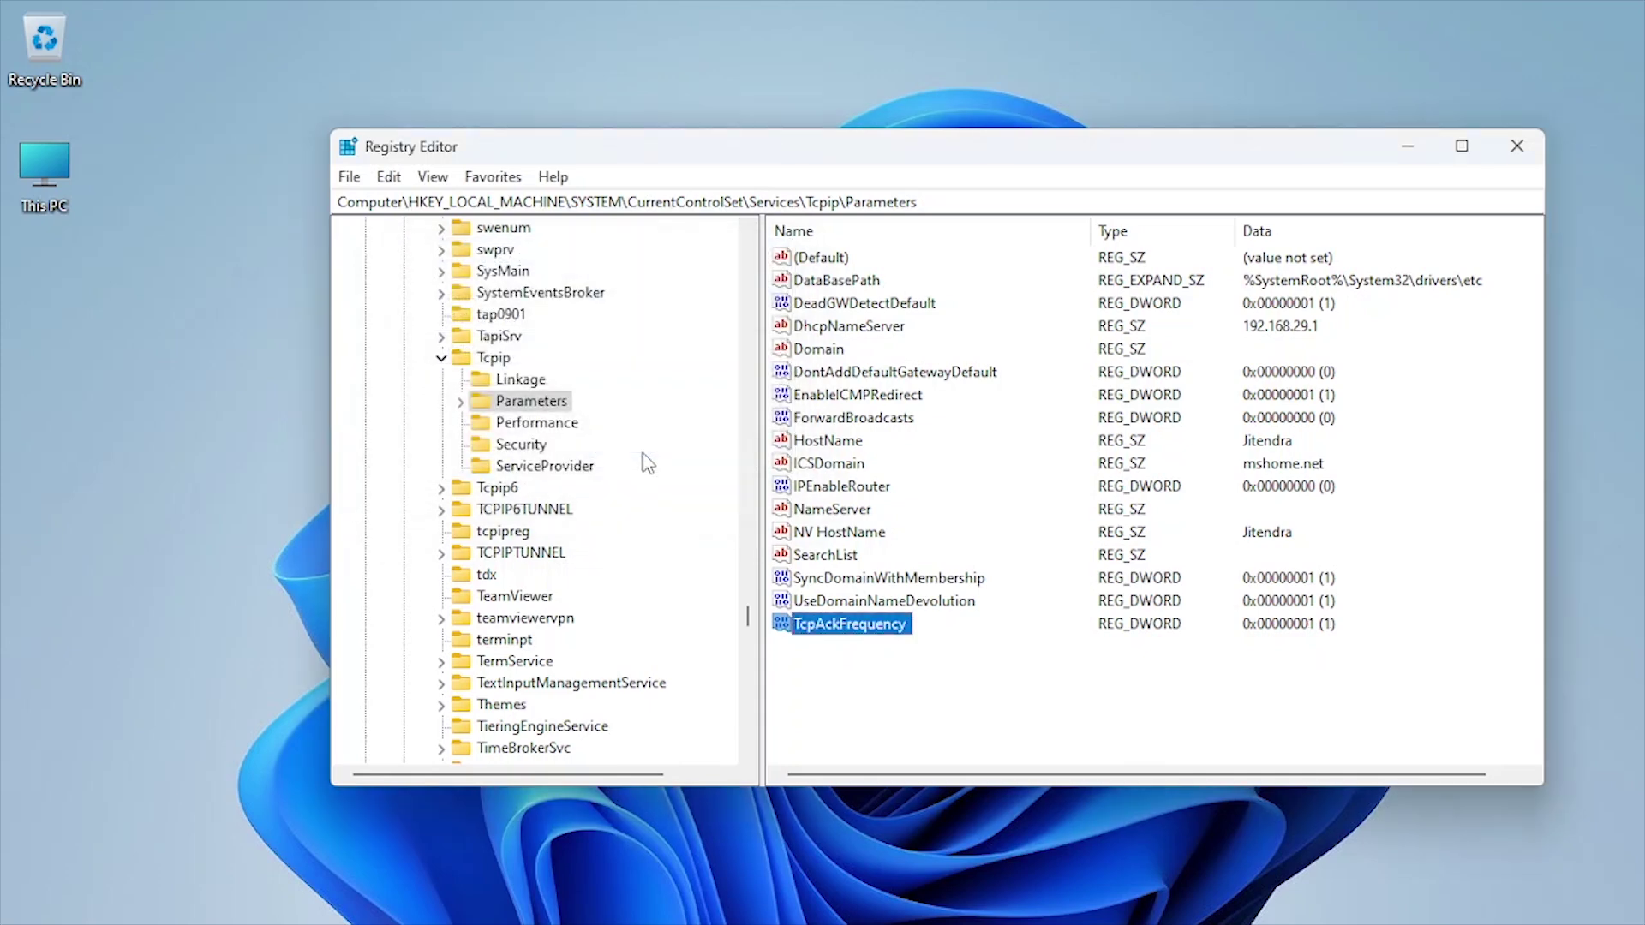
Step: Create a TcpNoDelay DWORD (32-bit) value in Tcpip Parameters with decimal data 1
{"action": "right_click", "coordinate": [899, 694]}
{"action": "mouse_move", "coordinate": [953, 699]}
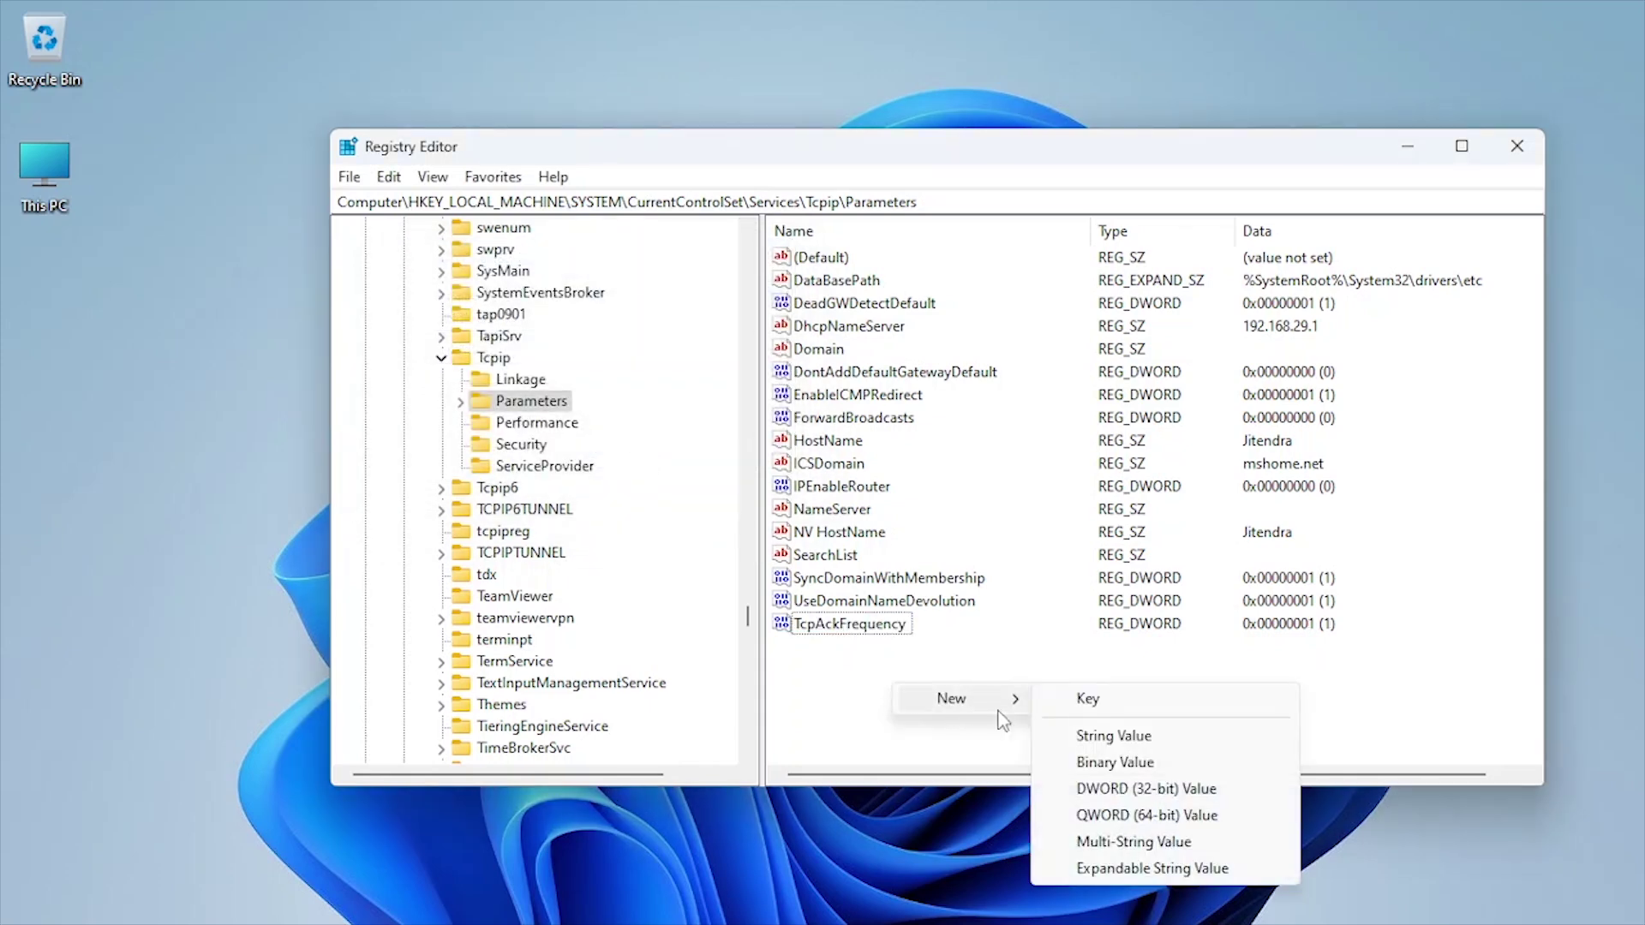
{"action": "left_click", "coordinate": [1157, 790]}
{"action": "type", "text": "TcpNoDelay"}
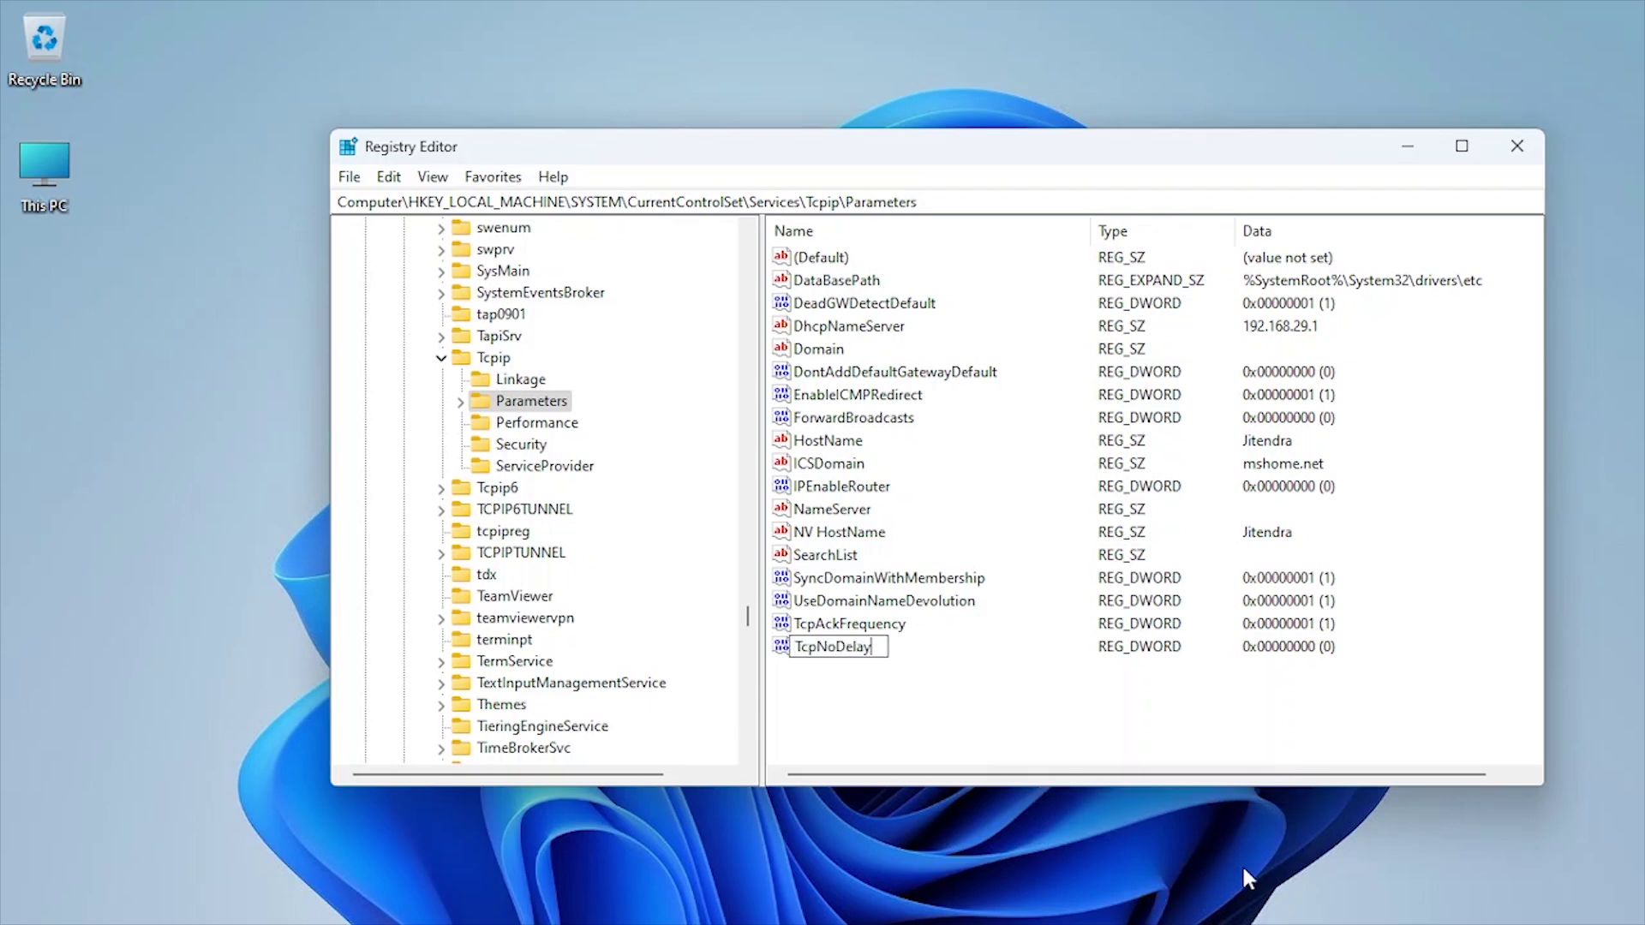
{"action": "key", "text": "Return"}
{"action": "key", "text": "Return"}
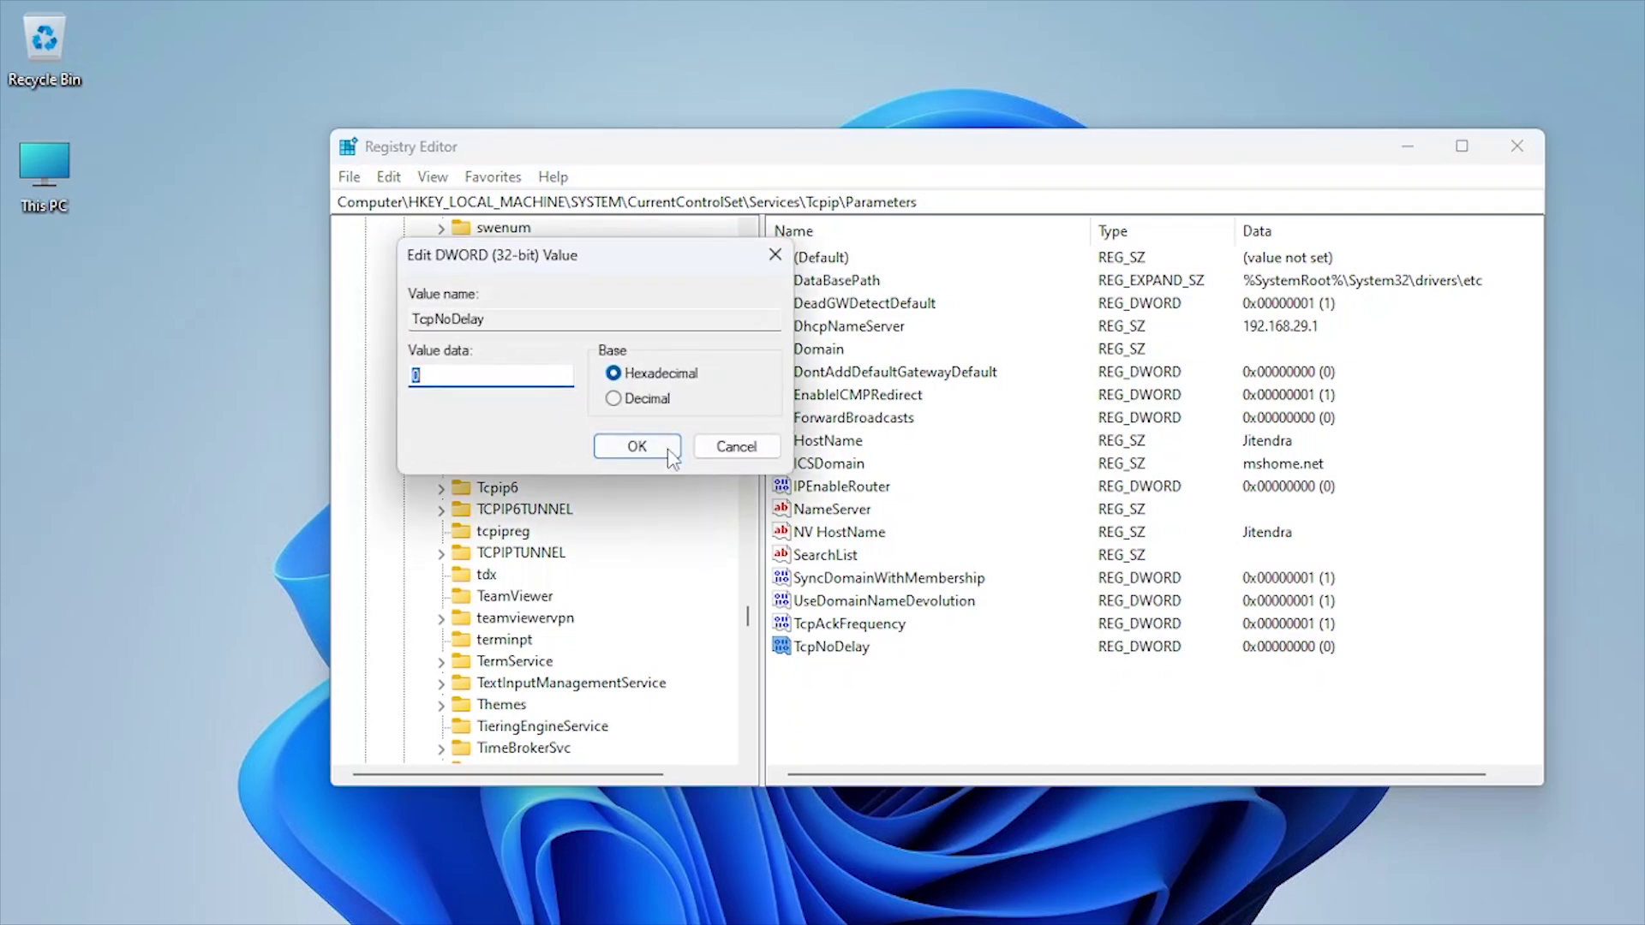
{"action": "left_click", "coordinate": [647, 400]}
{"action": "left_click", "coordinate": [636, 445]}
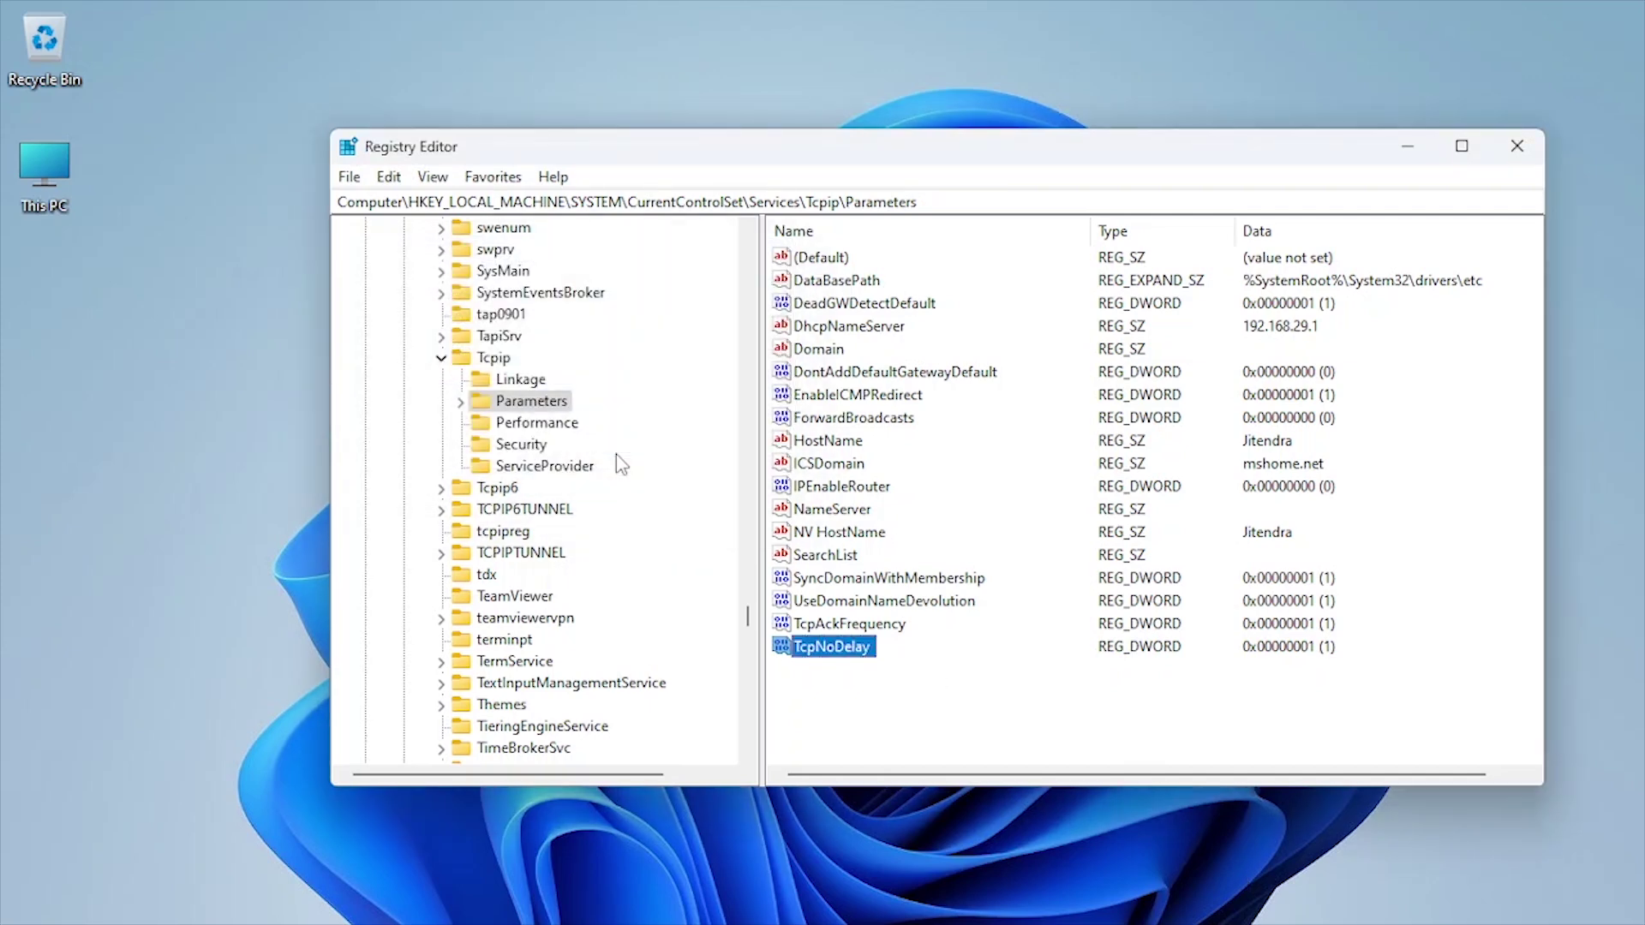
{"action": "left_click", "coordinate": [847, 695]}
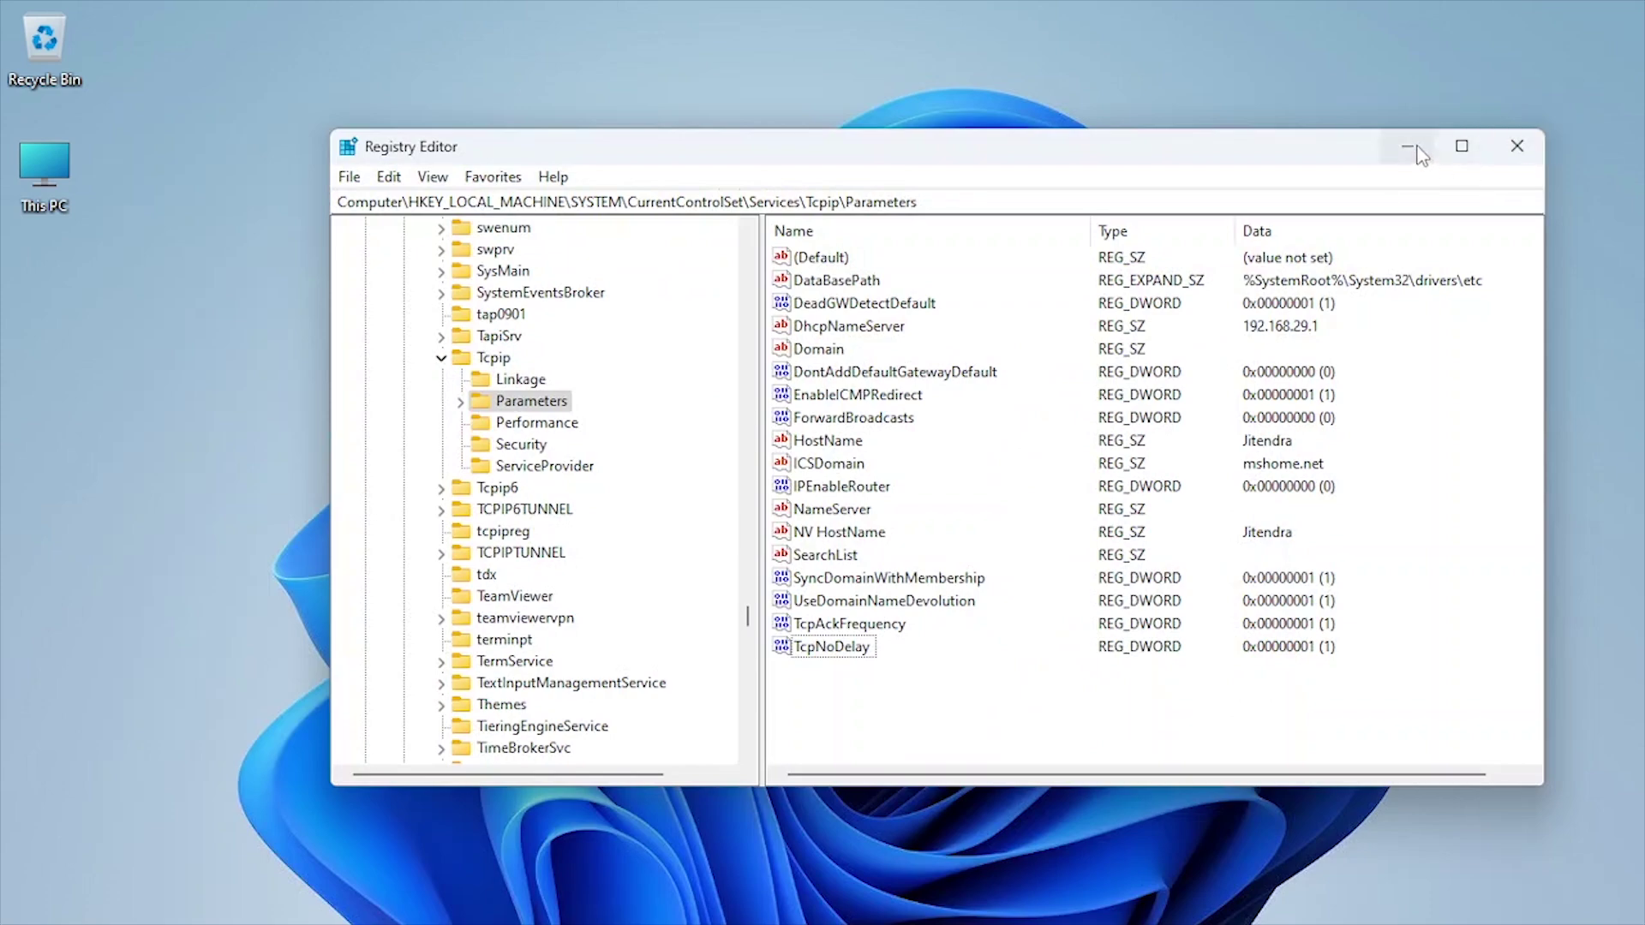
Step: Leave Registry Editor and bring up Device Manager with Network adapters expanded
{"action": "left_click", "coordinate": [1517, 146]}
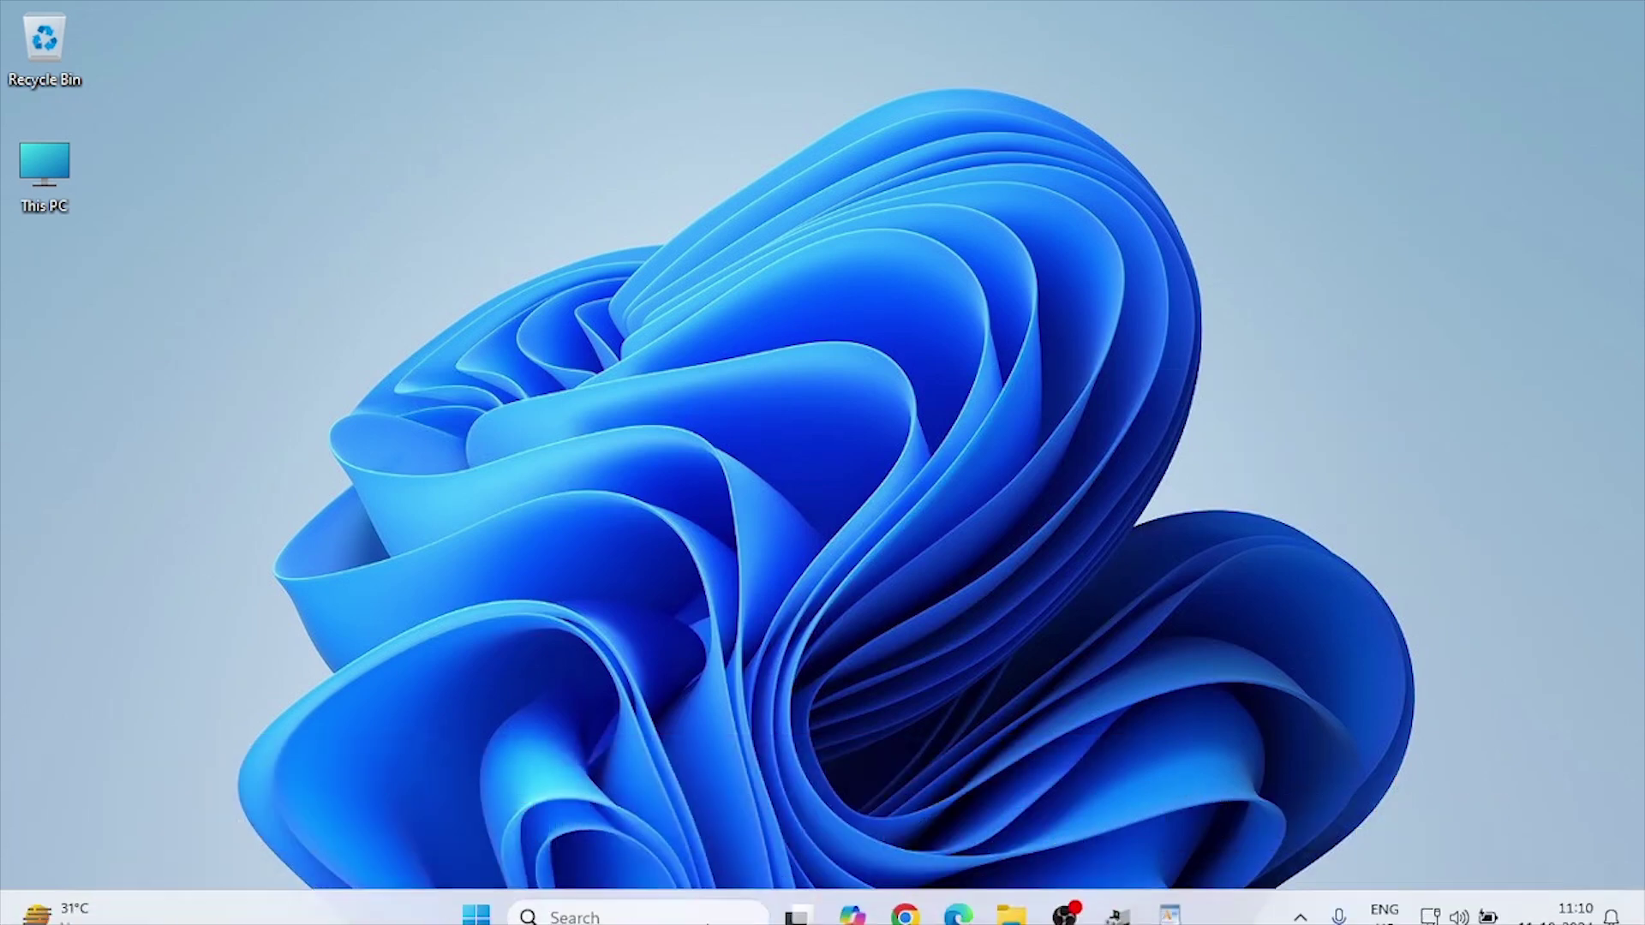
{"action": "left_click", "coordinate": [628, 897]}
{"action": "type", "text": "de"}
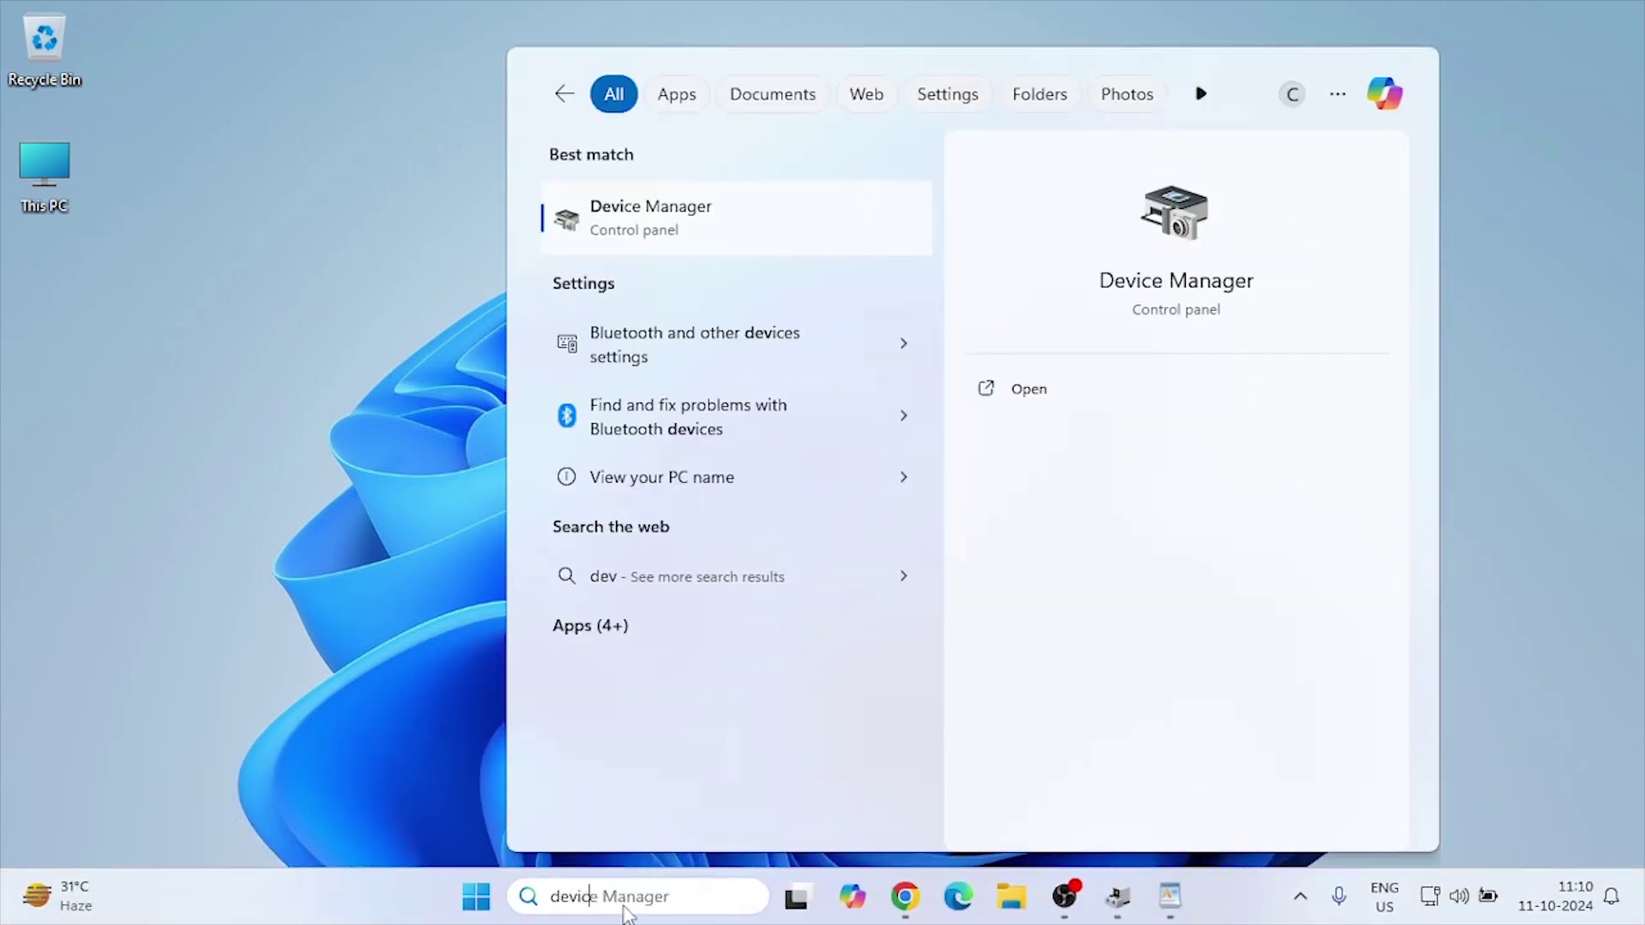
{"action": "type", "text": "vice"}
{"action": "left_click", "coordinate": [668, 217]}
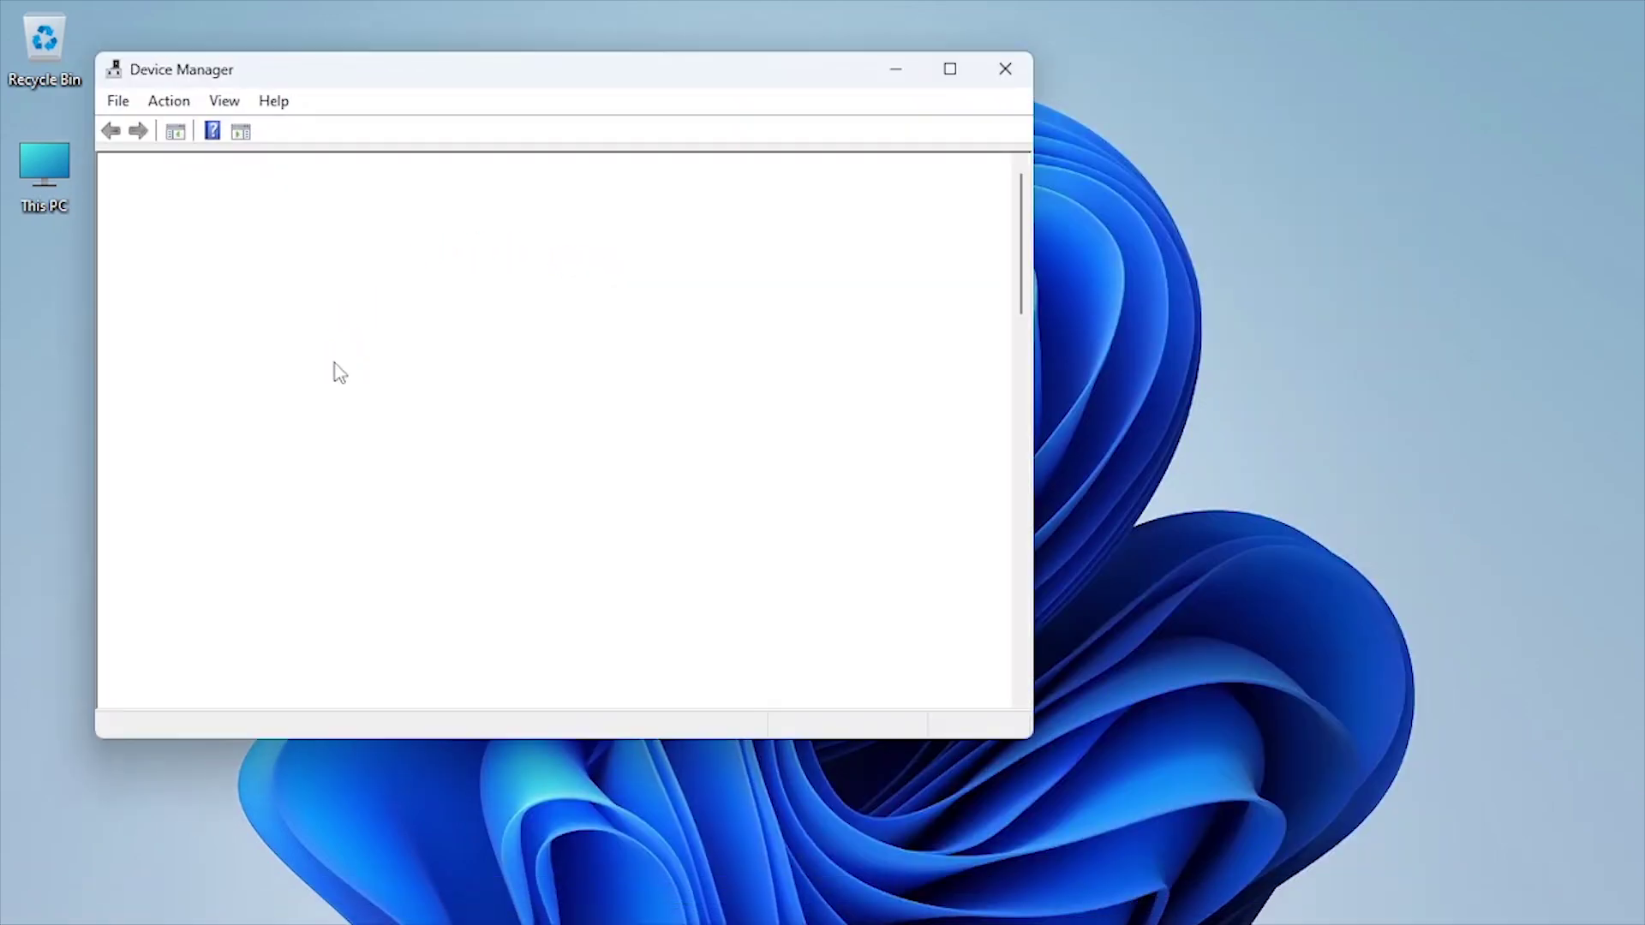
{"action": "double_click", "coordinate": [227, 489]}
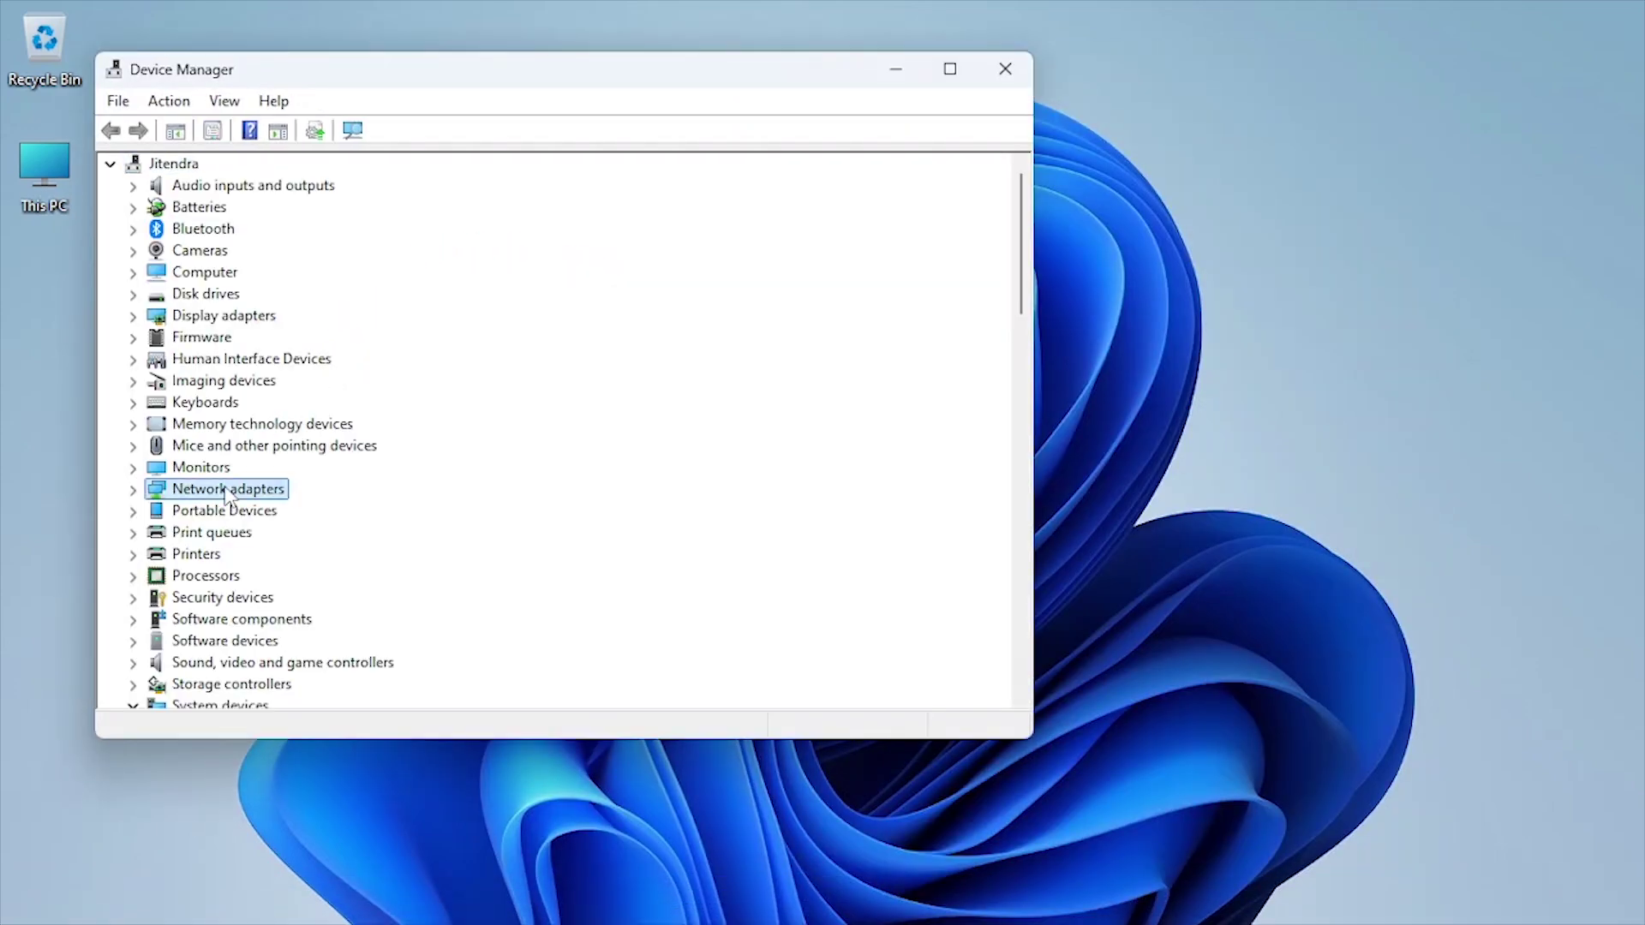
Step: Set the Intel Ethernet adapter's Jumbo Packet advanced property to 9014 Bytes
{"action": "right_click", "coordinate": [257, 469]}
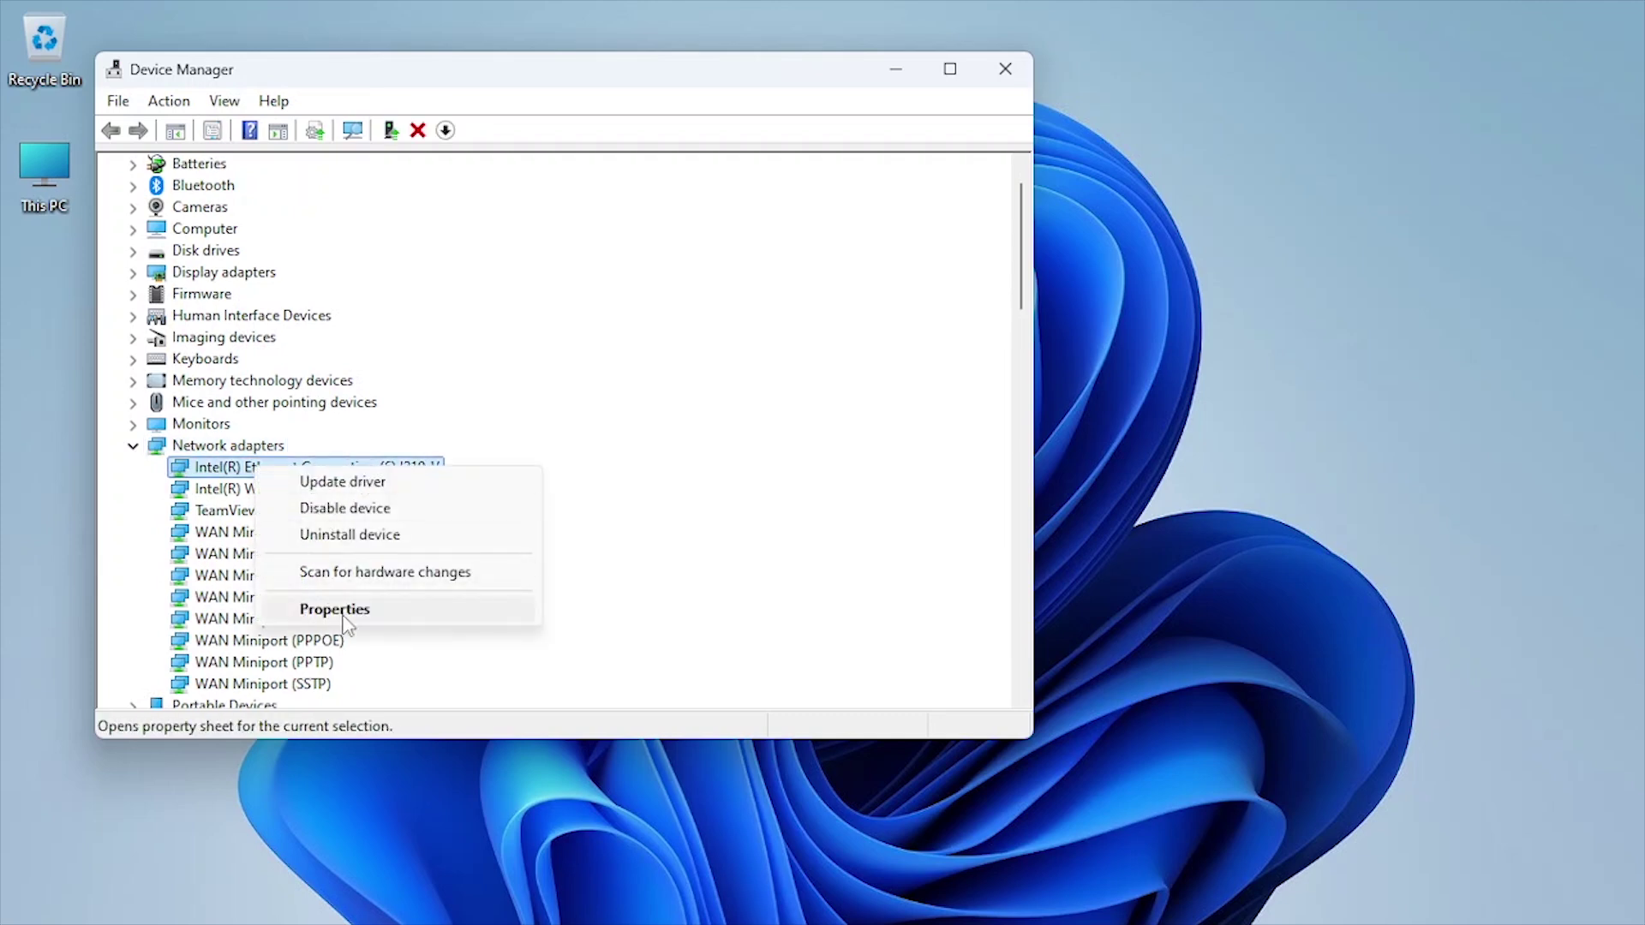
{"action": "left_click", "coordinate": [411, 611]}
{"action": "left_click", "coordinate": [528, 197]}
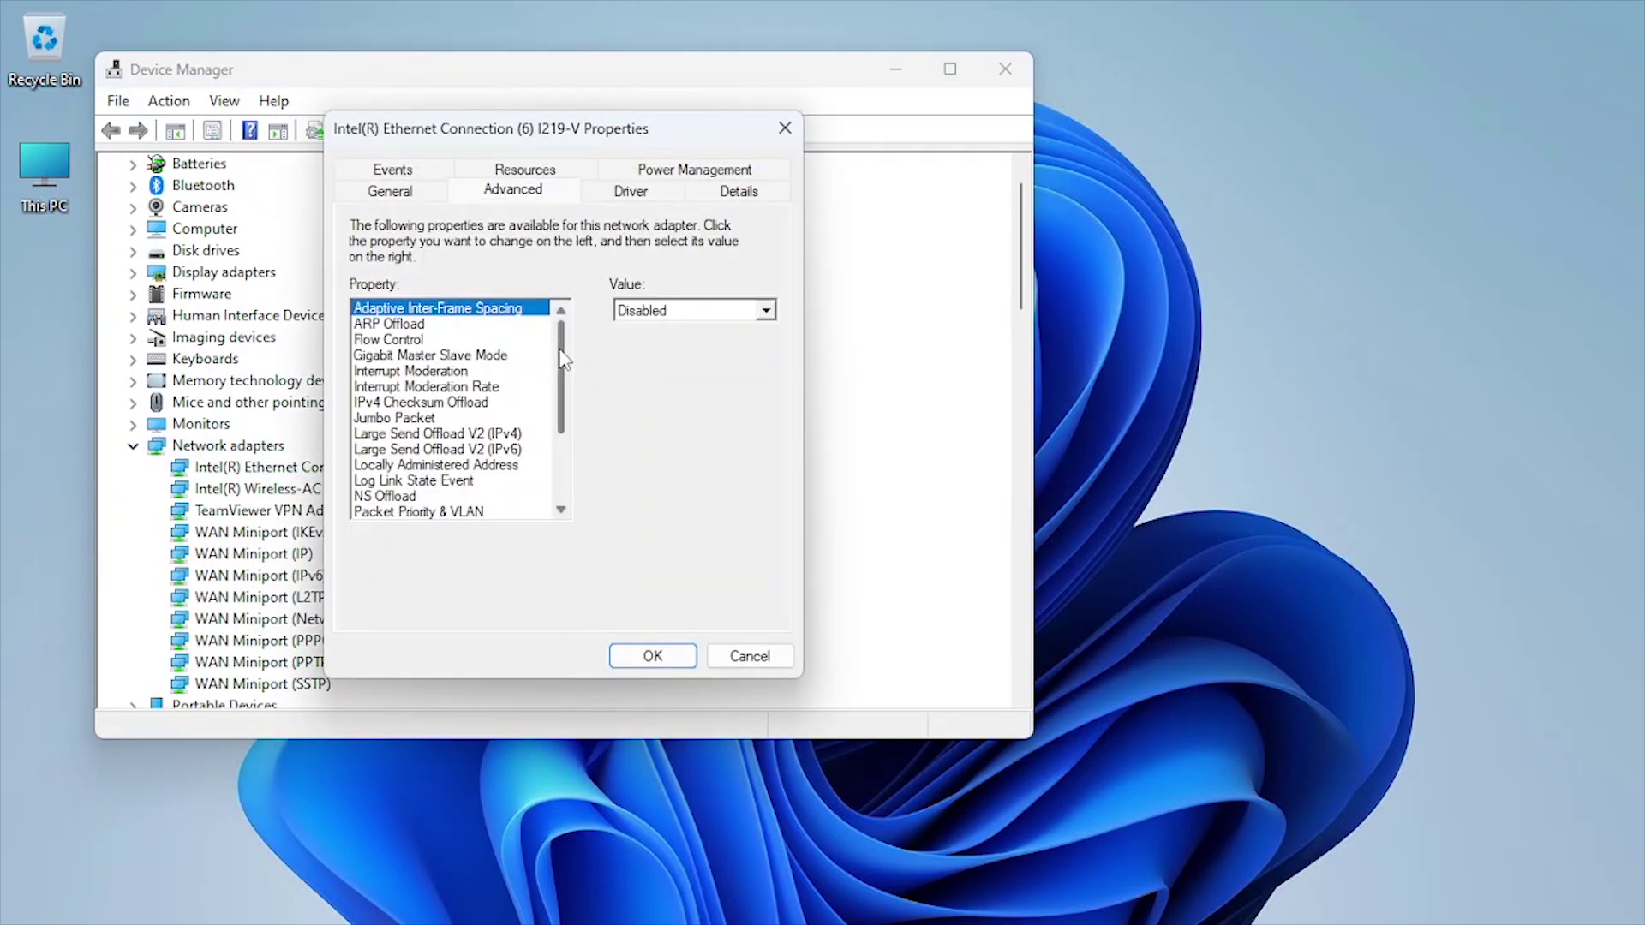
{"action": "left_click", "coordinate": [429, 419]}
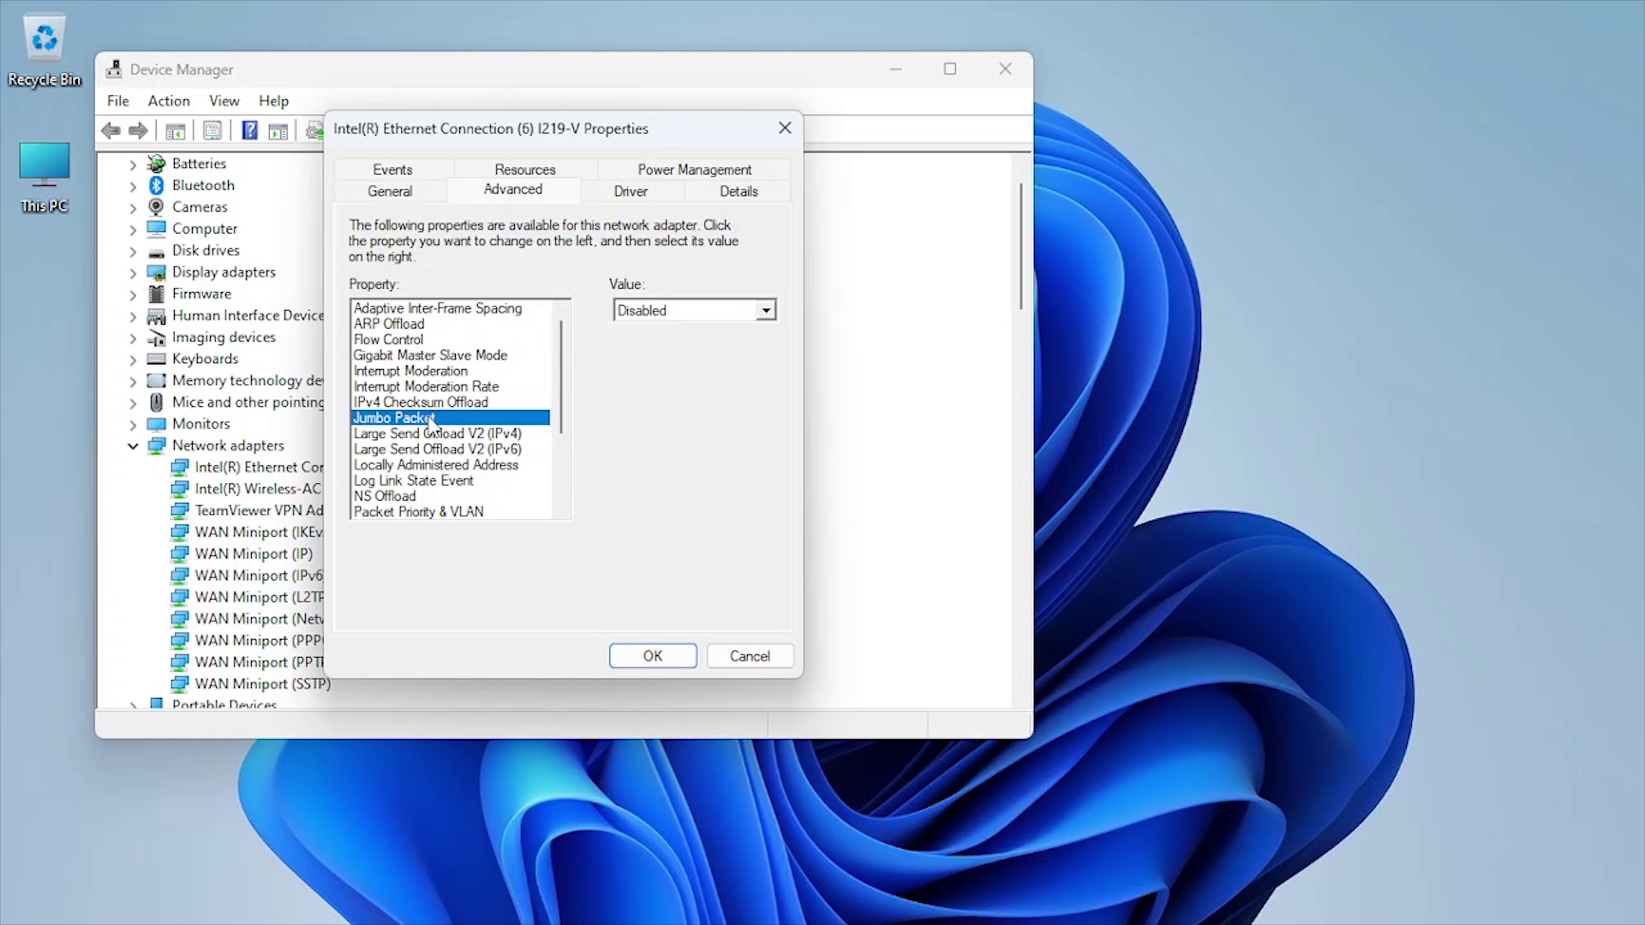
{"action": "left_click", "coordinate": [662, 312]}
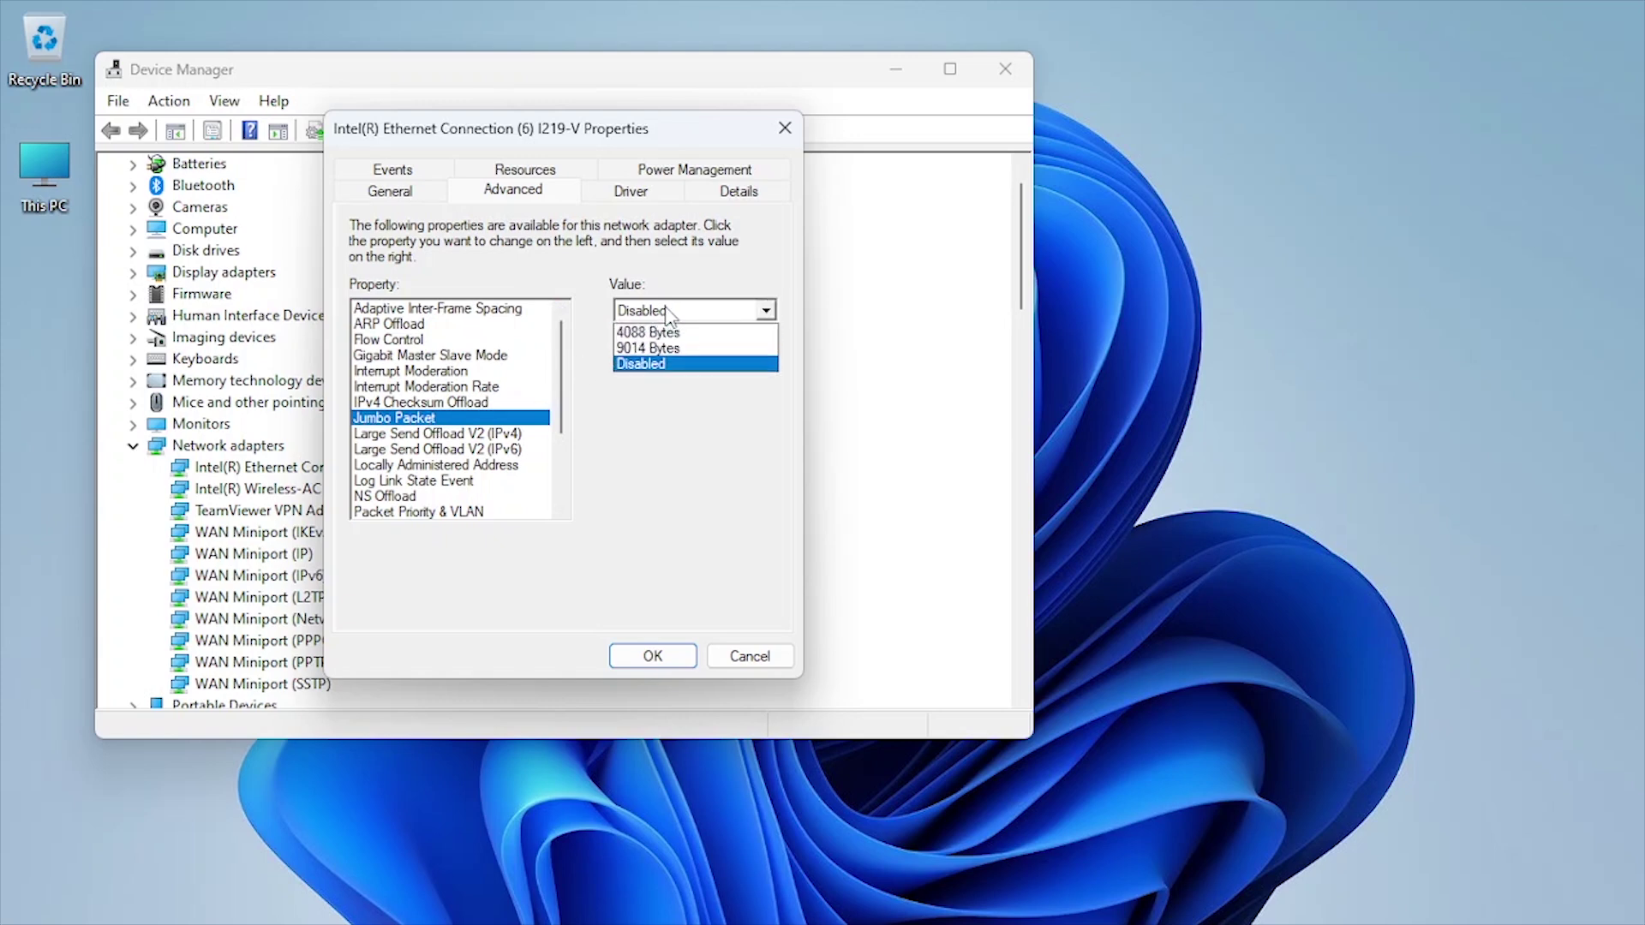
{"action": "left_click", "coordinate": [648, 347]}
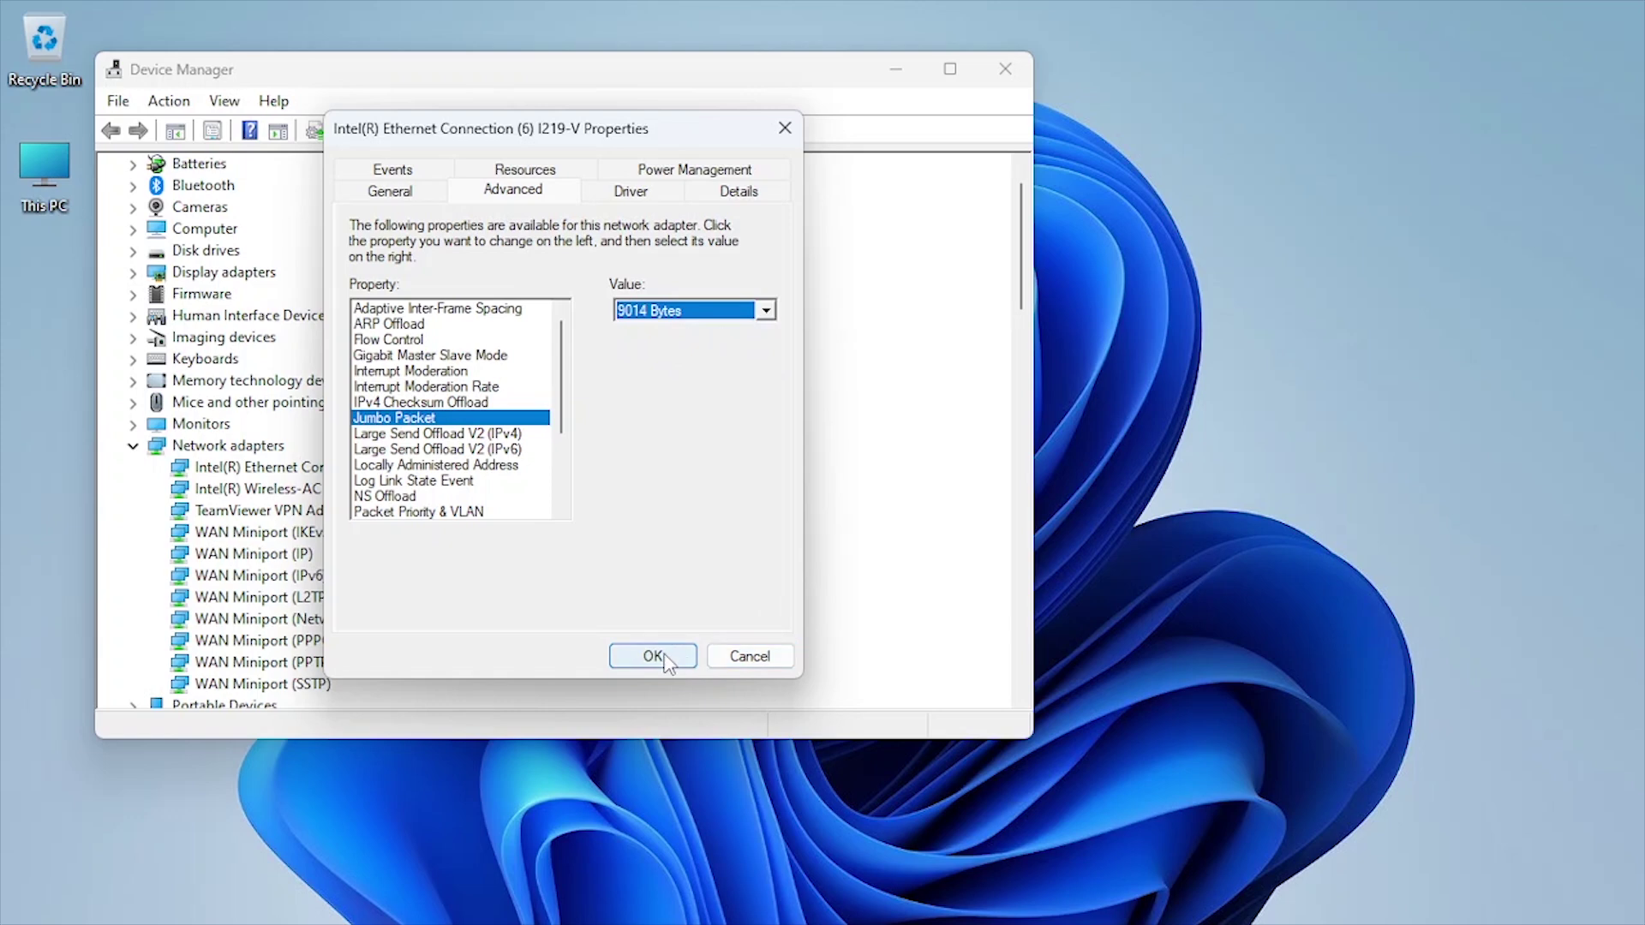
{"action": "left_click", "coordinate": [778, 657]}
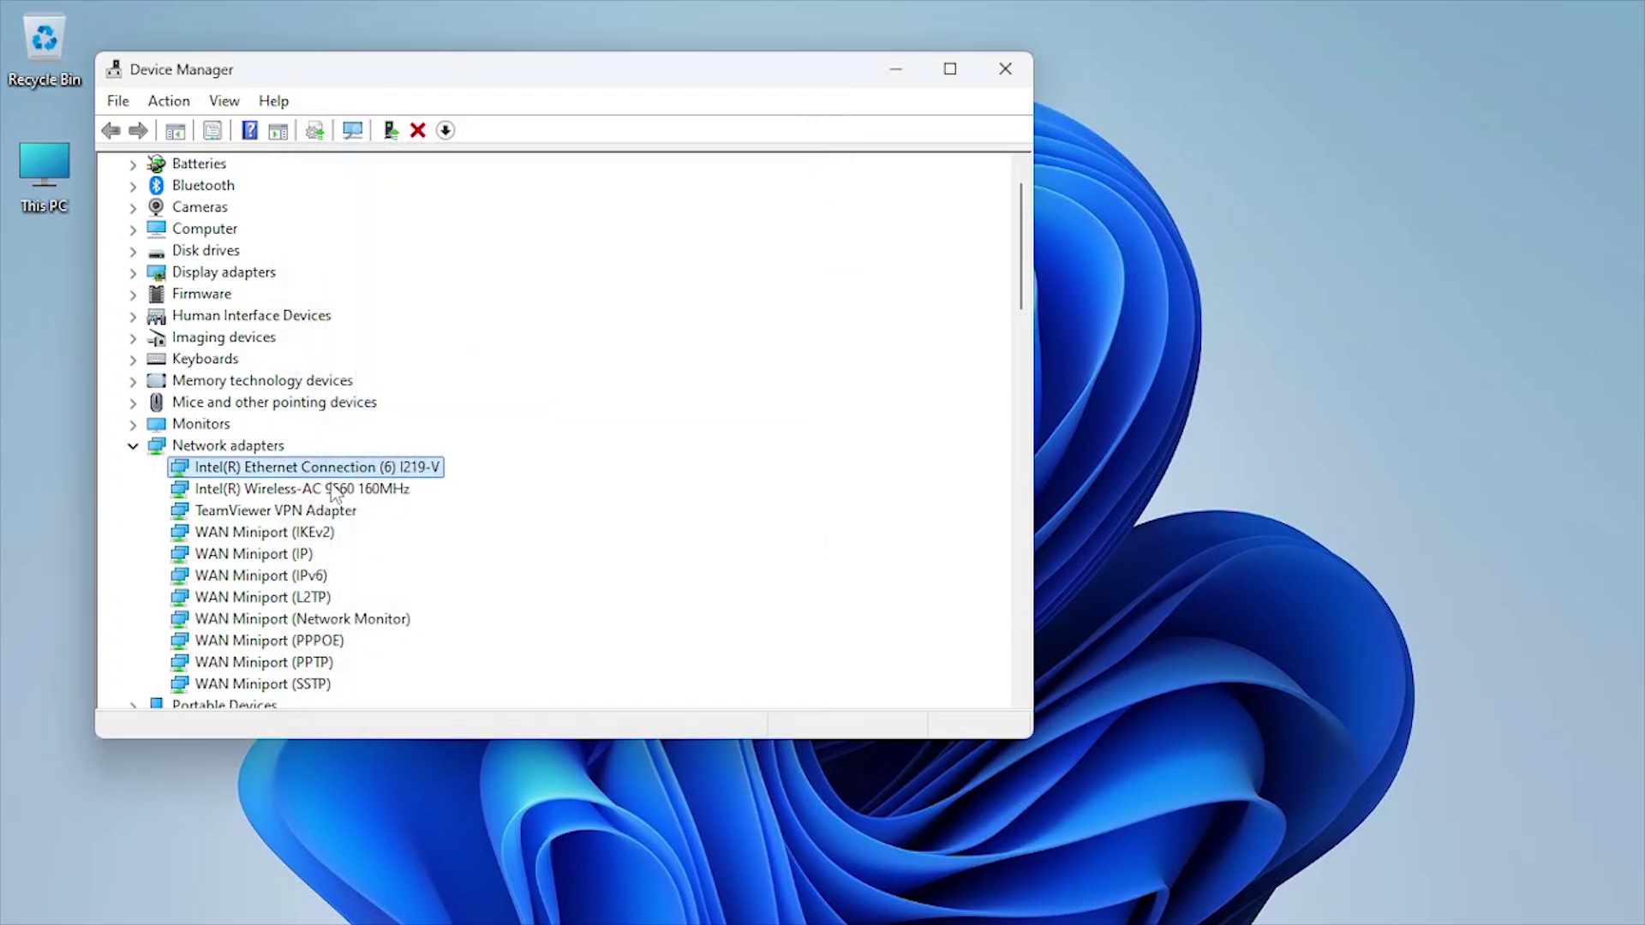
Step: Reopen the adapter's Advanced properties and confirm Jumbo Packet at 9014 Bytes again
{"action": "double_click", "coordinate": [326, 470]}
{"action": "left_click", "coordinate": [555, 195]}
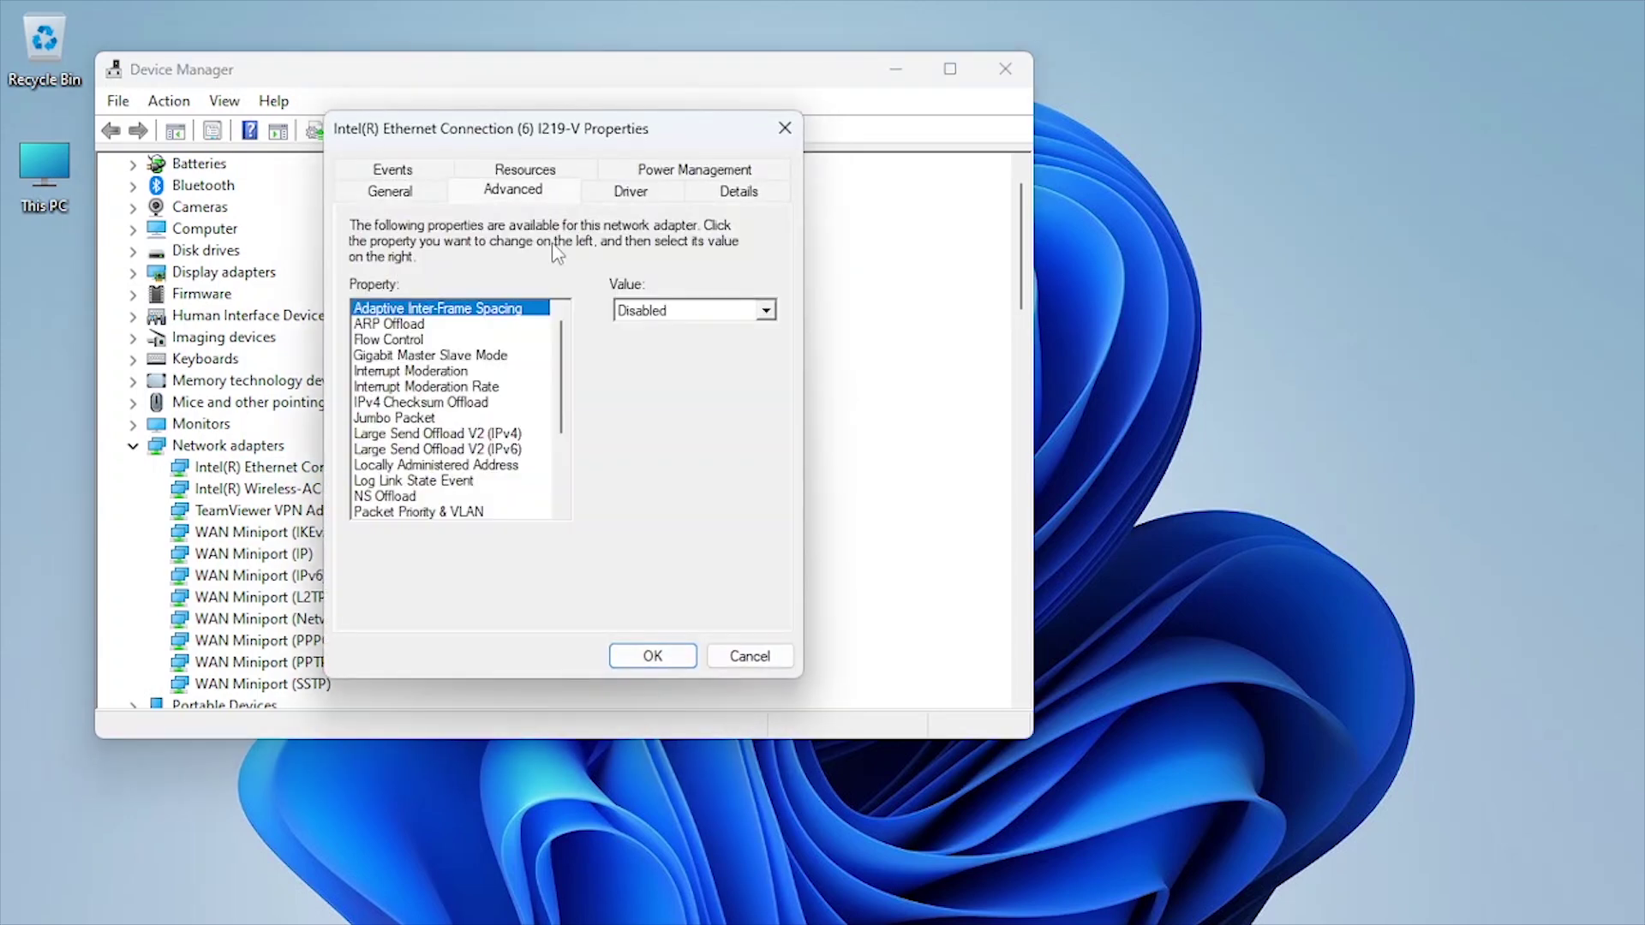
{"action": "left_click", "coordinate": [411, 420]}
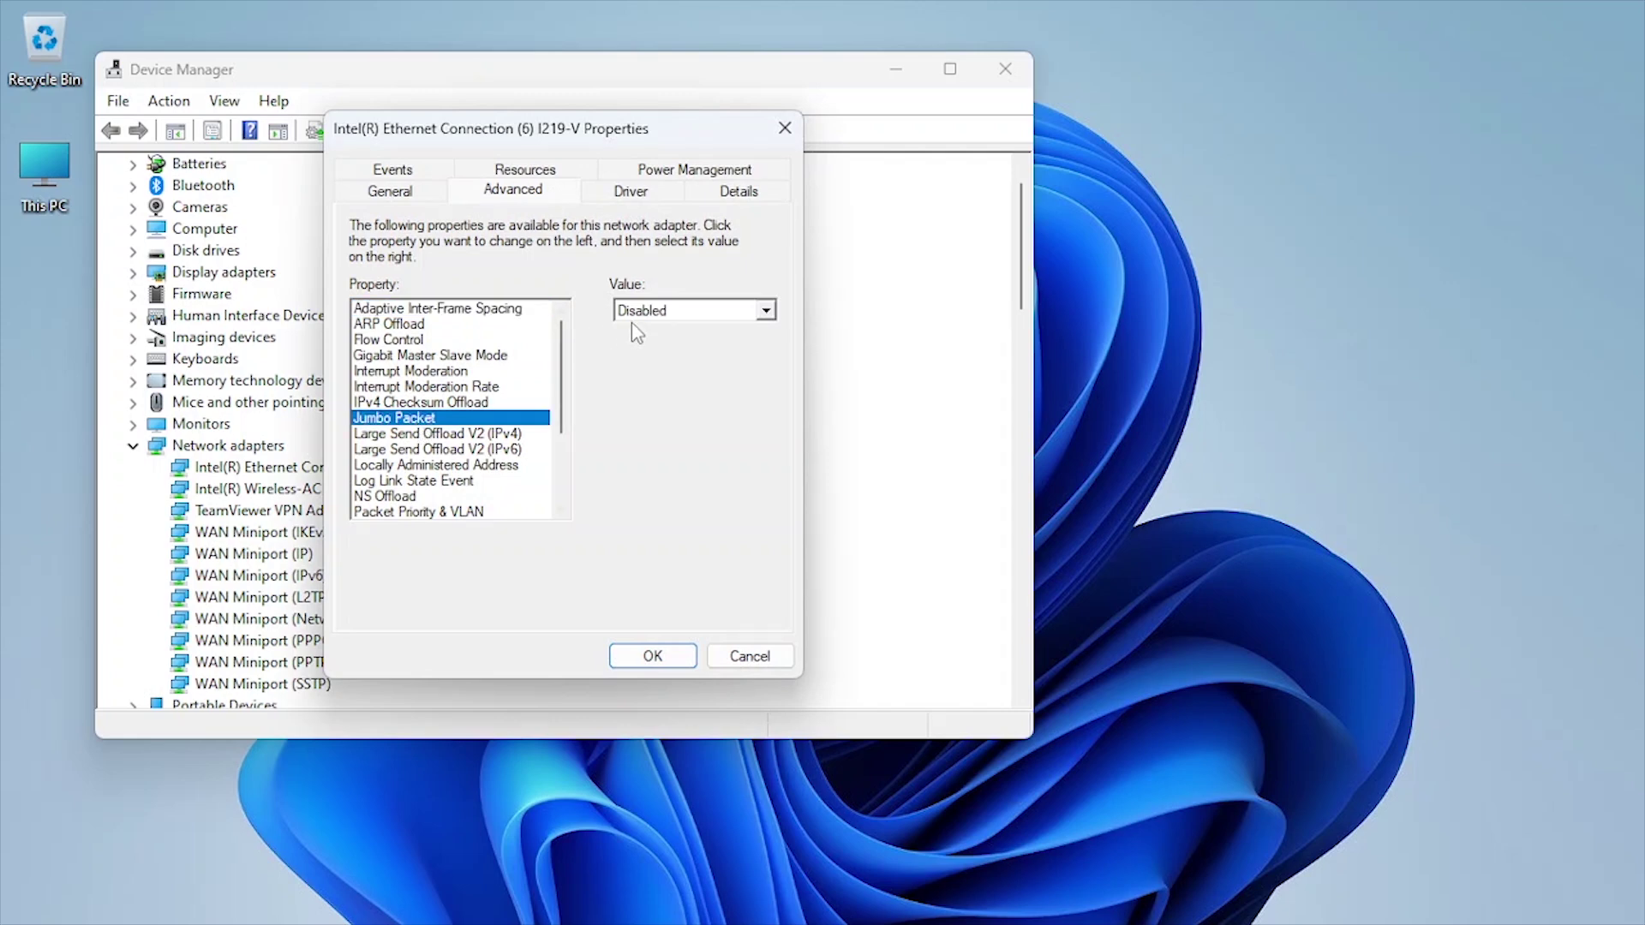
{"action": "left_click", "coordinate": [694, 309]}
{"action": "left_click", "coordinate": [668, 338]}
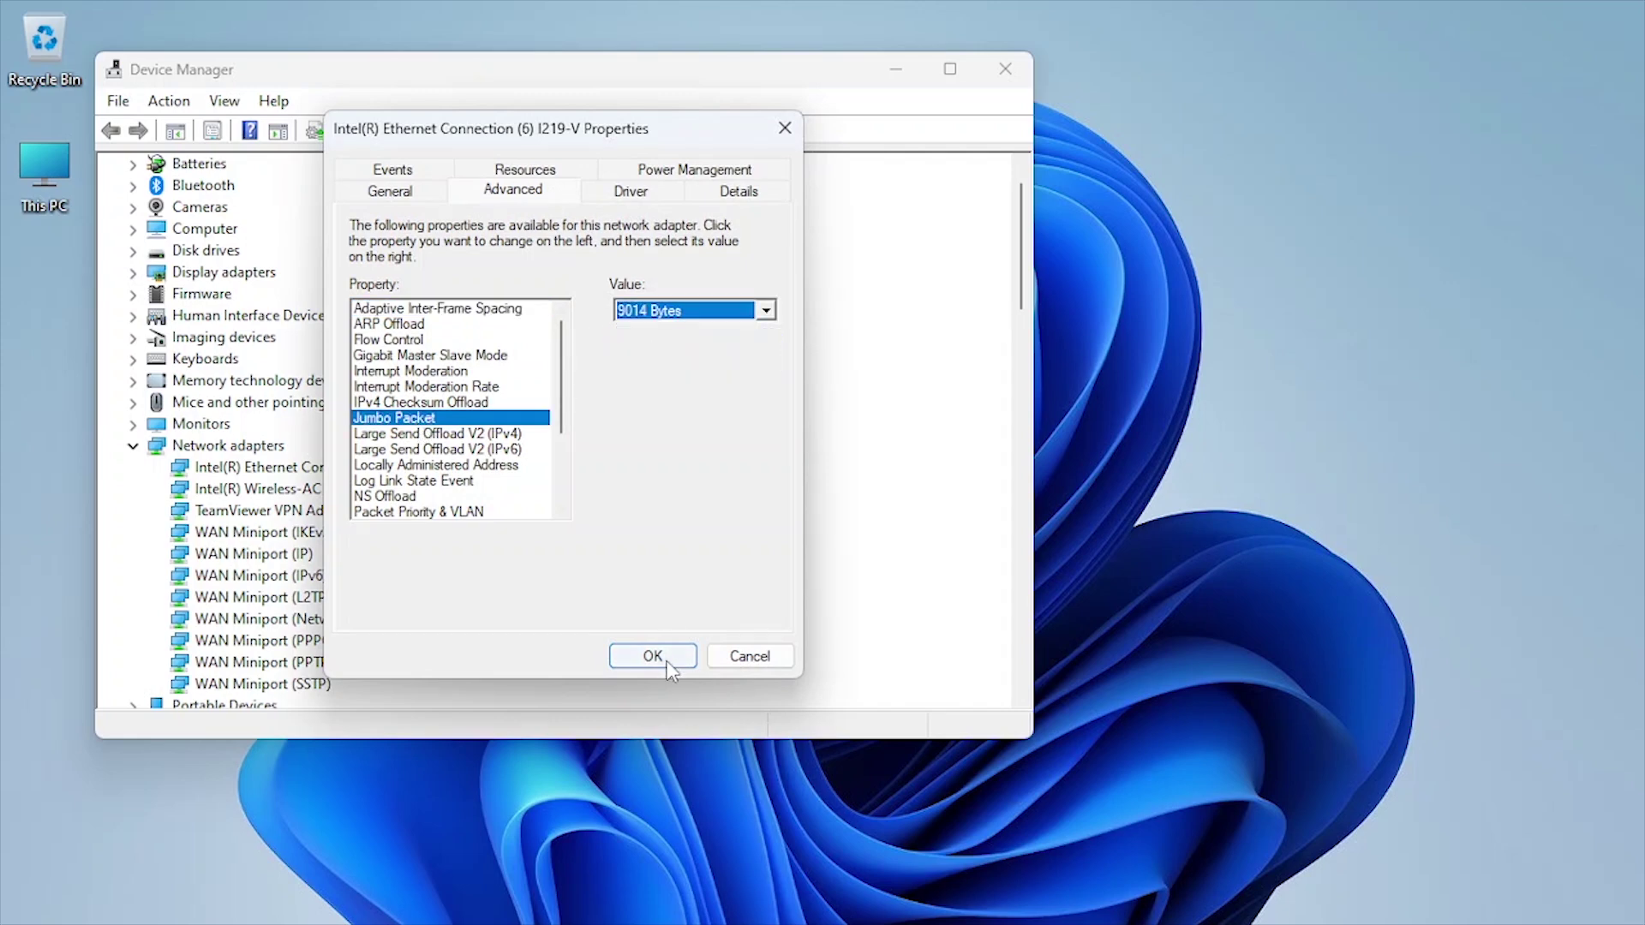
{"action": "left_click", "coordinate": [653, 656]}
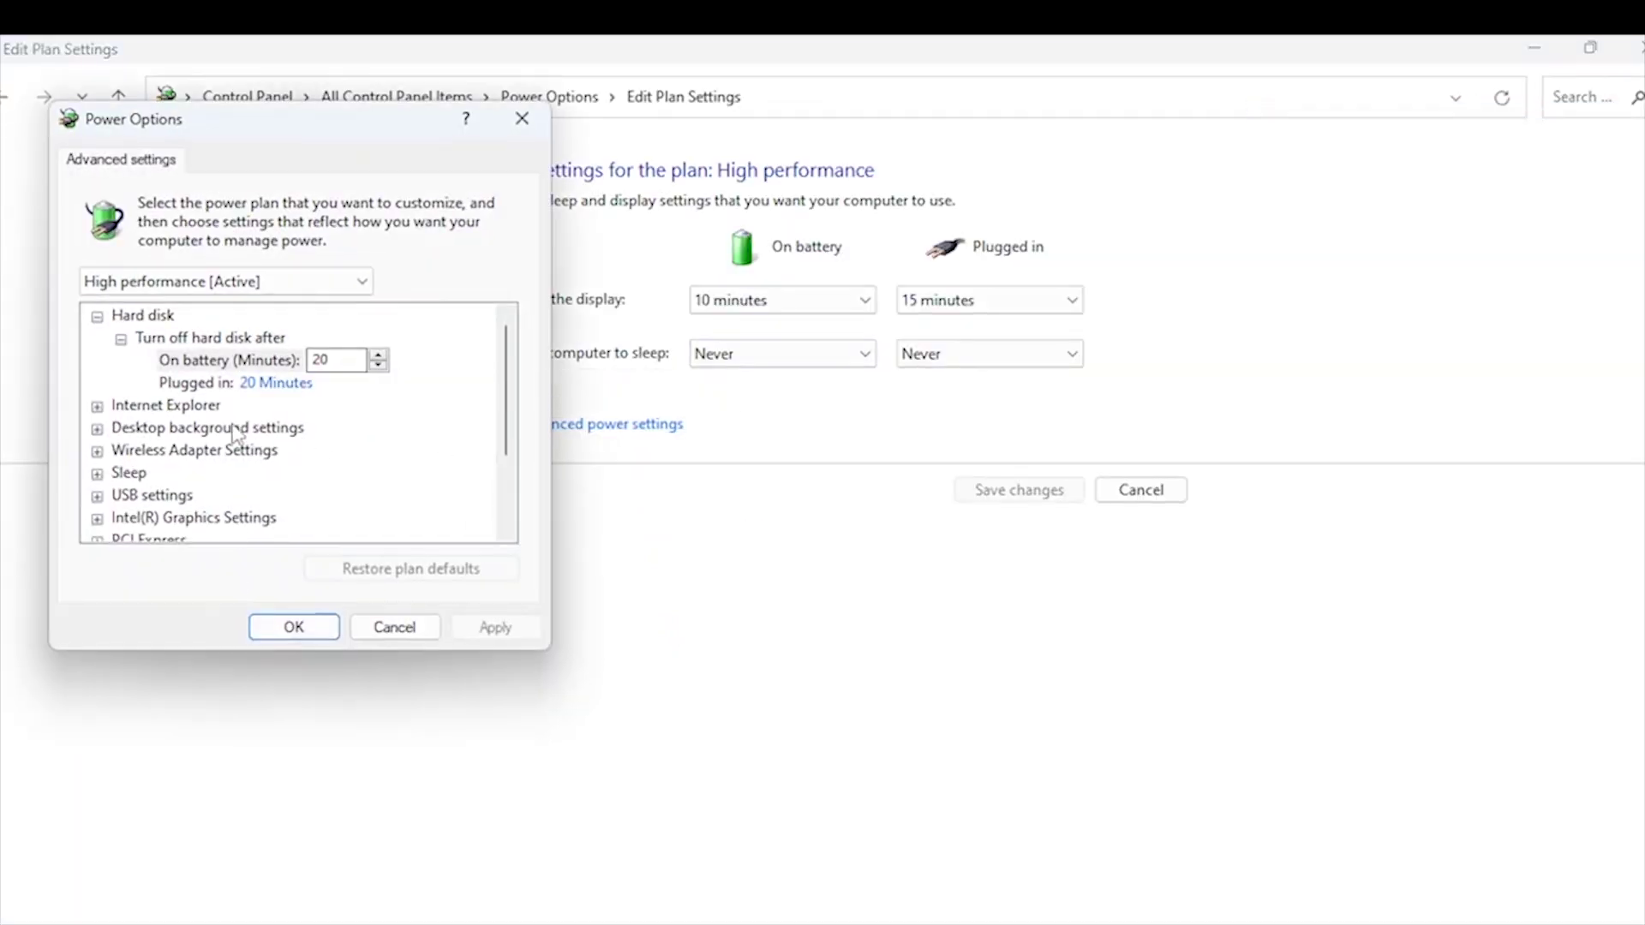
{"action": "scroll", "coordinate": [205, 432], "scroll_direction": "down", "scroll_amount": 2}
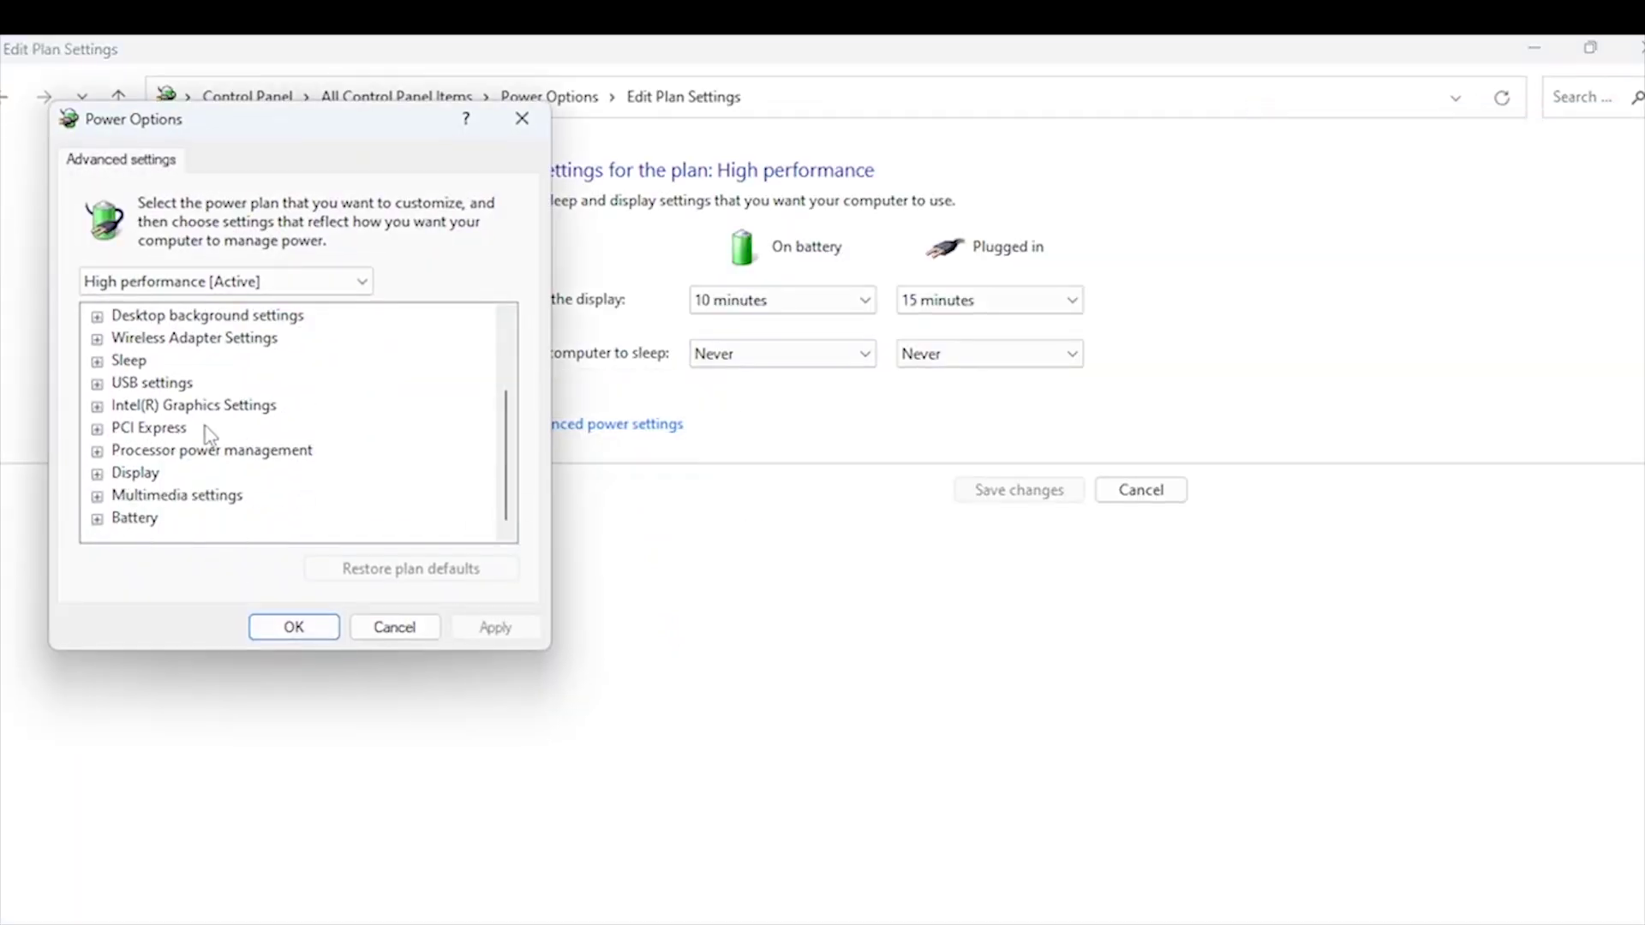
Step: Review processor power management, then reach Performance Options via Advanced system settings
{"action": "left_click", "coordinate": [97, 361]}
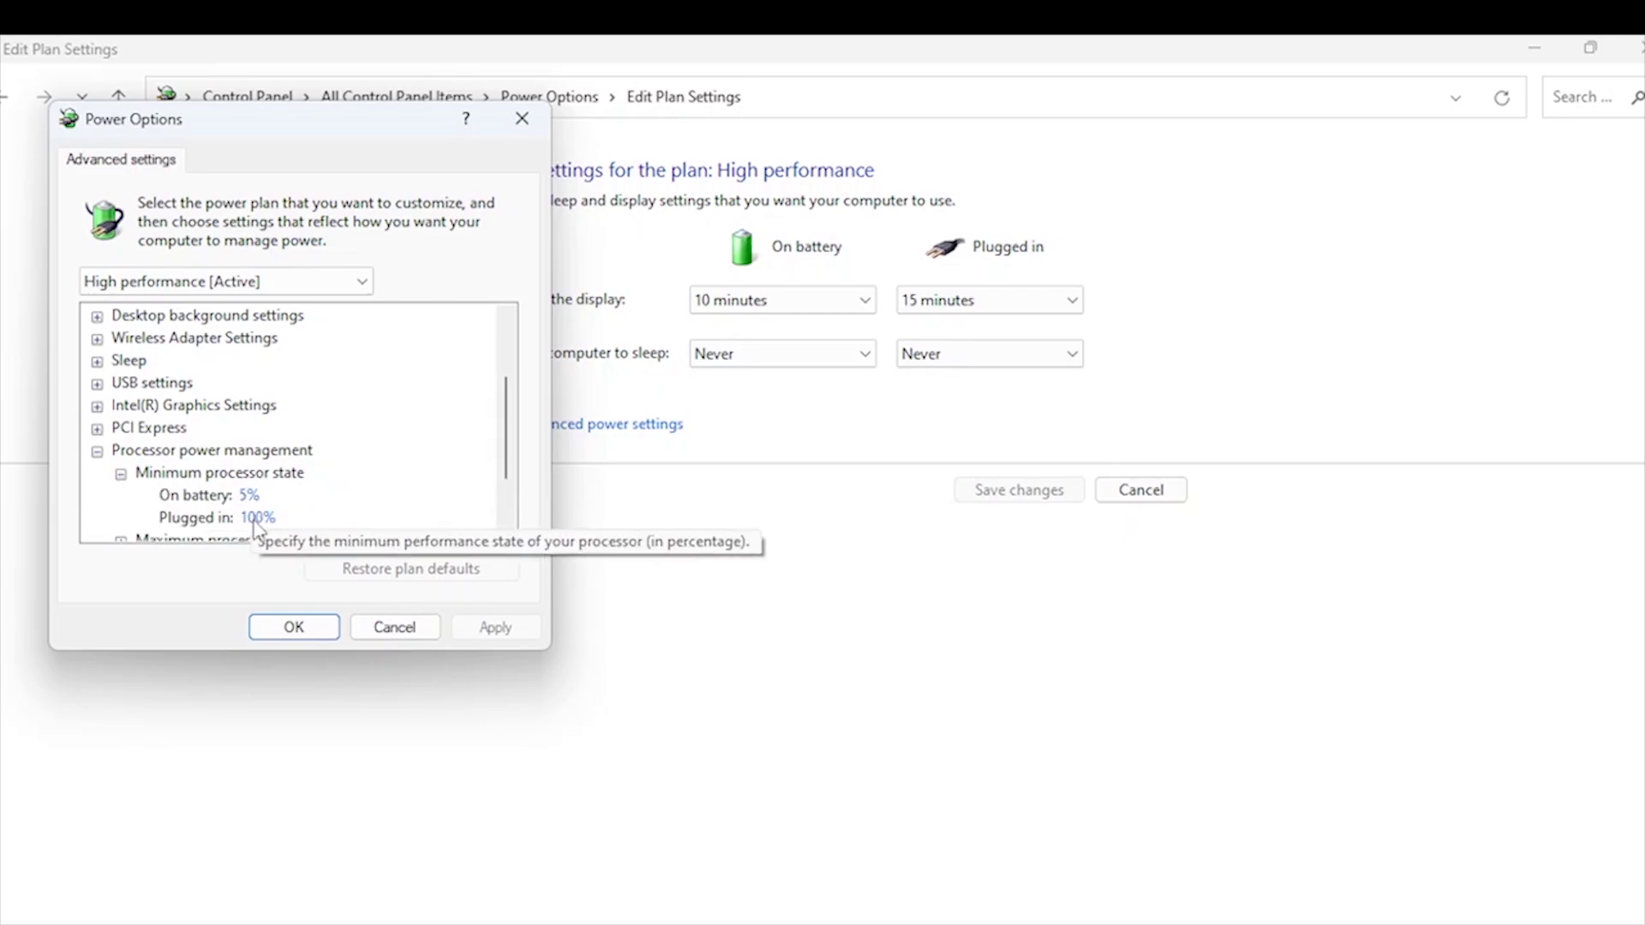
{"action": "left_click", "coordinate": [293, 627]}
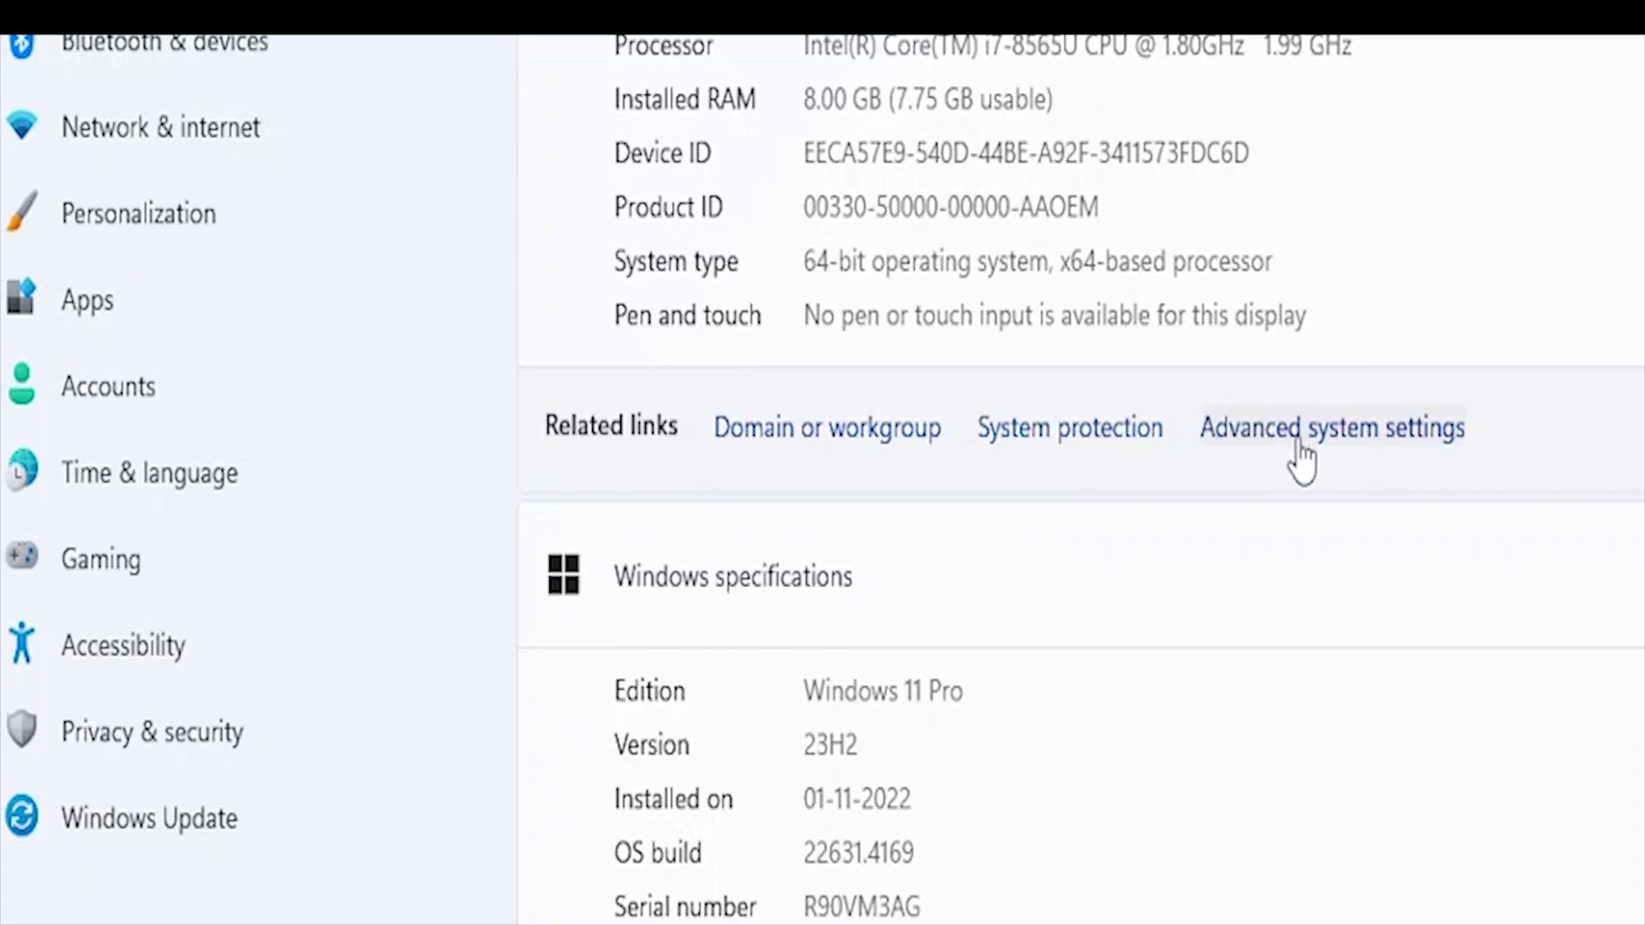
{"action": "left_click", "coordinate": [1302, 444]}
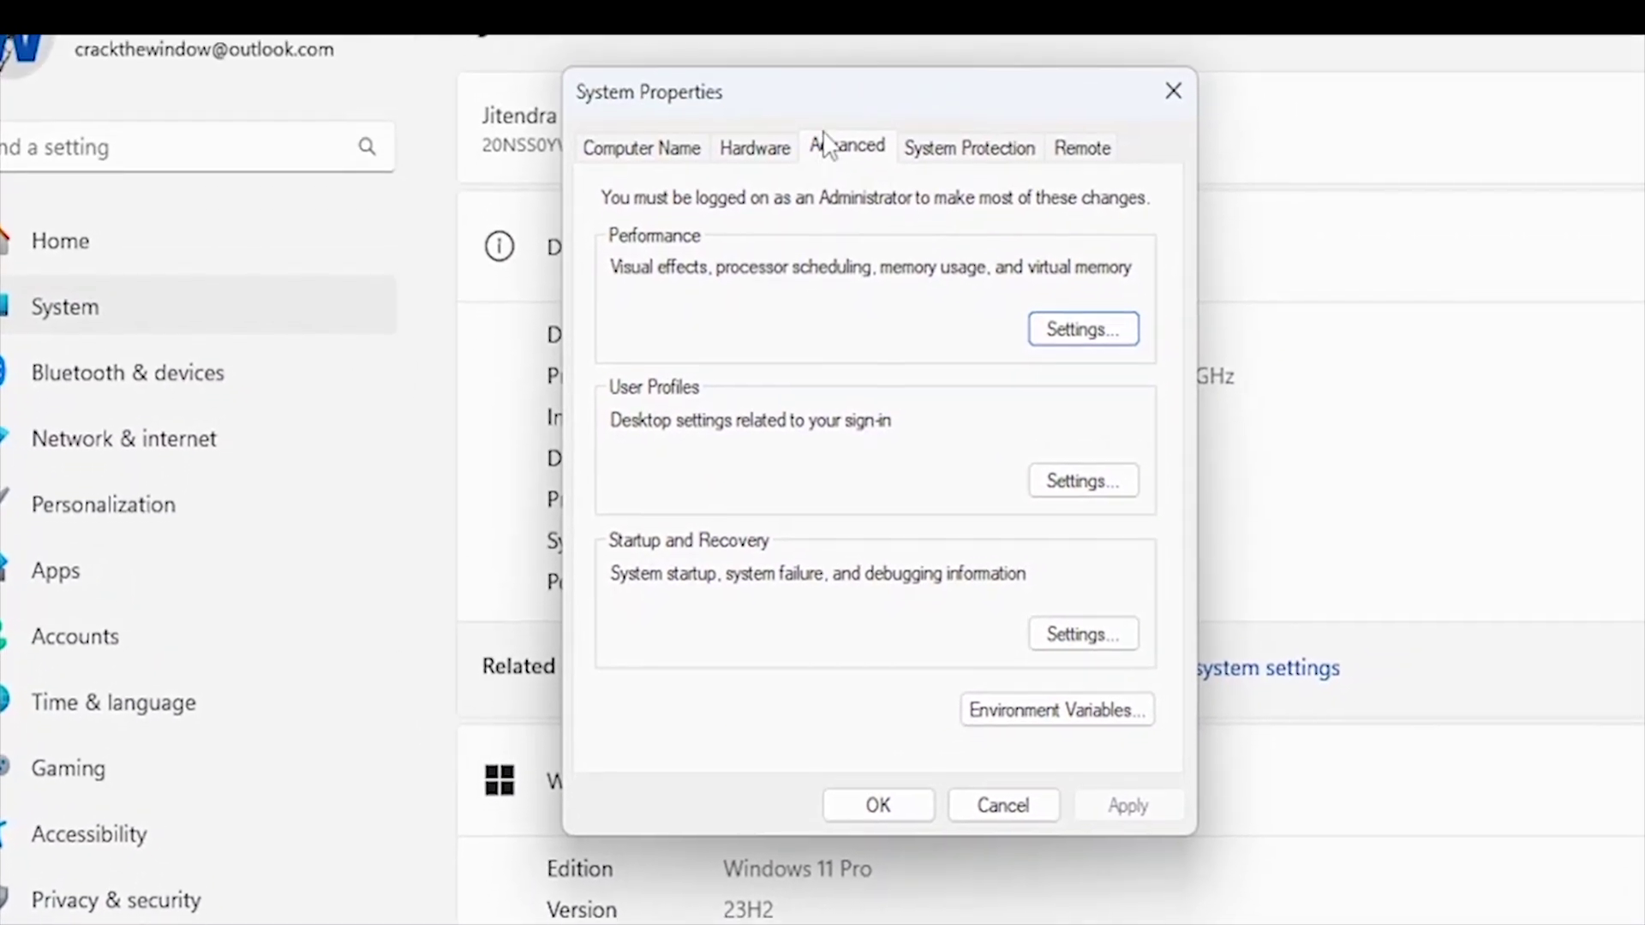
{"action": "left_click", "coordinate": [1083, 330]}
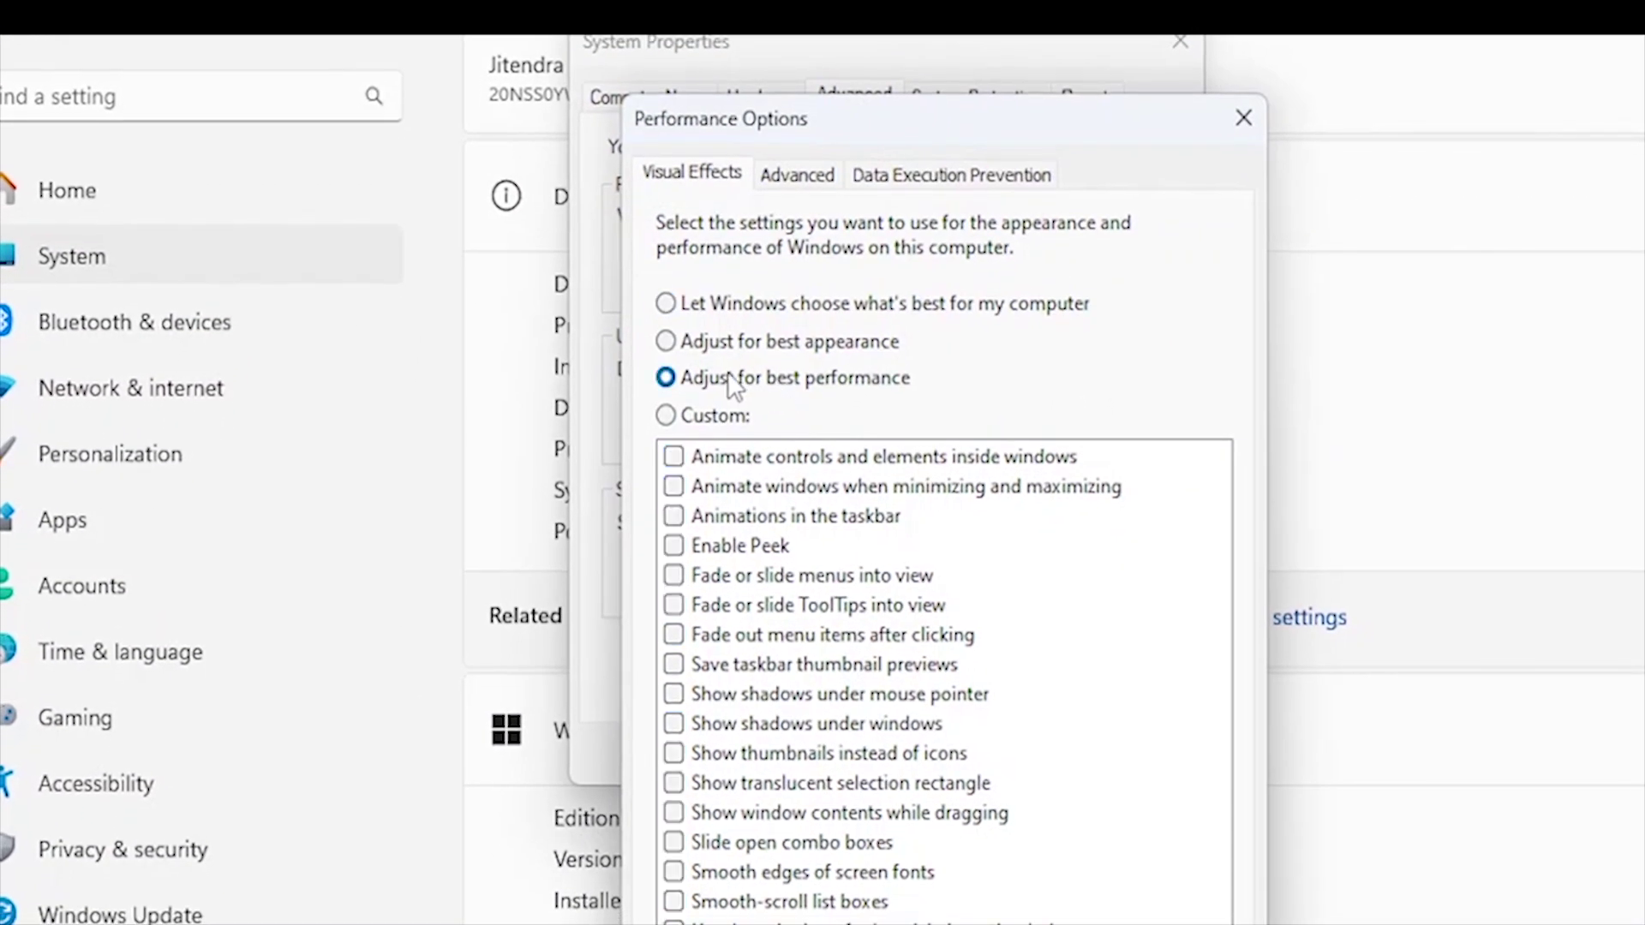